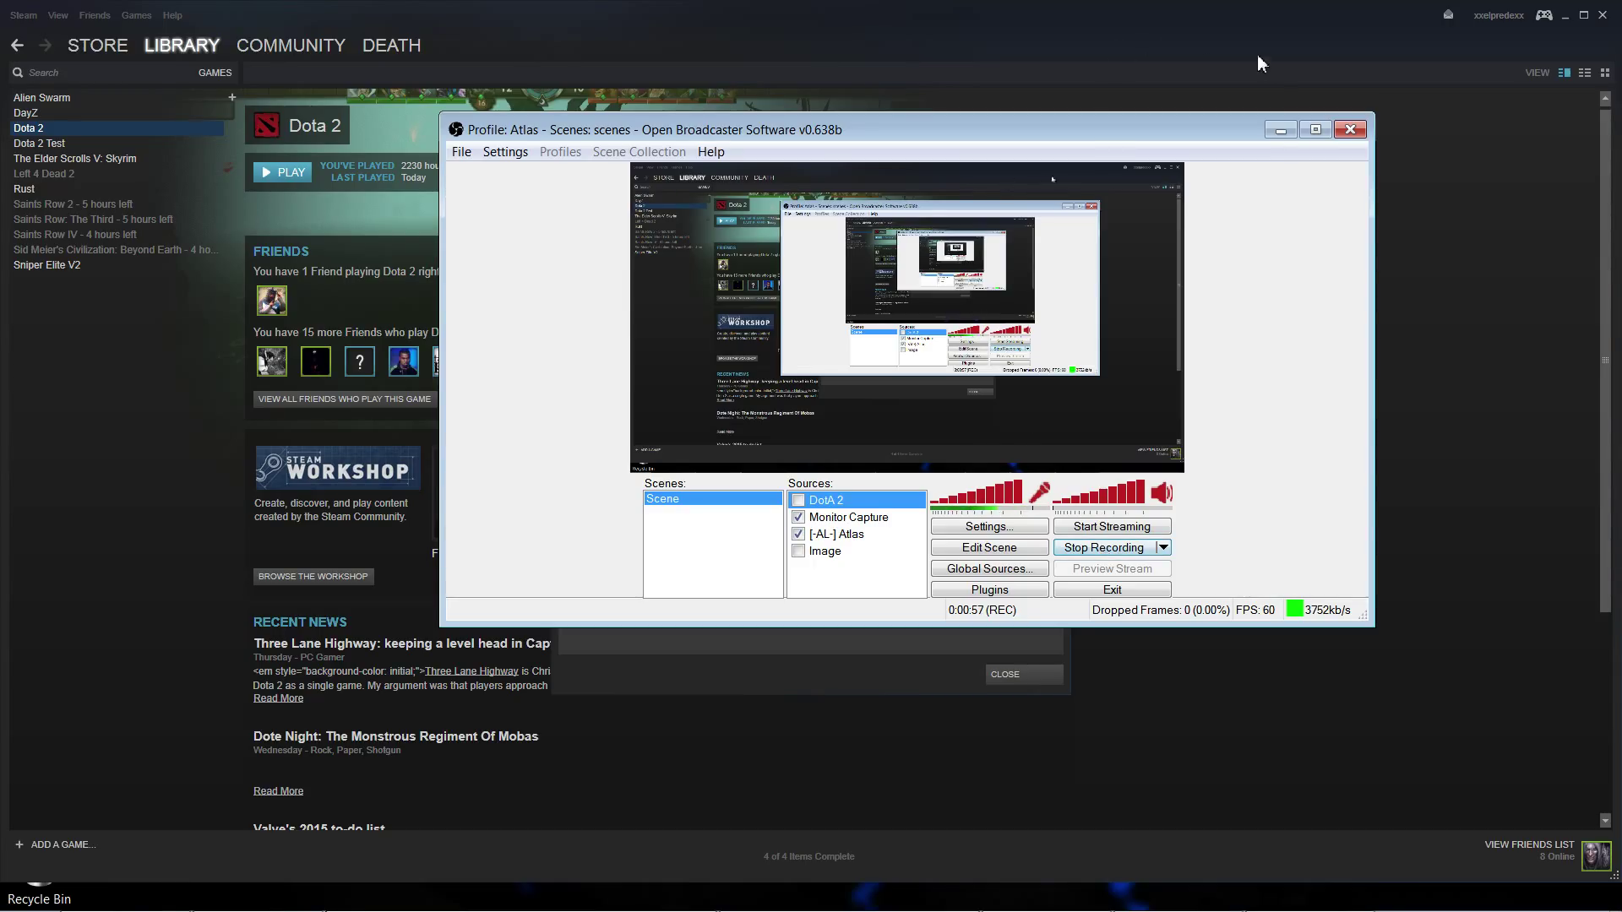
Step: Minimize the recording software and browse the local files of Dota 2 from its properties in the Steam library
click(1281, 131)
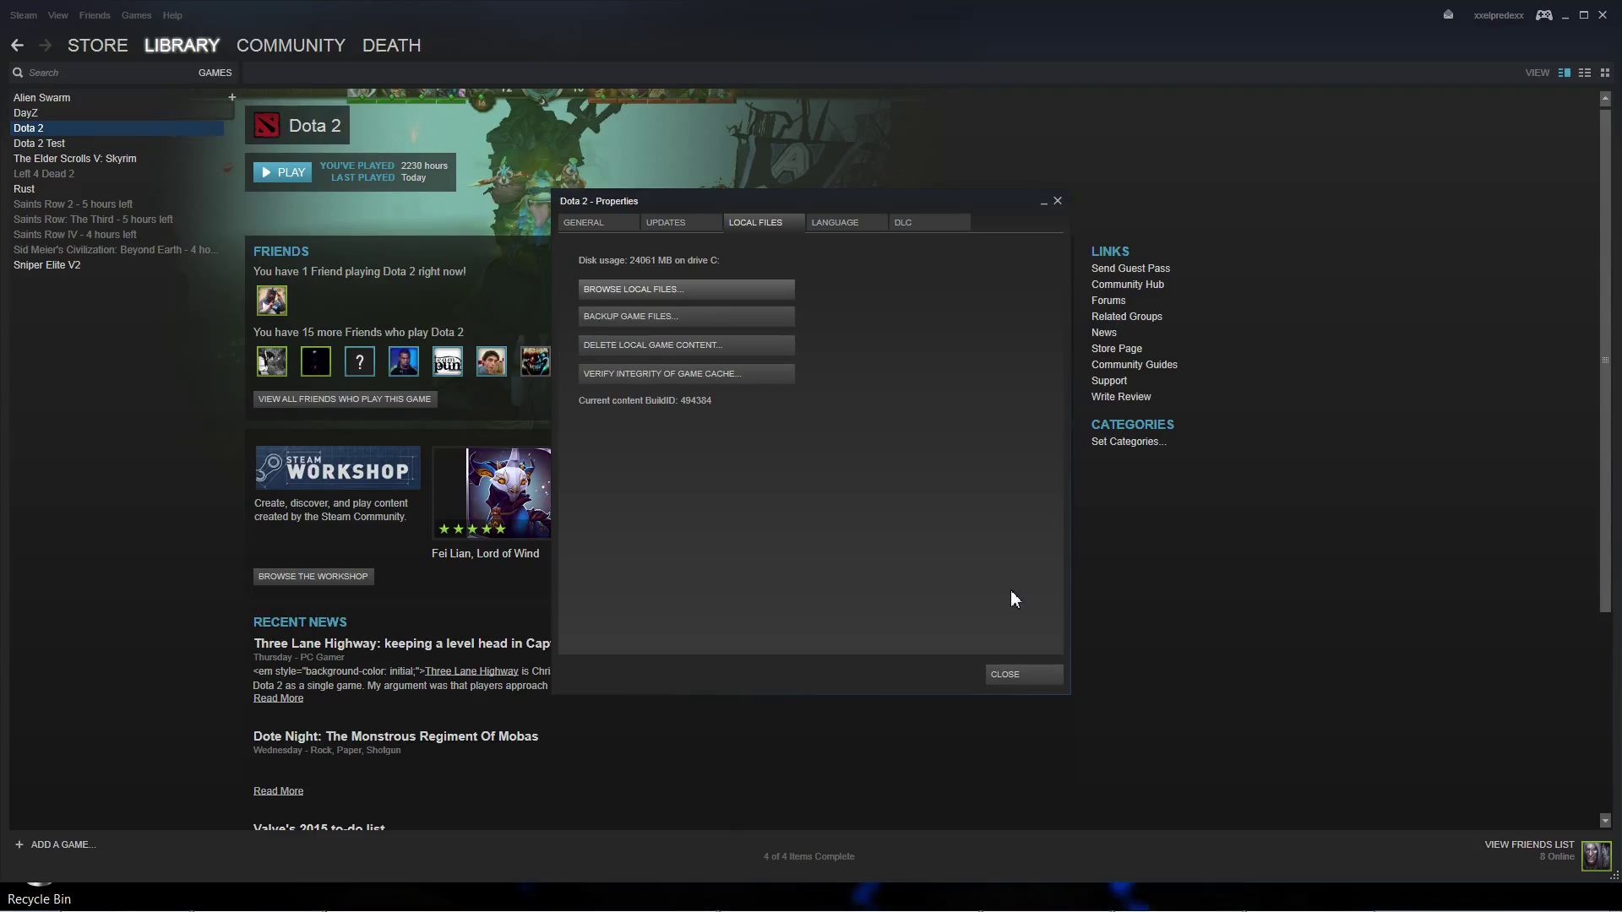
right_click(135, 126)
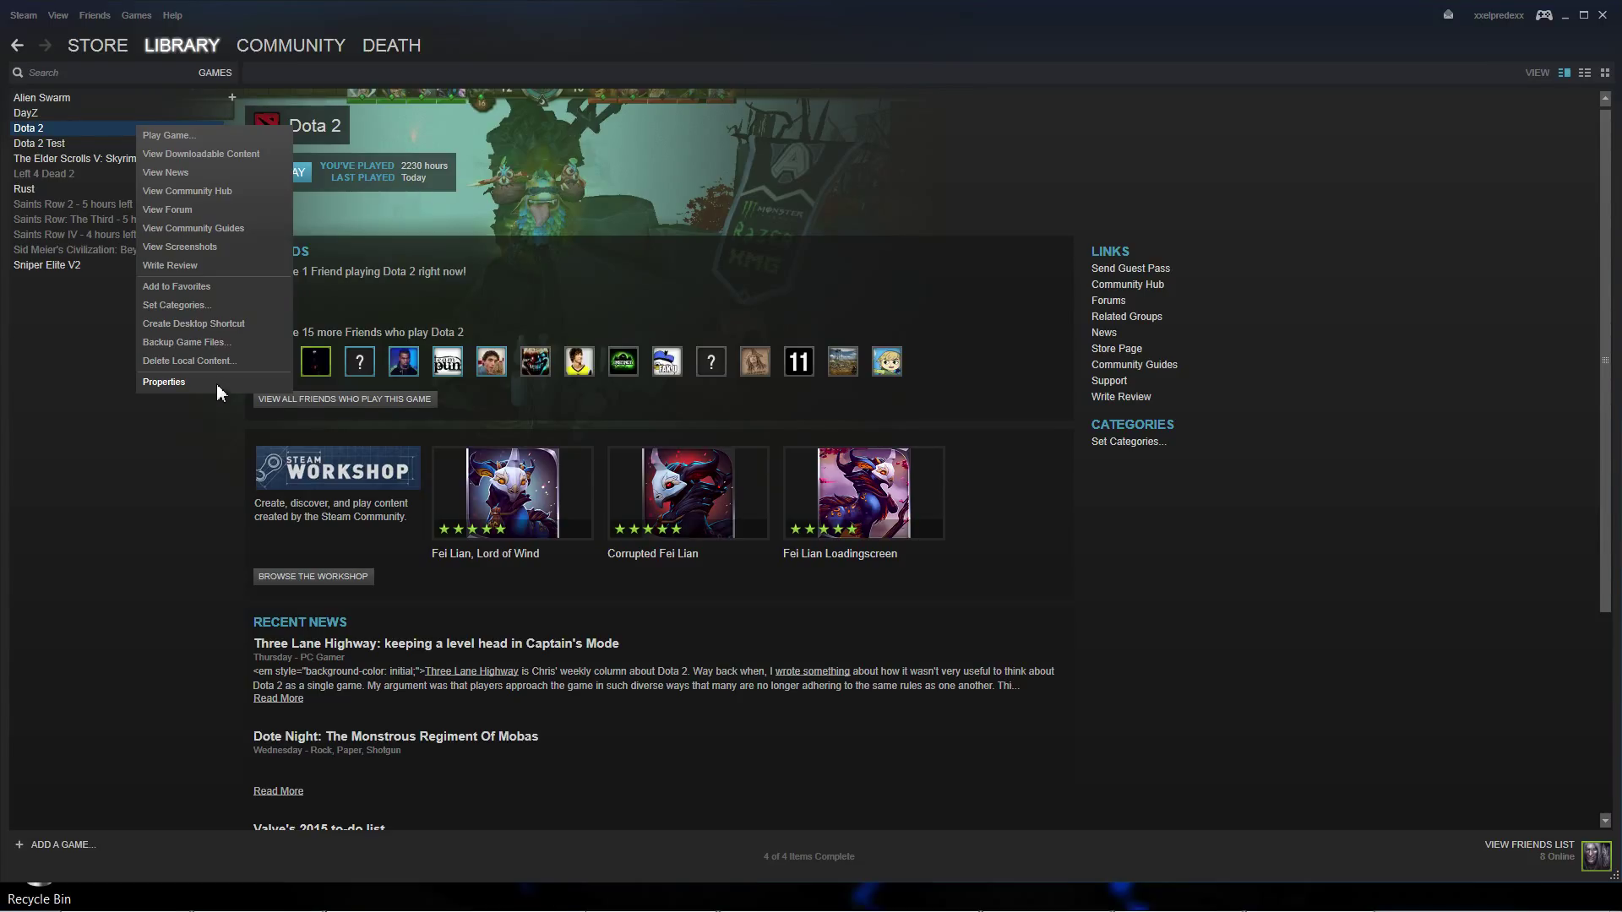
right_click(67, 132)
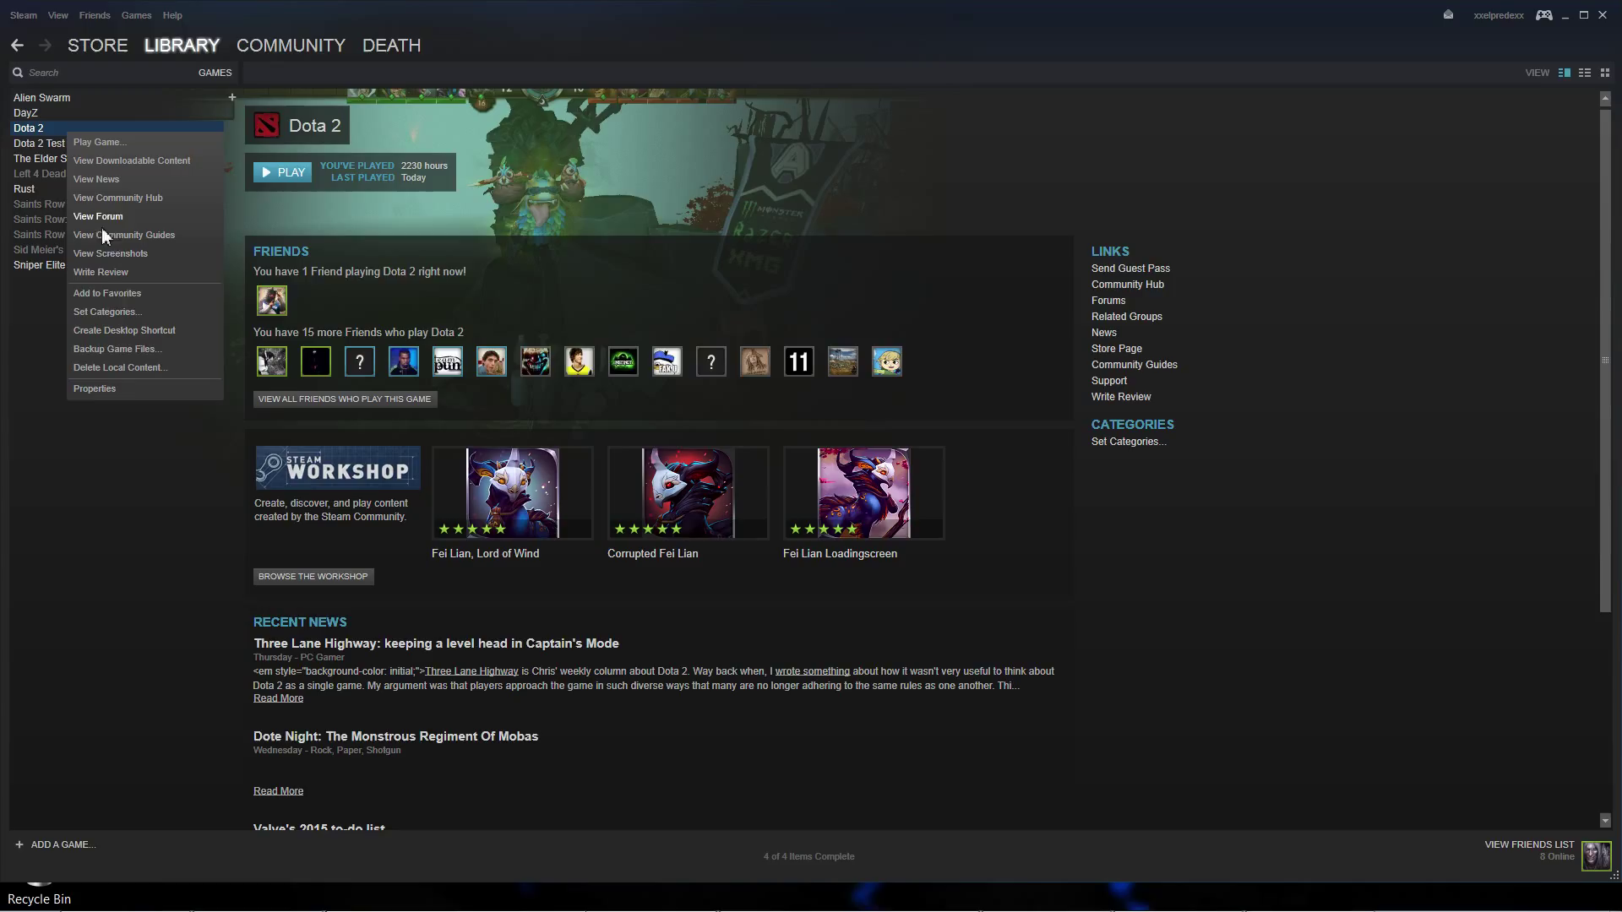
click(116, 387)
click(616, 225)
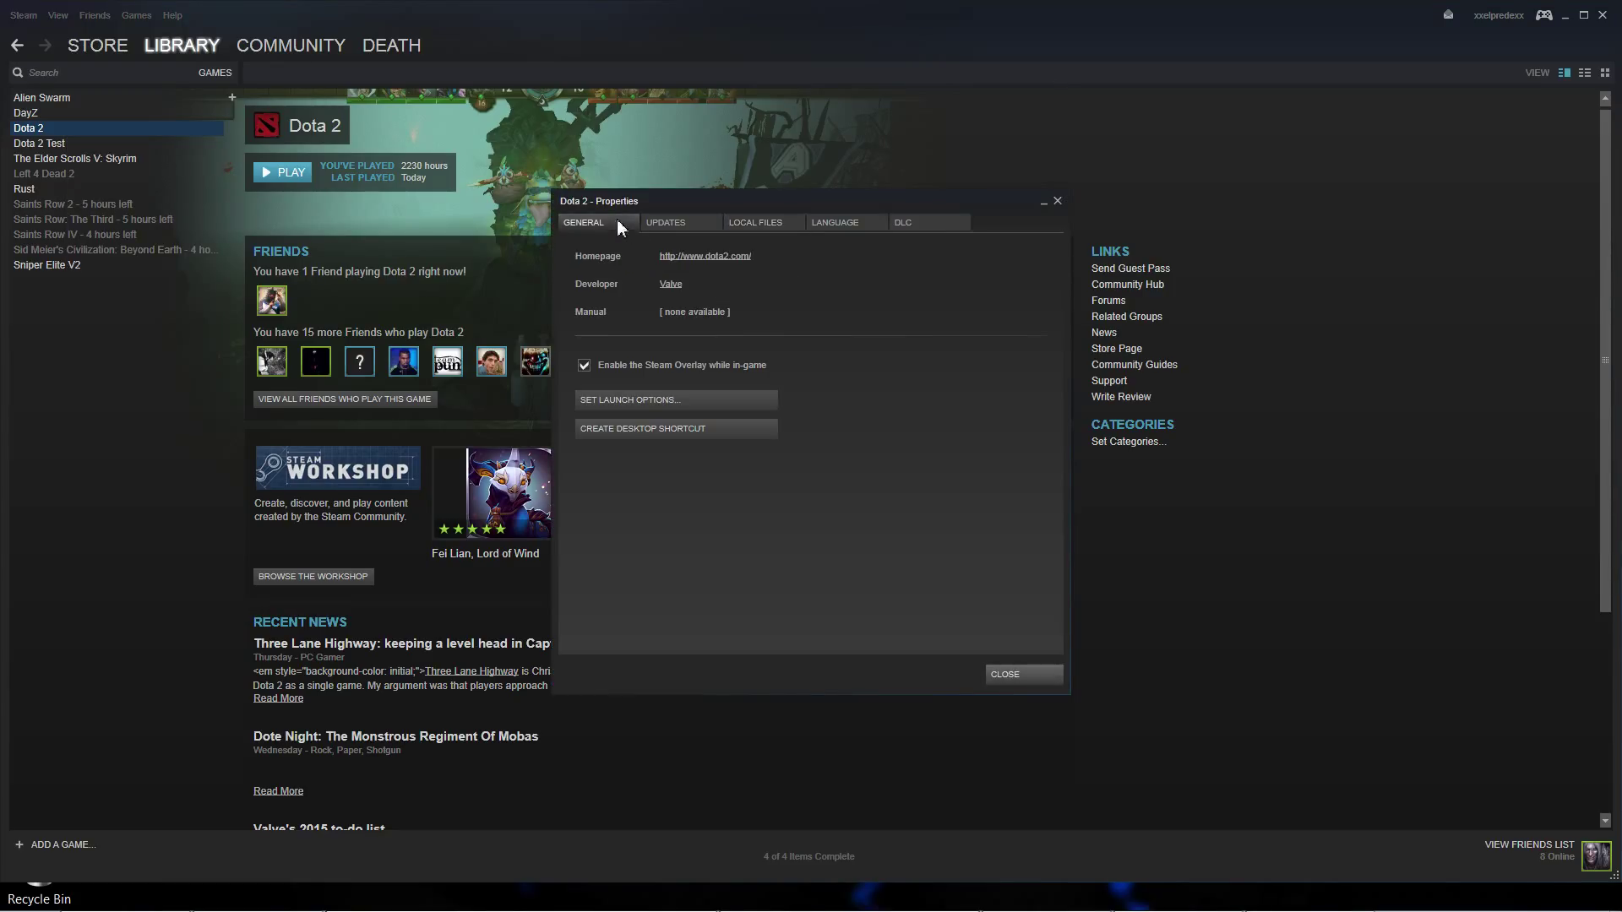
click(760, 225)
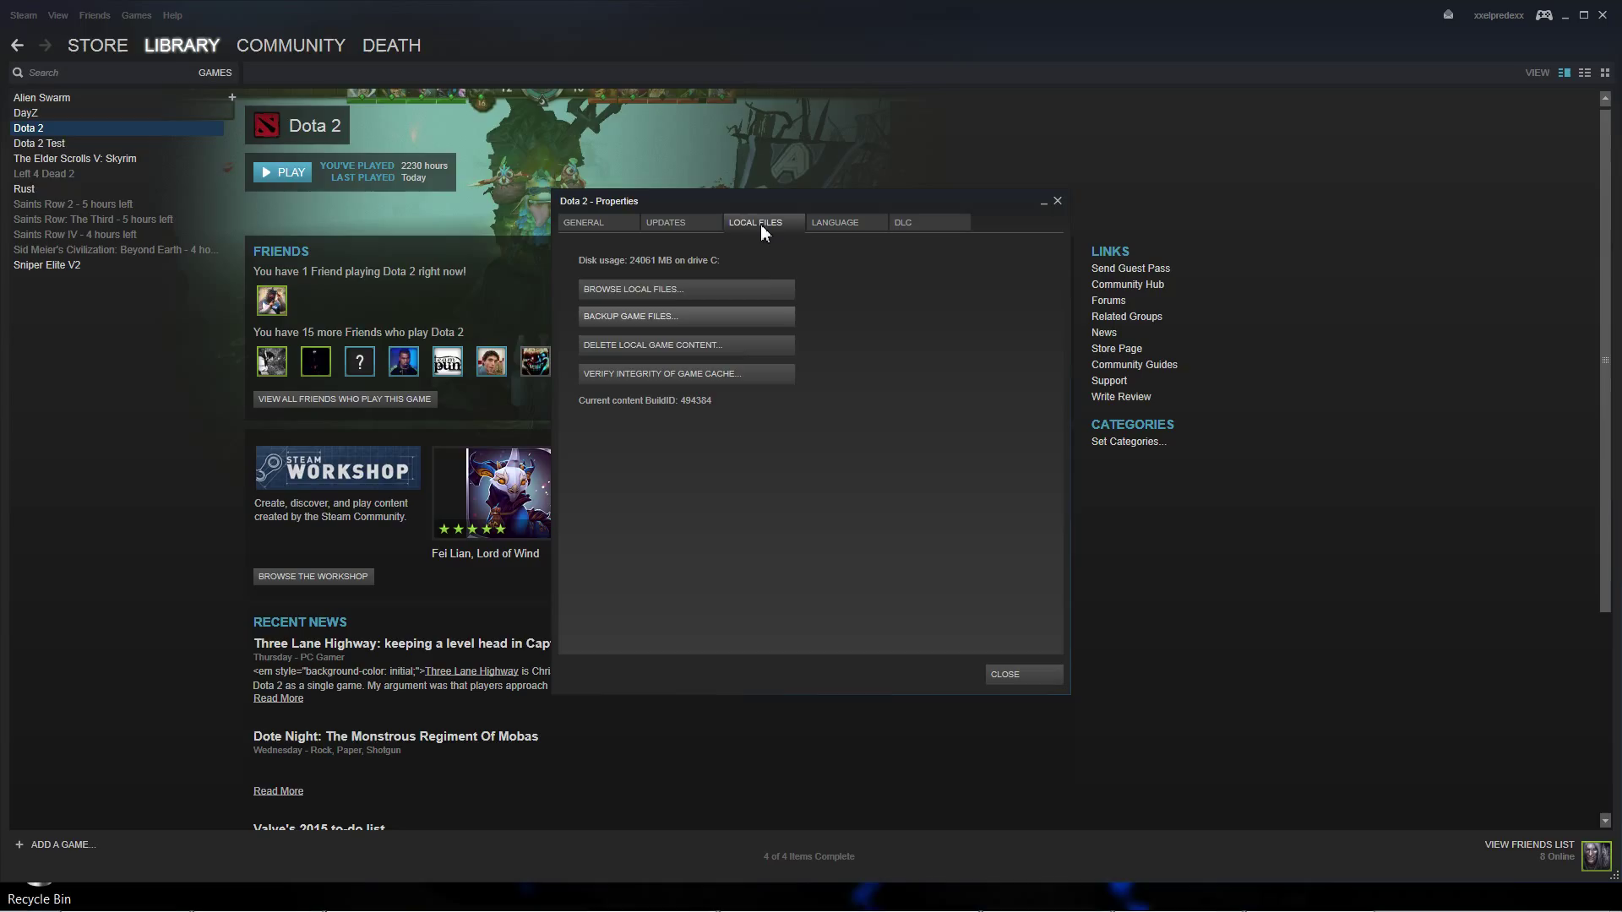
click(664, 290)
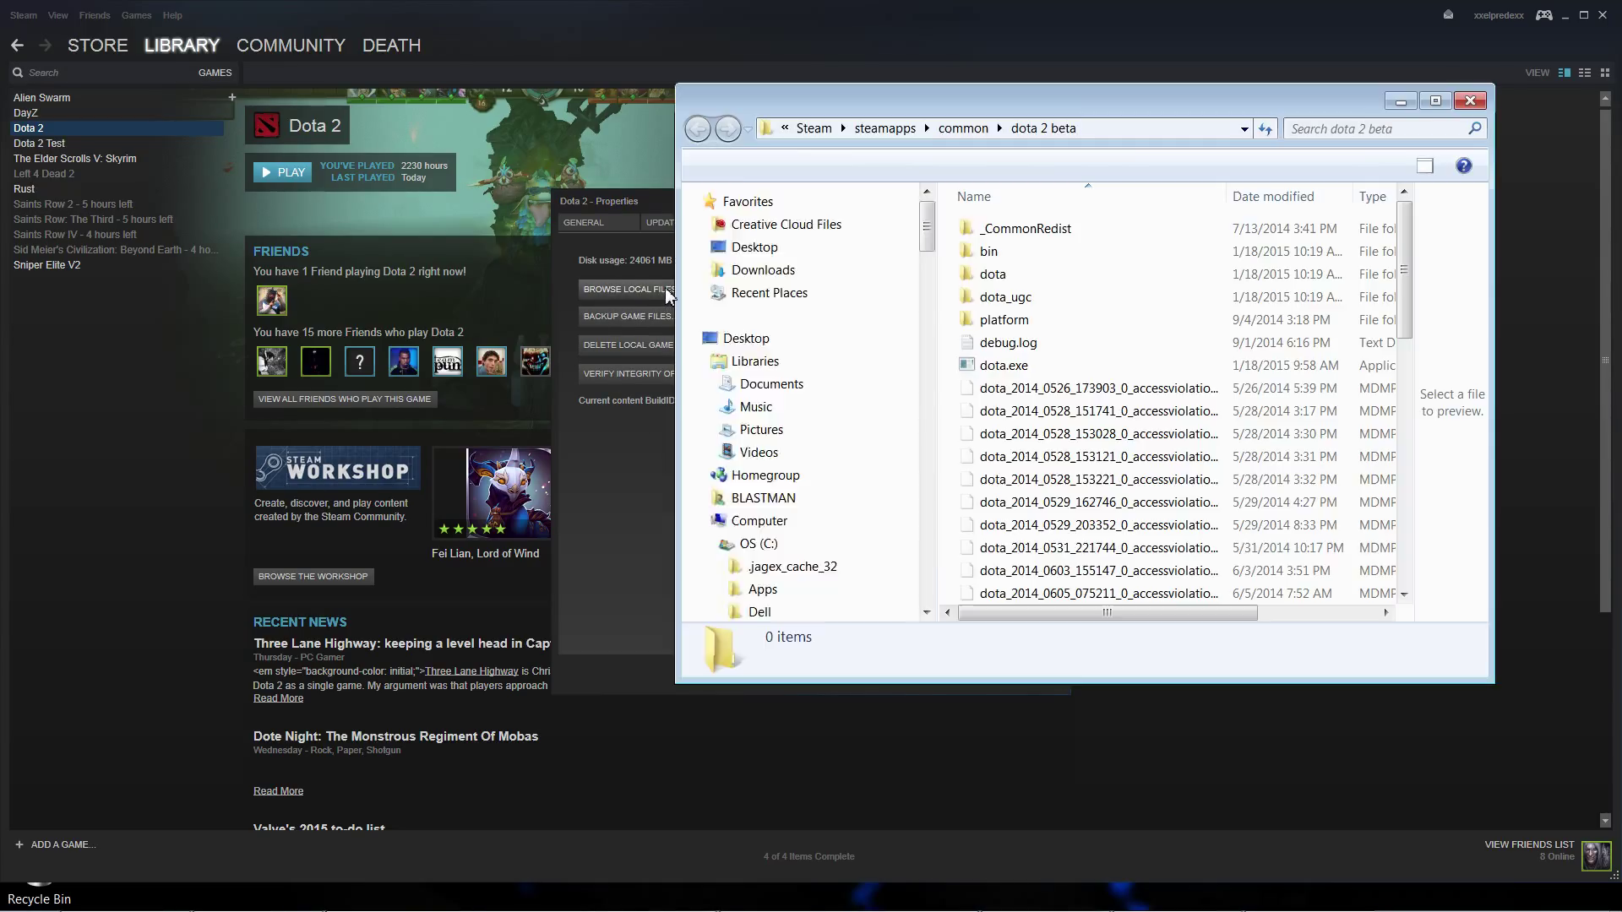
Step: Go to the cfg folder inside the dota folder of the game's local files
double_click(993, 274)
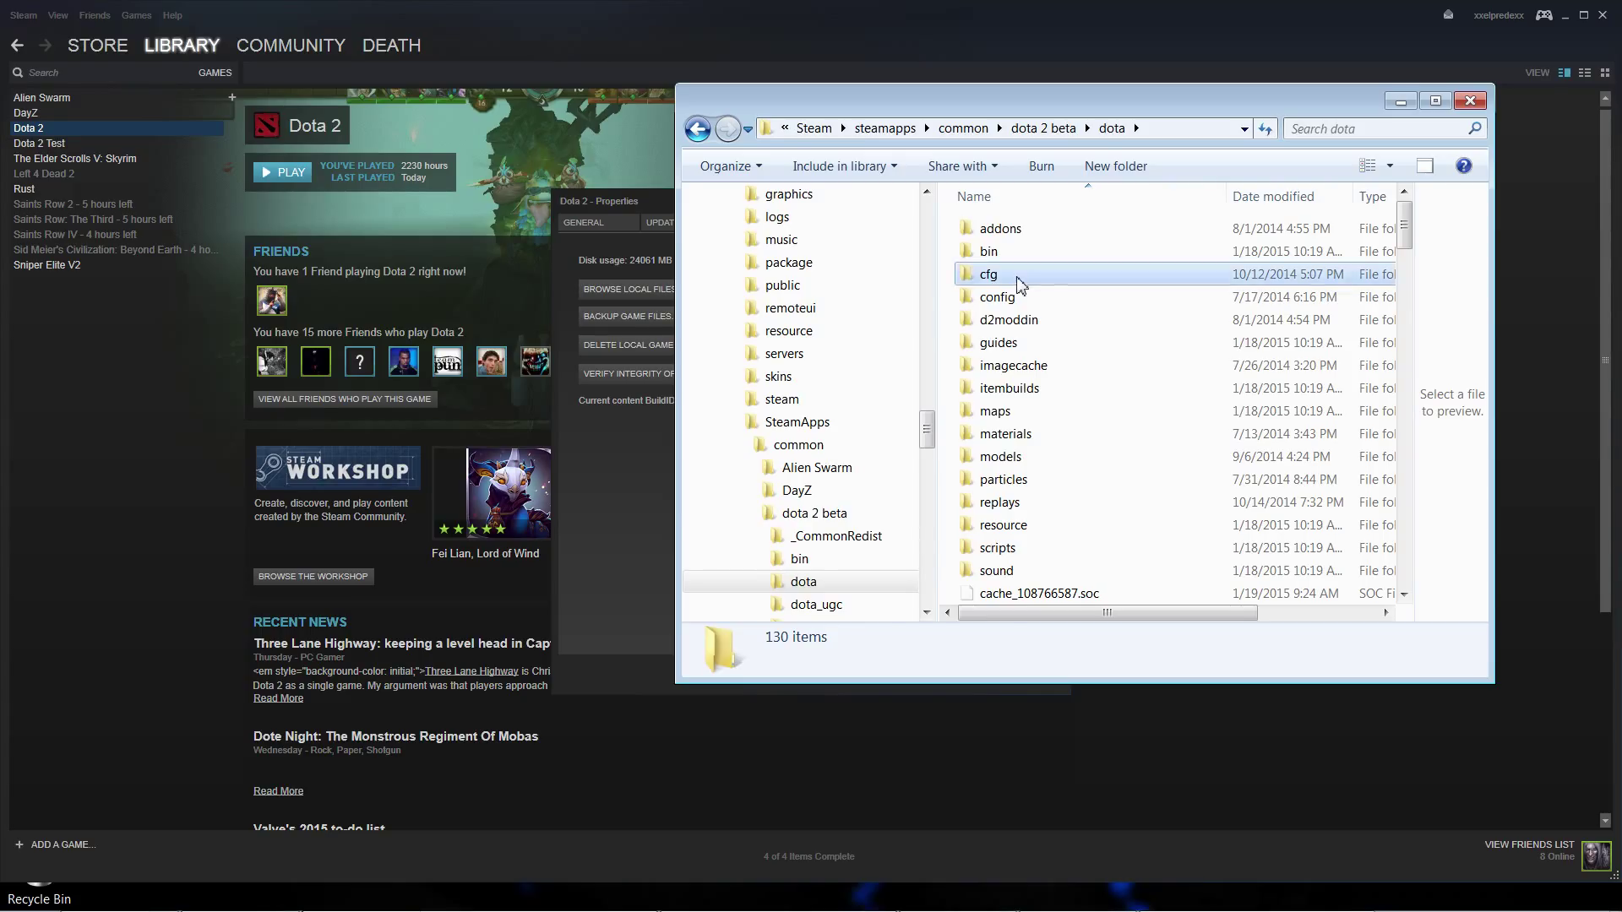
double_click(1020, 283)
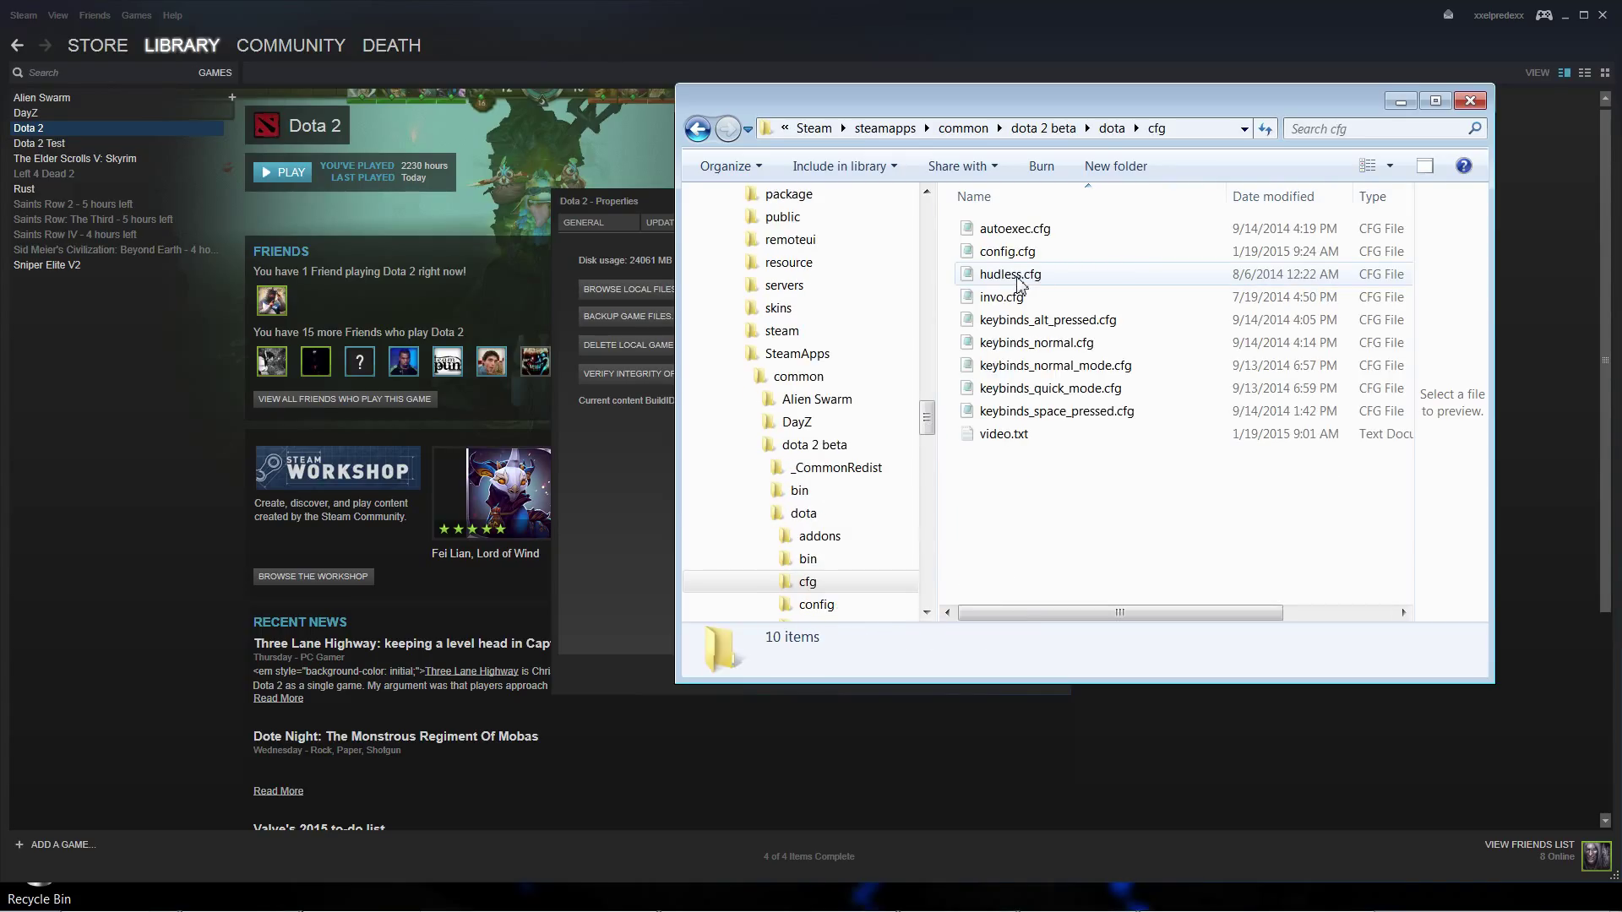
click(1113, 129)
double_click(1024, 298)
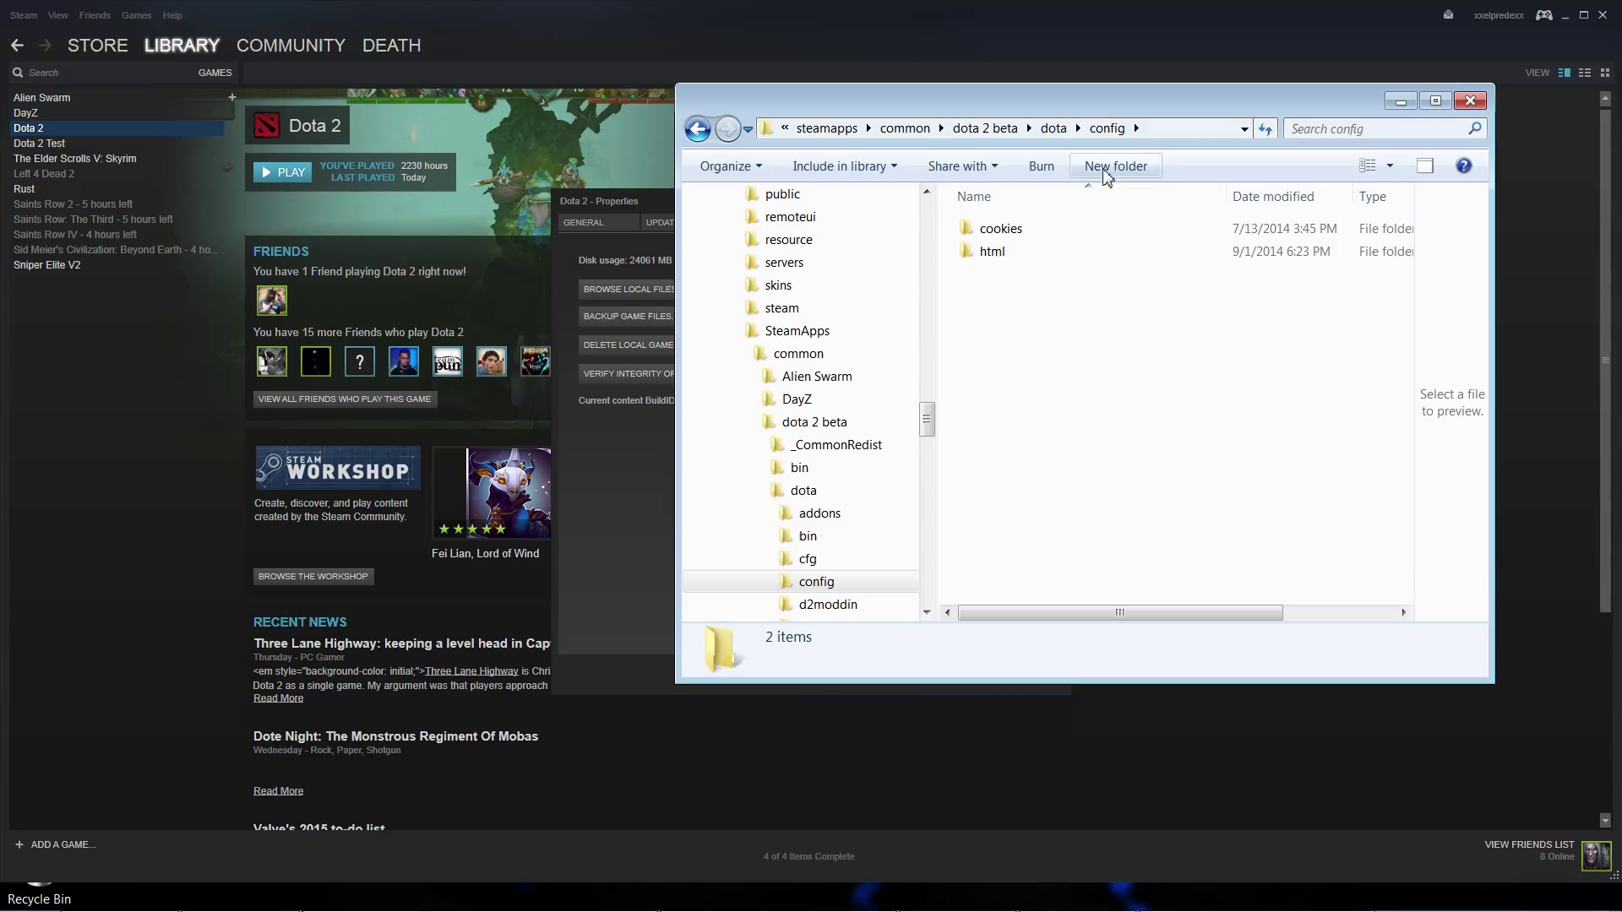
click(1055, 128)
double_click(982, 278)
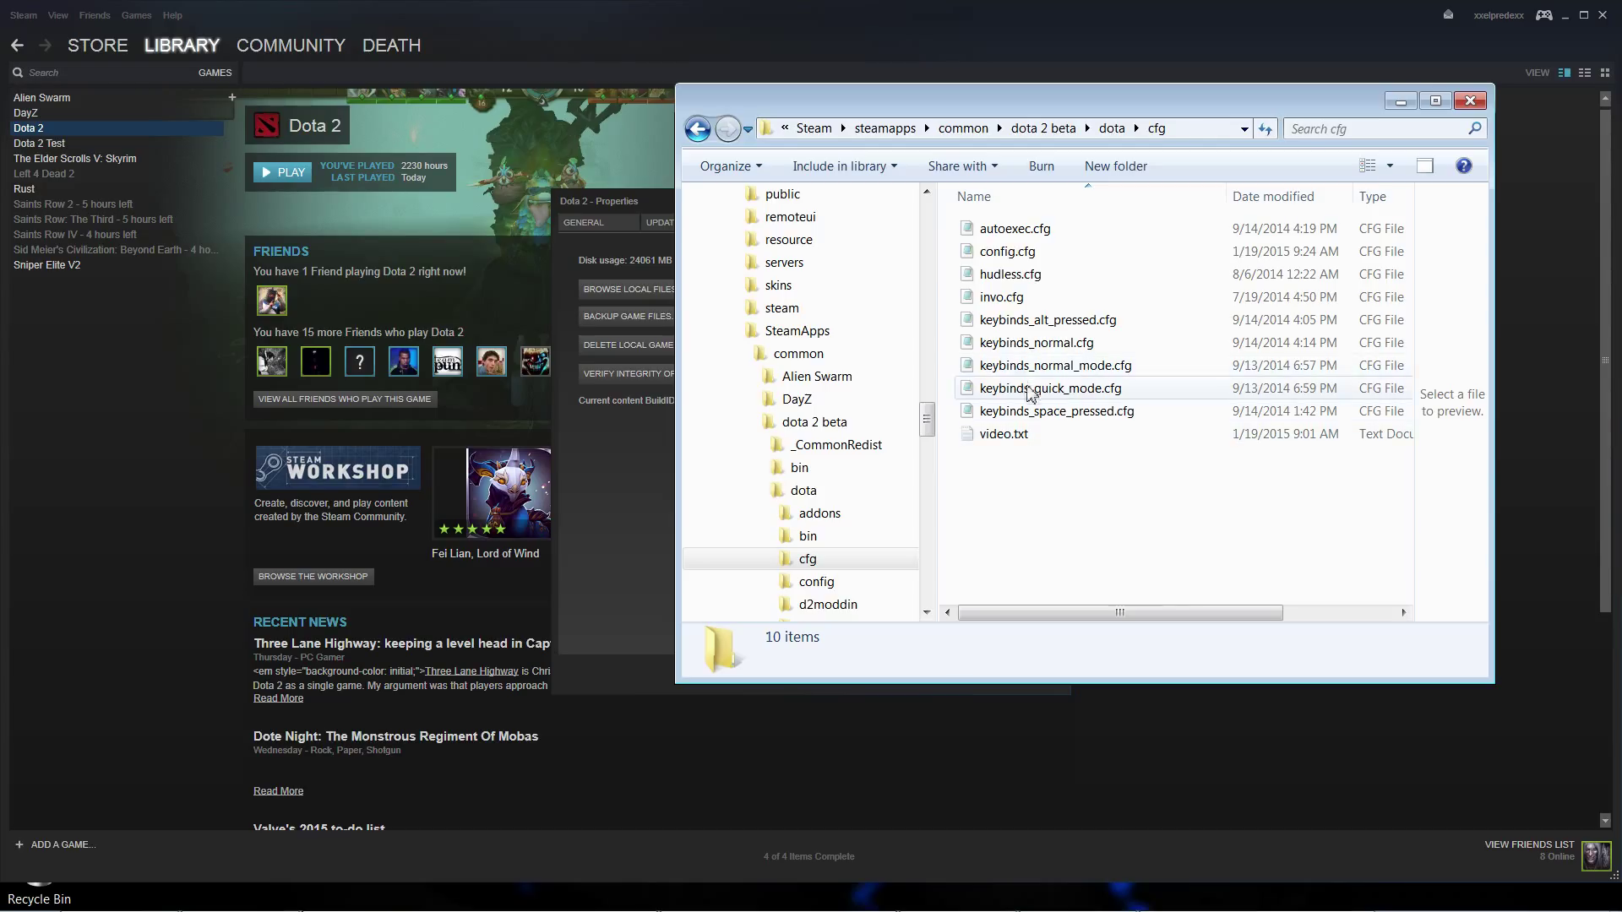
drag(956, 321, 1115, 417)
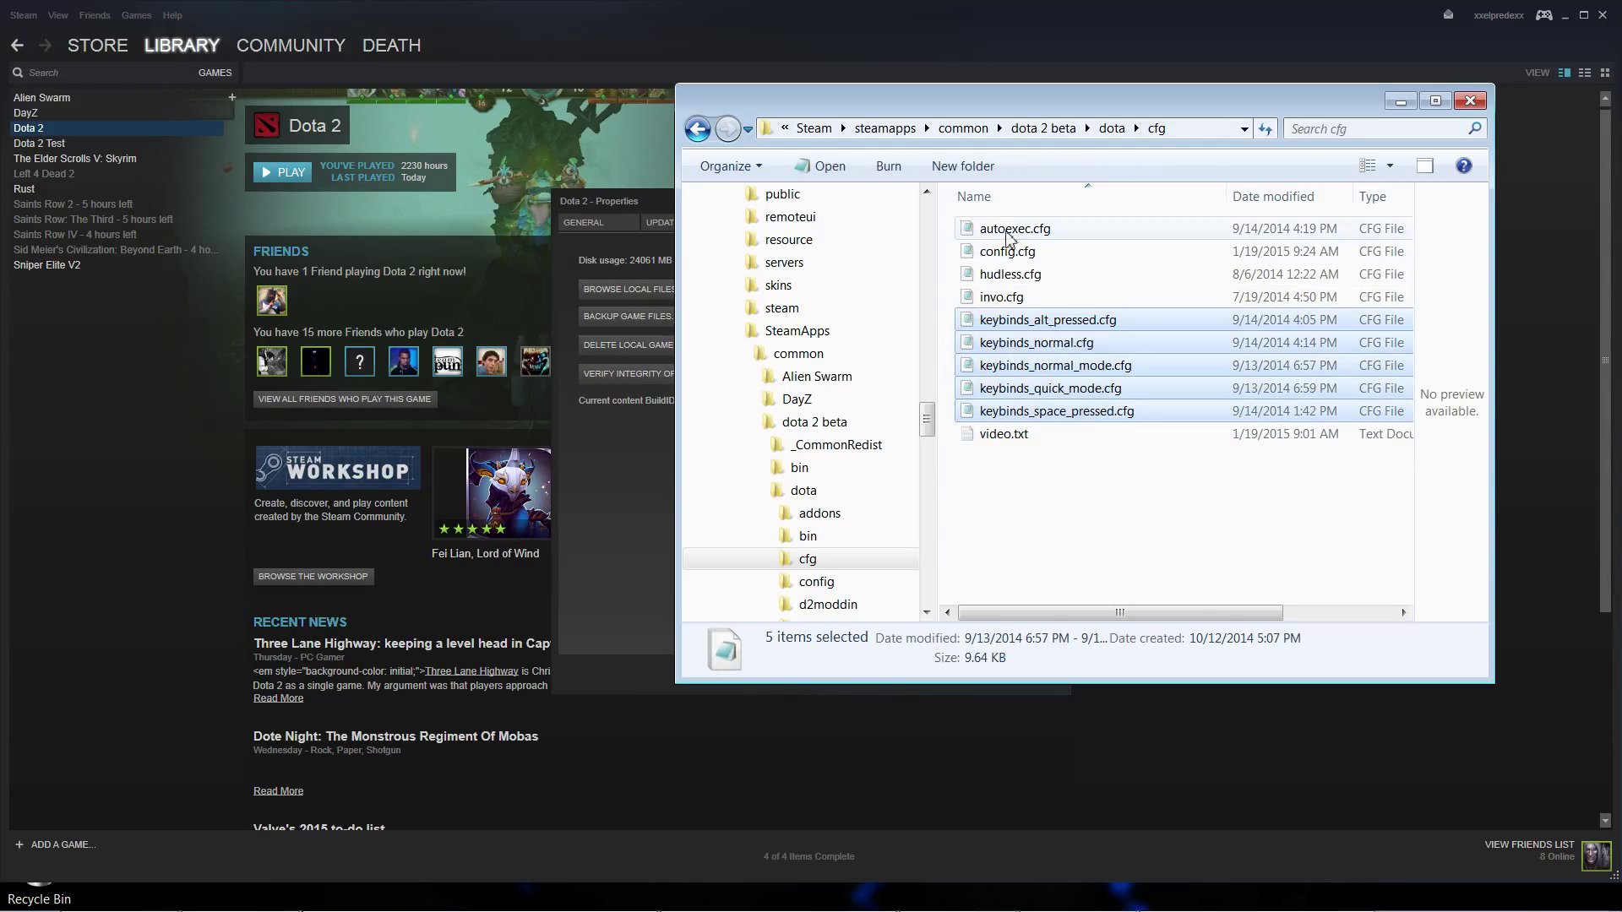
mouse_move(945, 219)
mouse_down()
mouse_move(1123, 416)
mouse_move(1137, 465)
mouse_up()
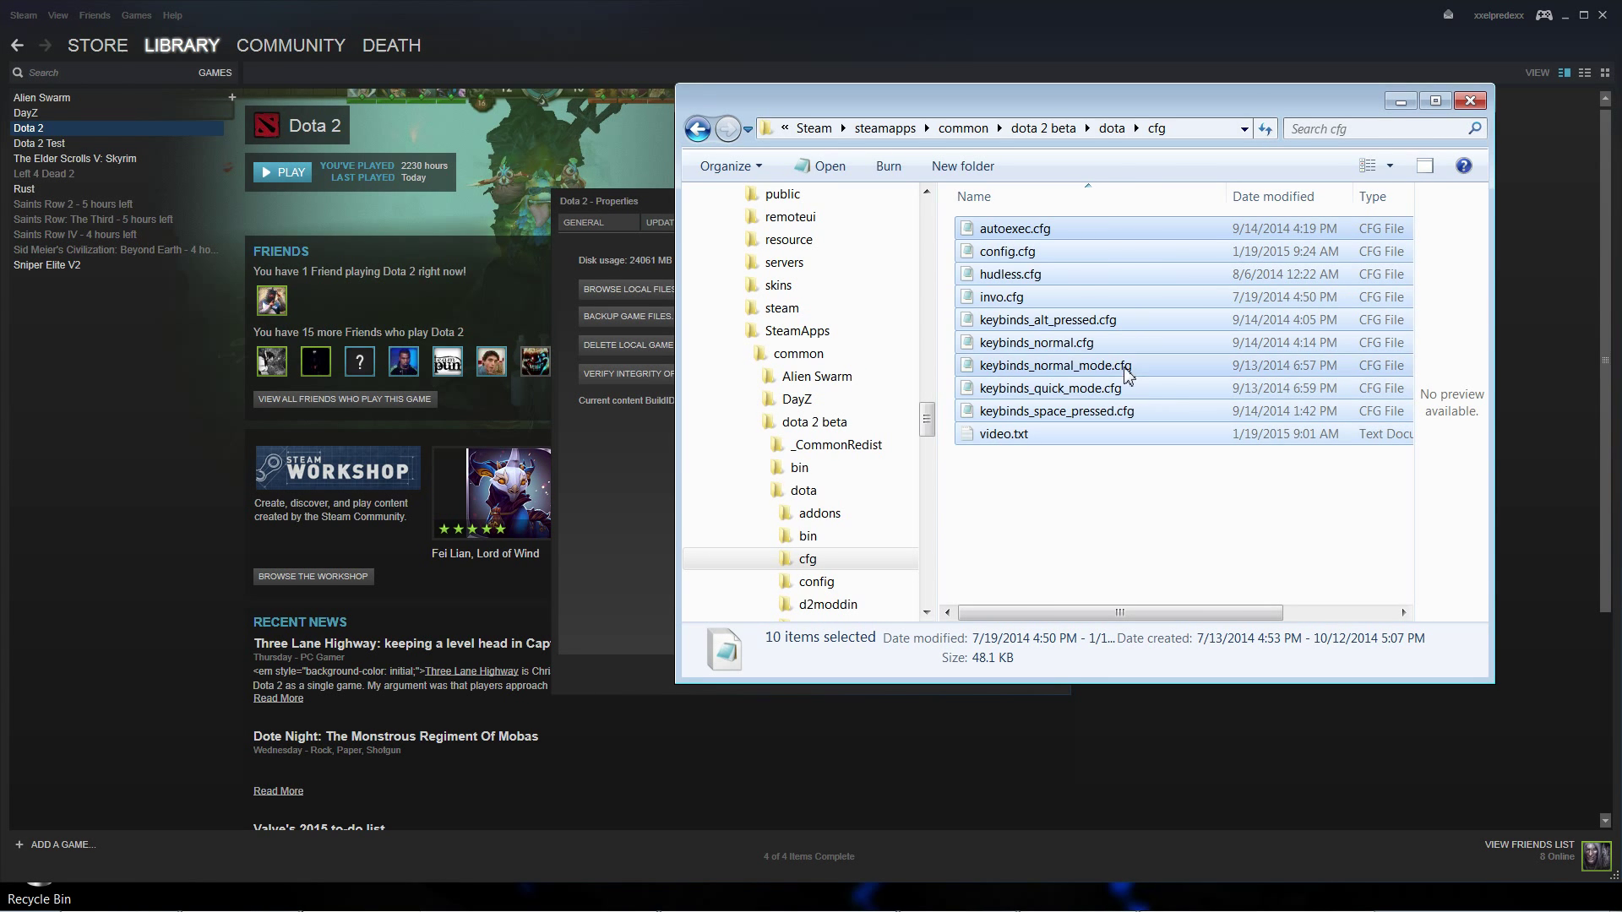
click(944, 279)
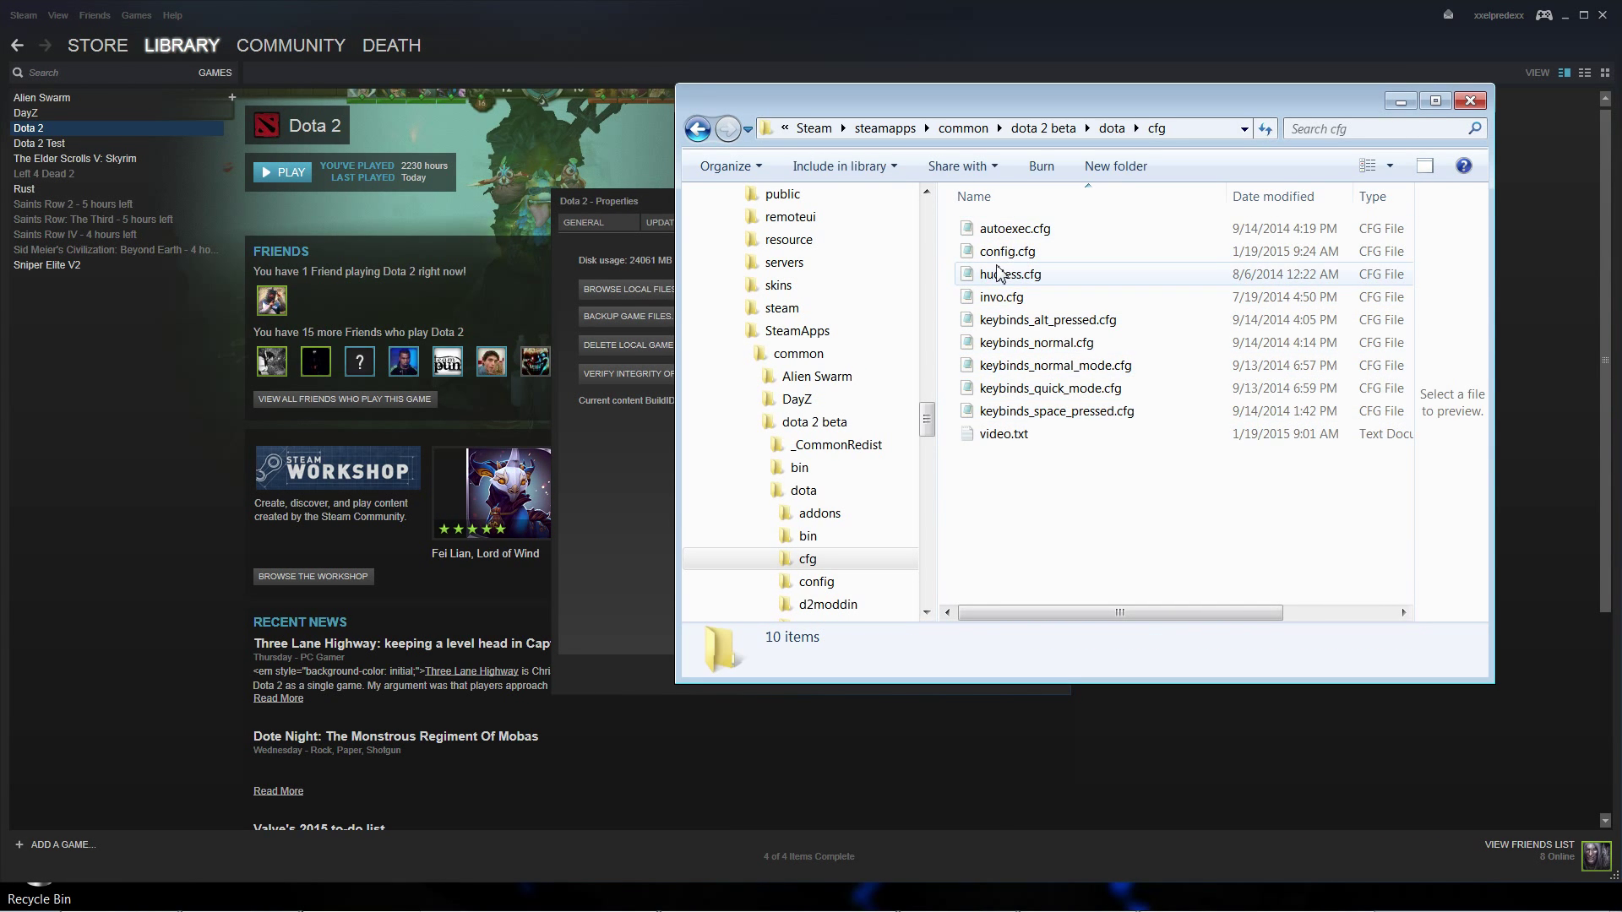
Step: Open autoexec.cfg, look through its header, useful links, aliases and general tweaks, and close the file
double_click(1036, 229)
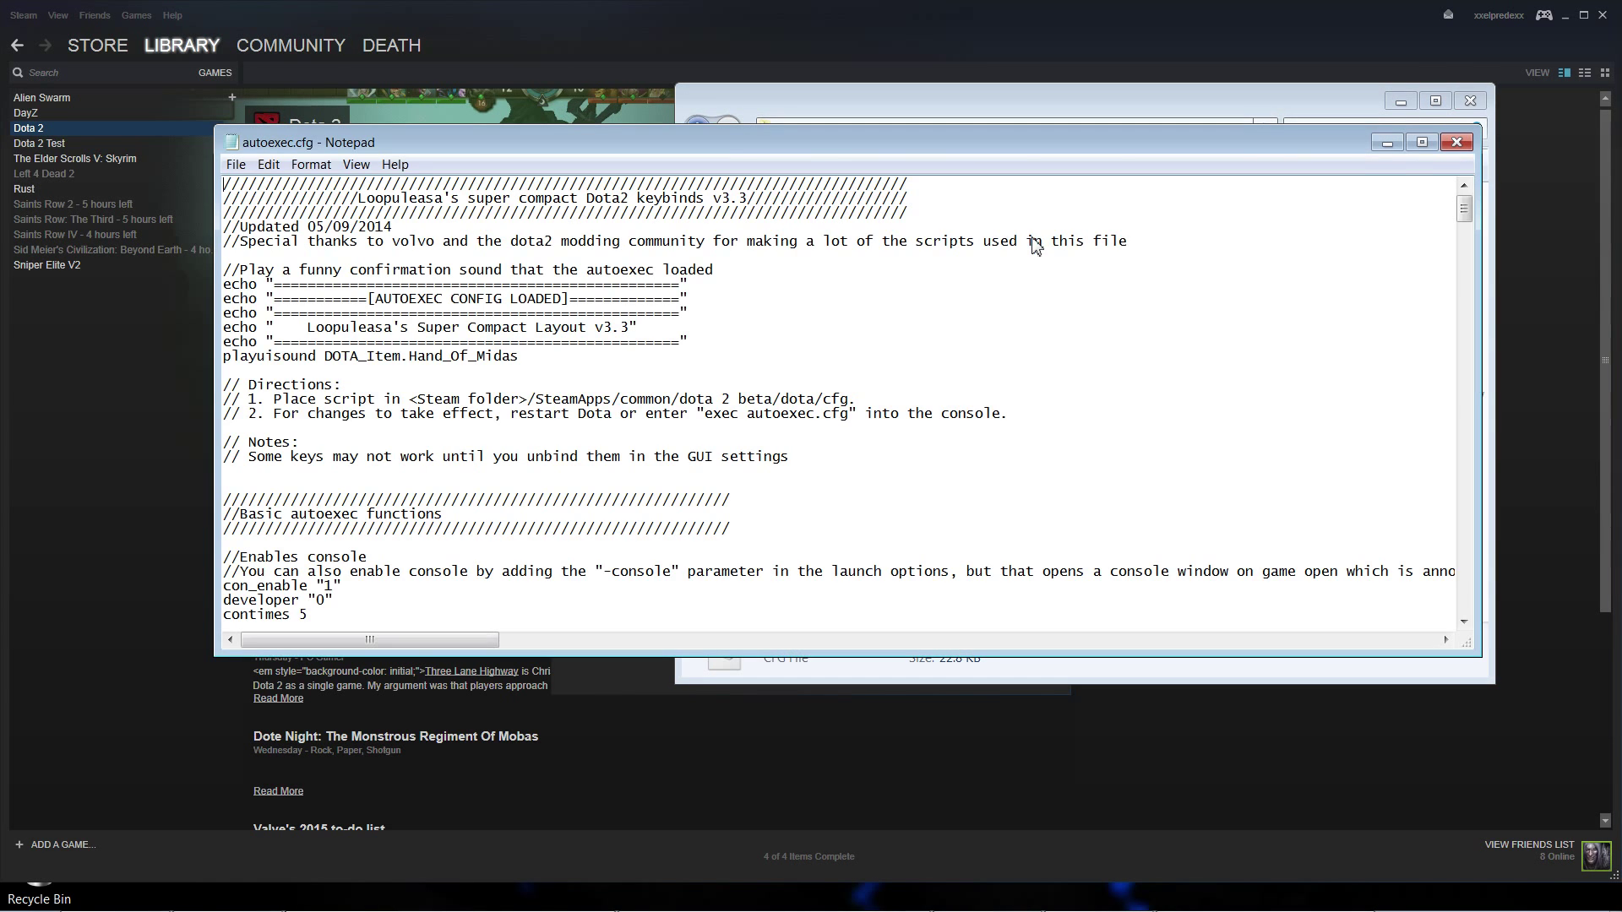
scroll(707, 372, down, 9)
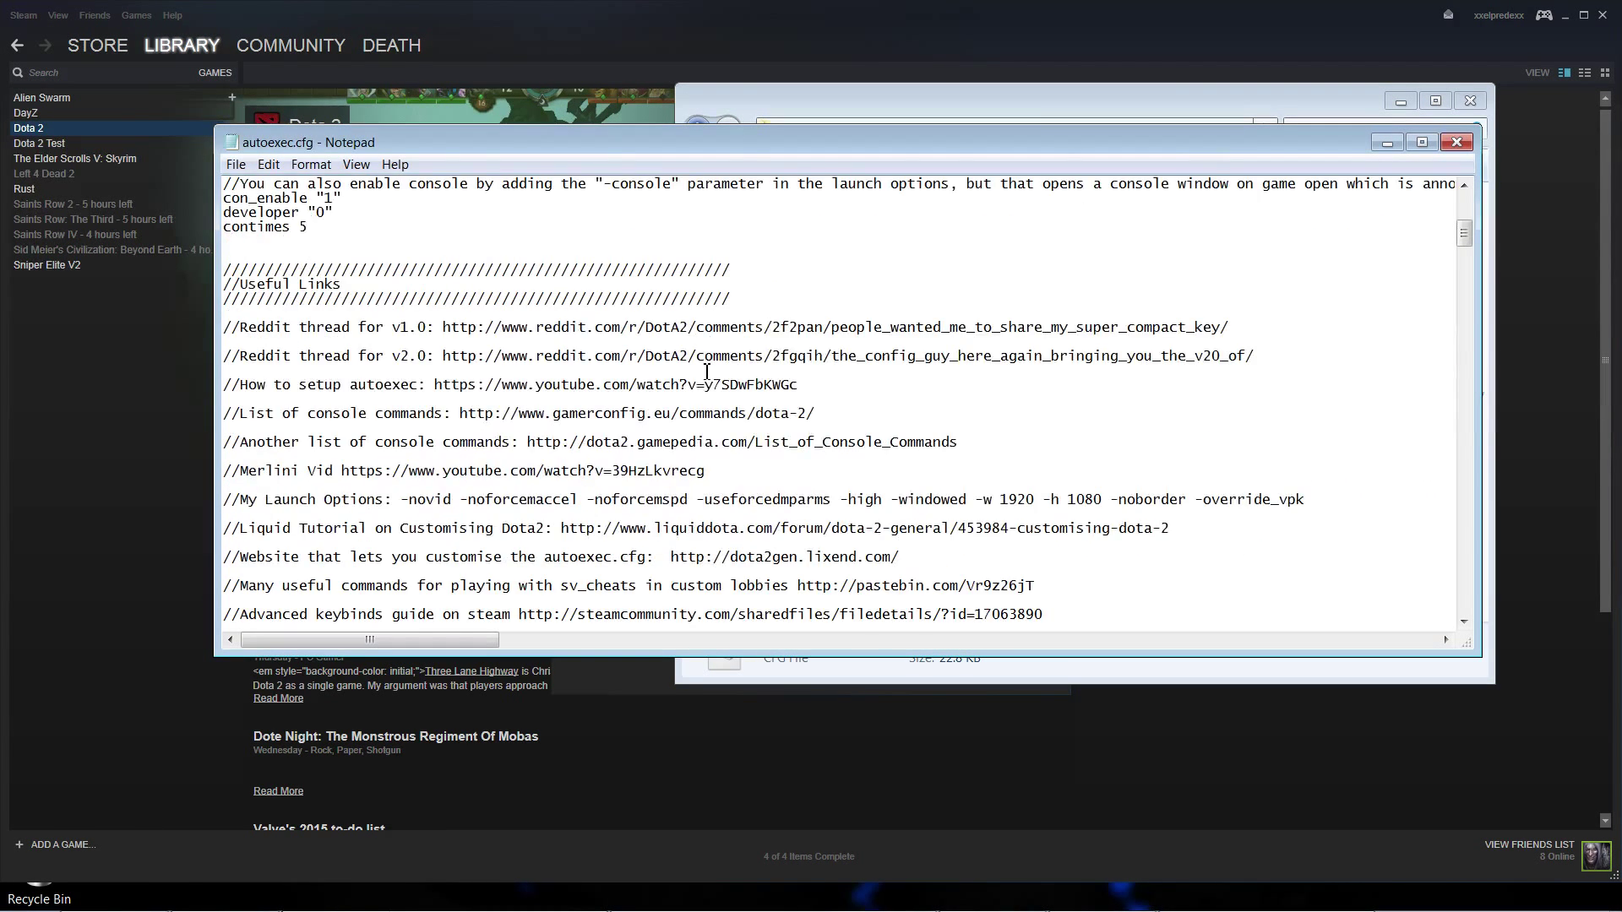
scroll(707, 372, up, 9)
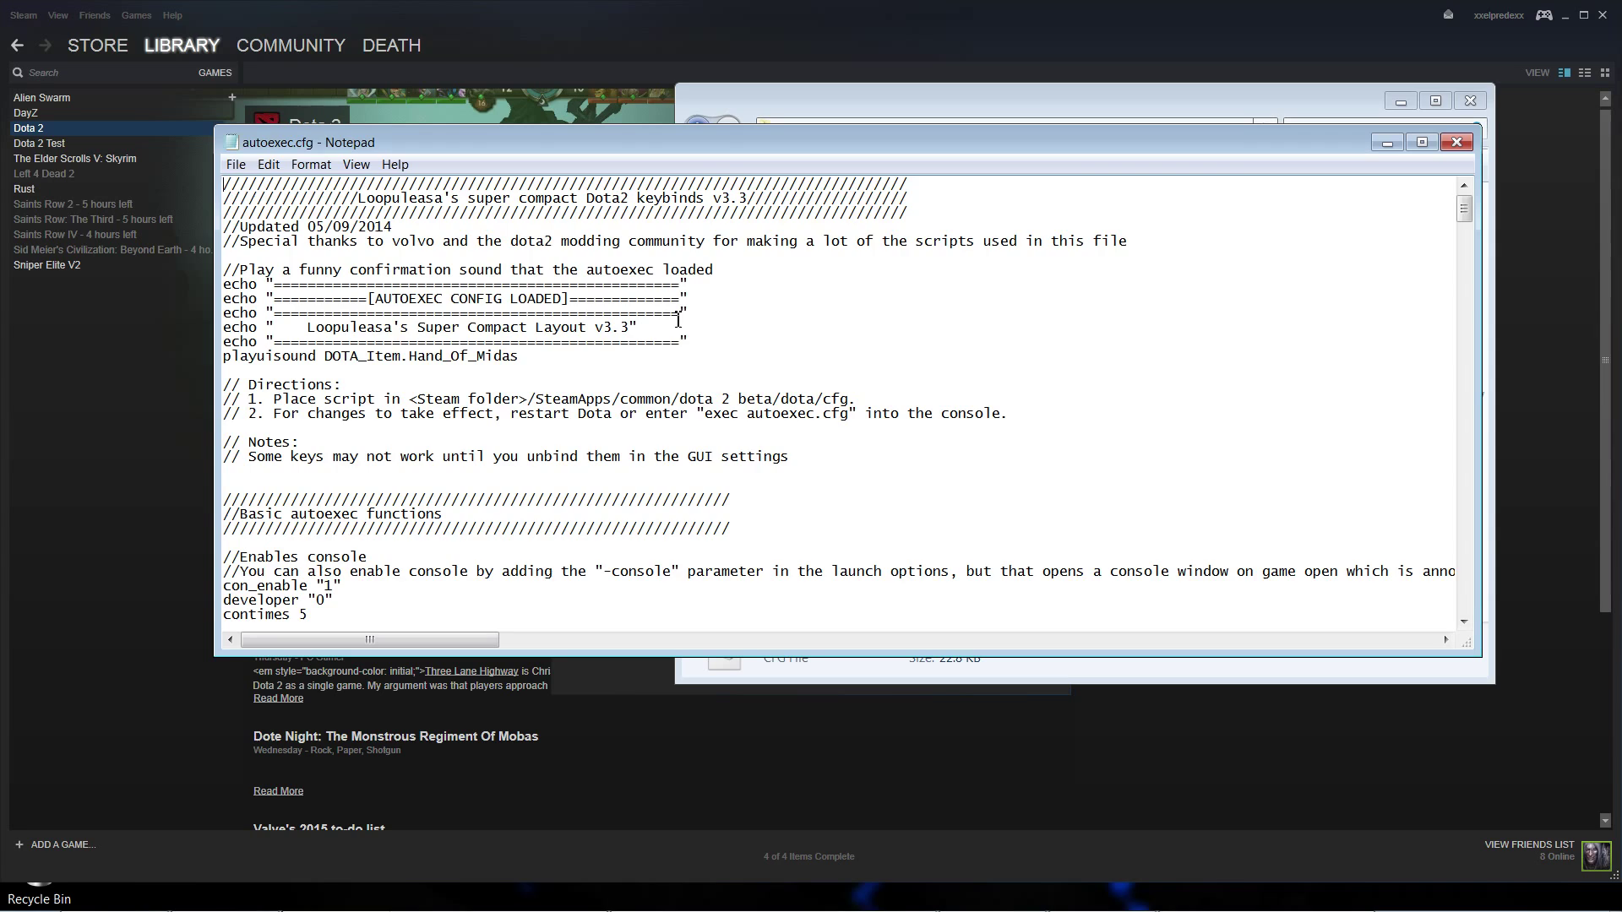
scroll(677, 320, down, 15)
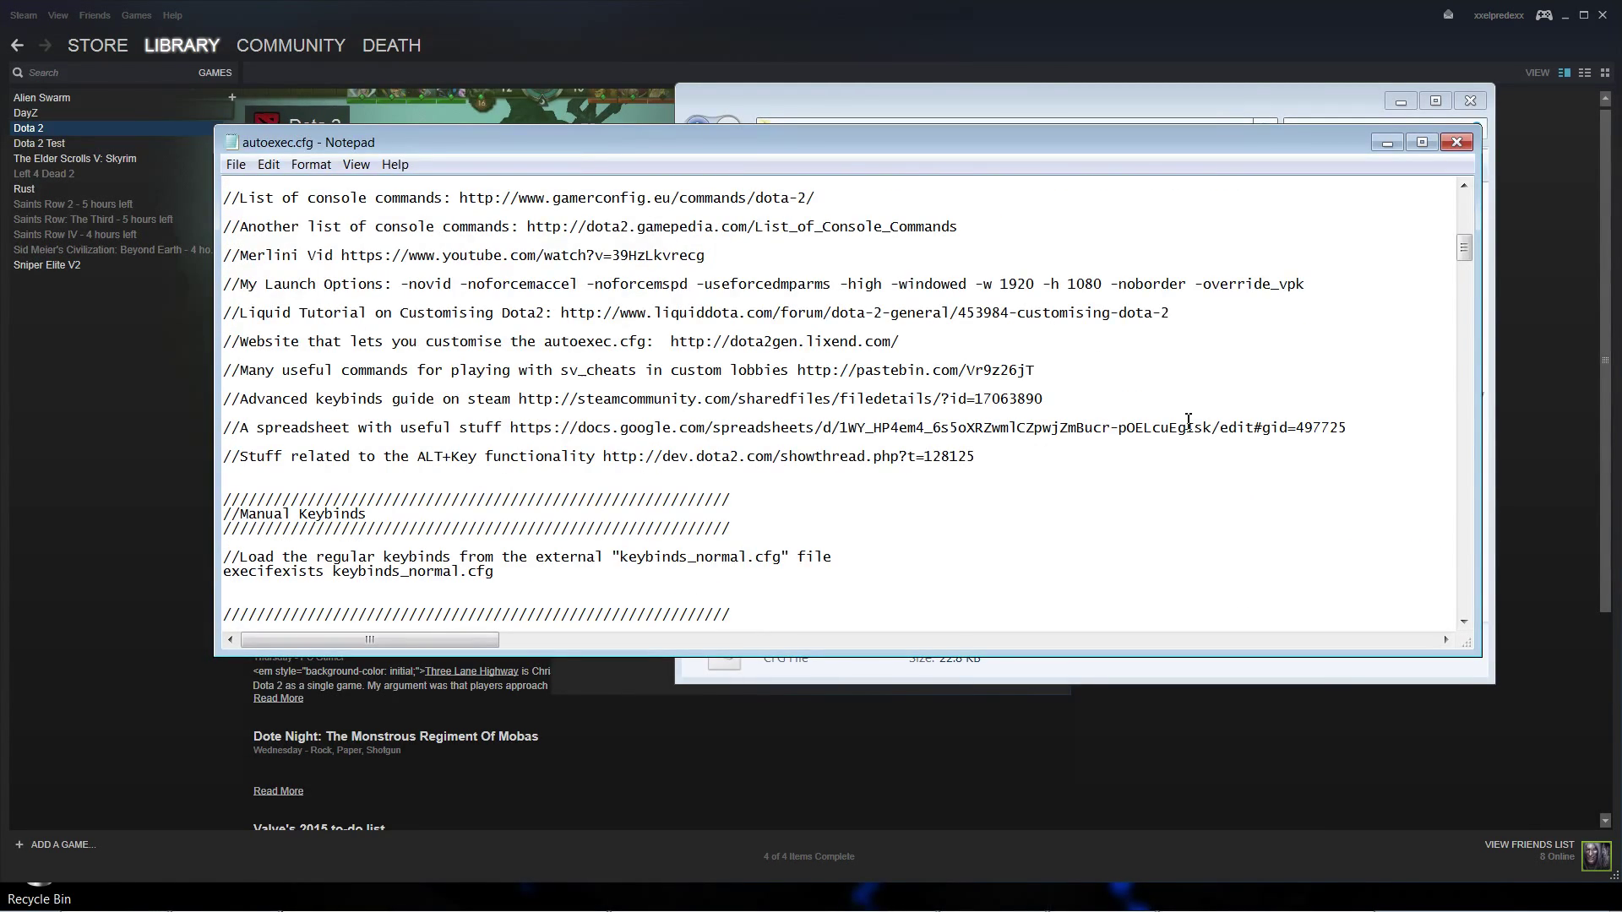
scroll(1188, 420, down, 13)
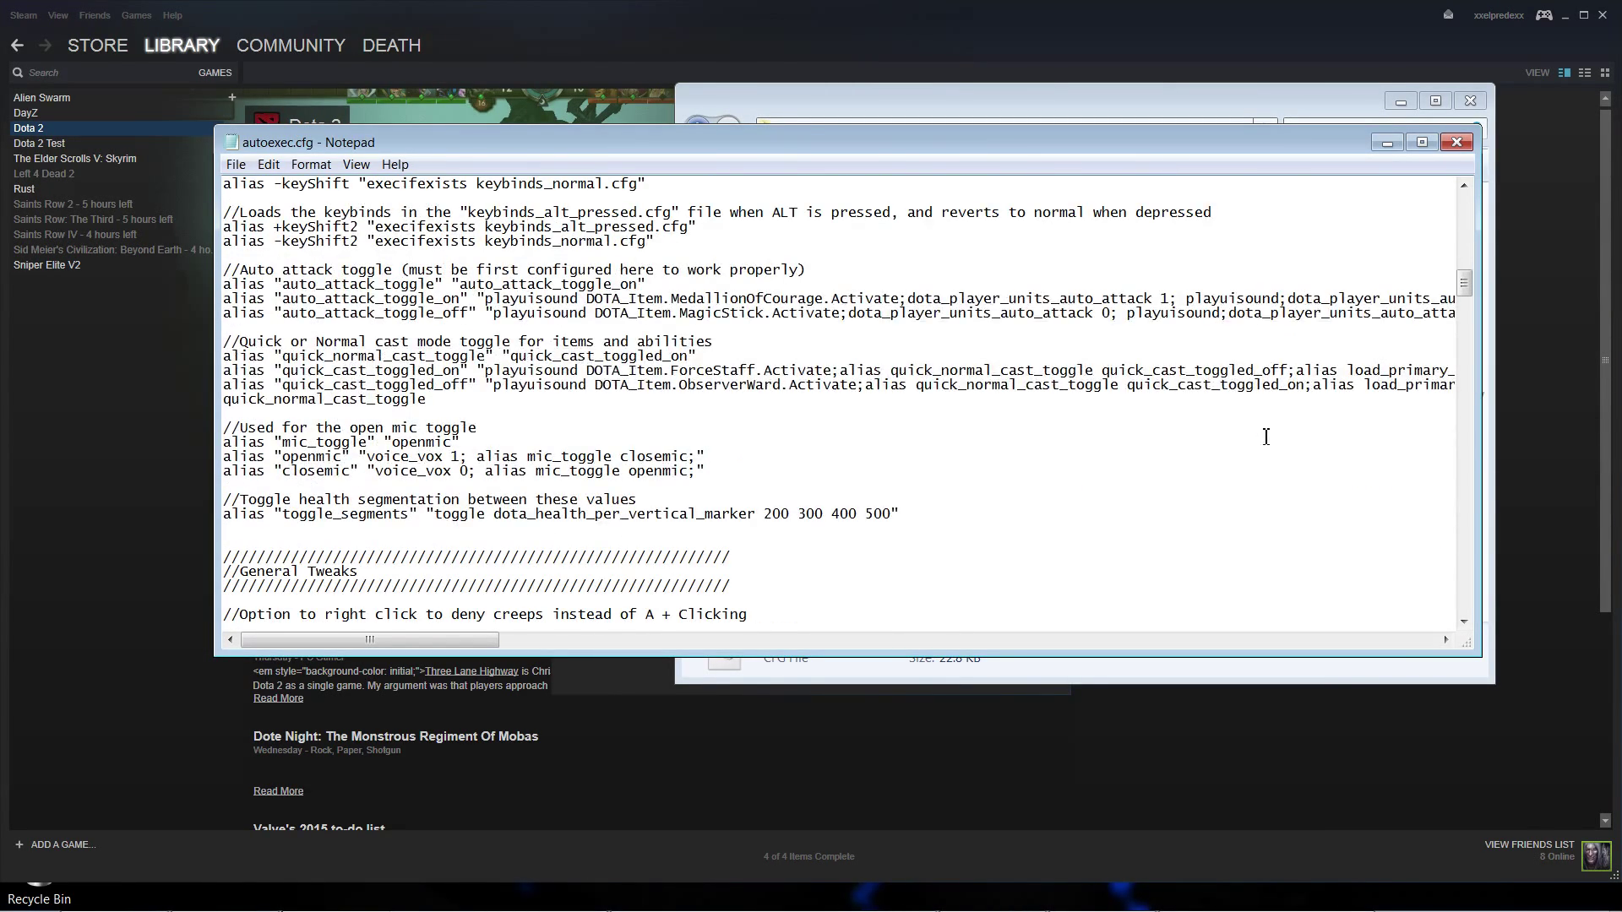
scroll(1265, 437, down, 14)
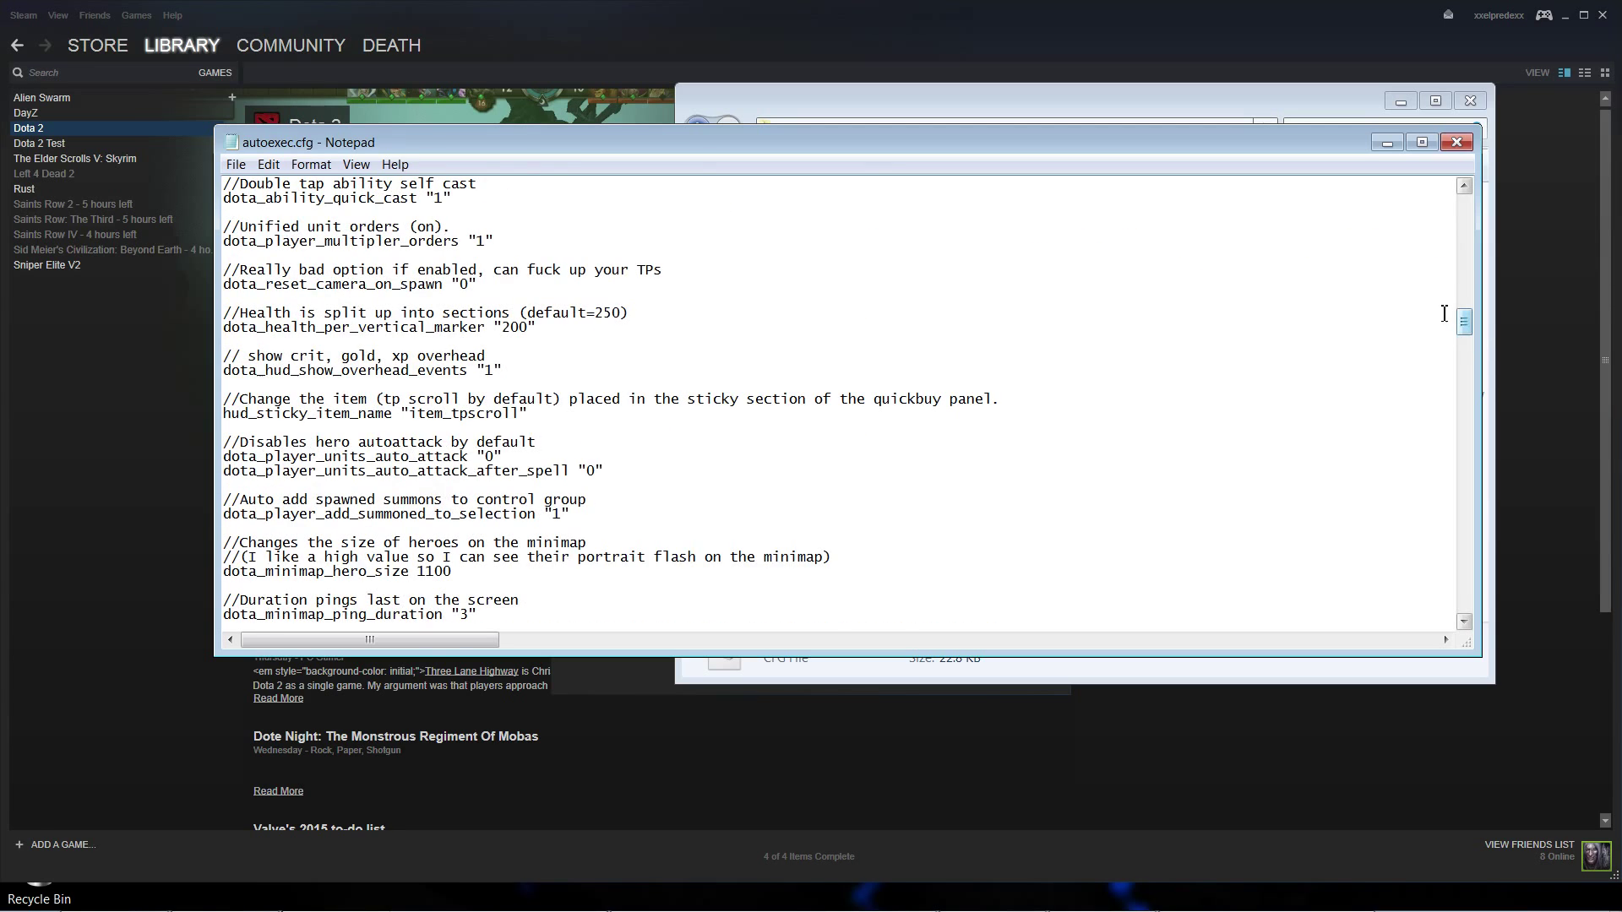
drag(1464, 322, 1389, 212)
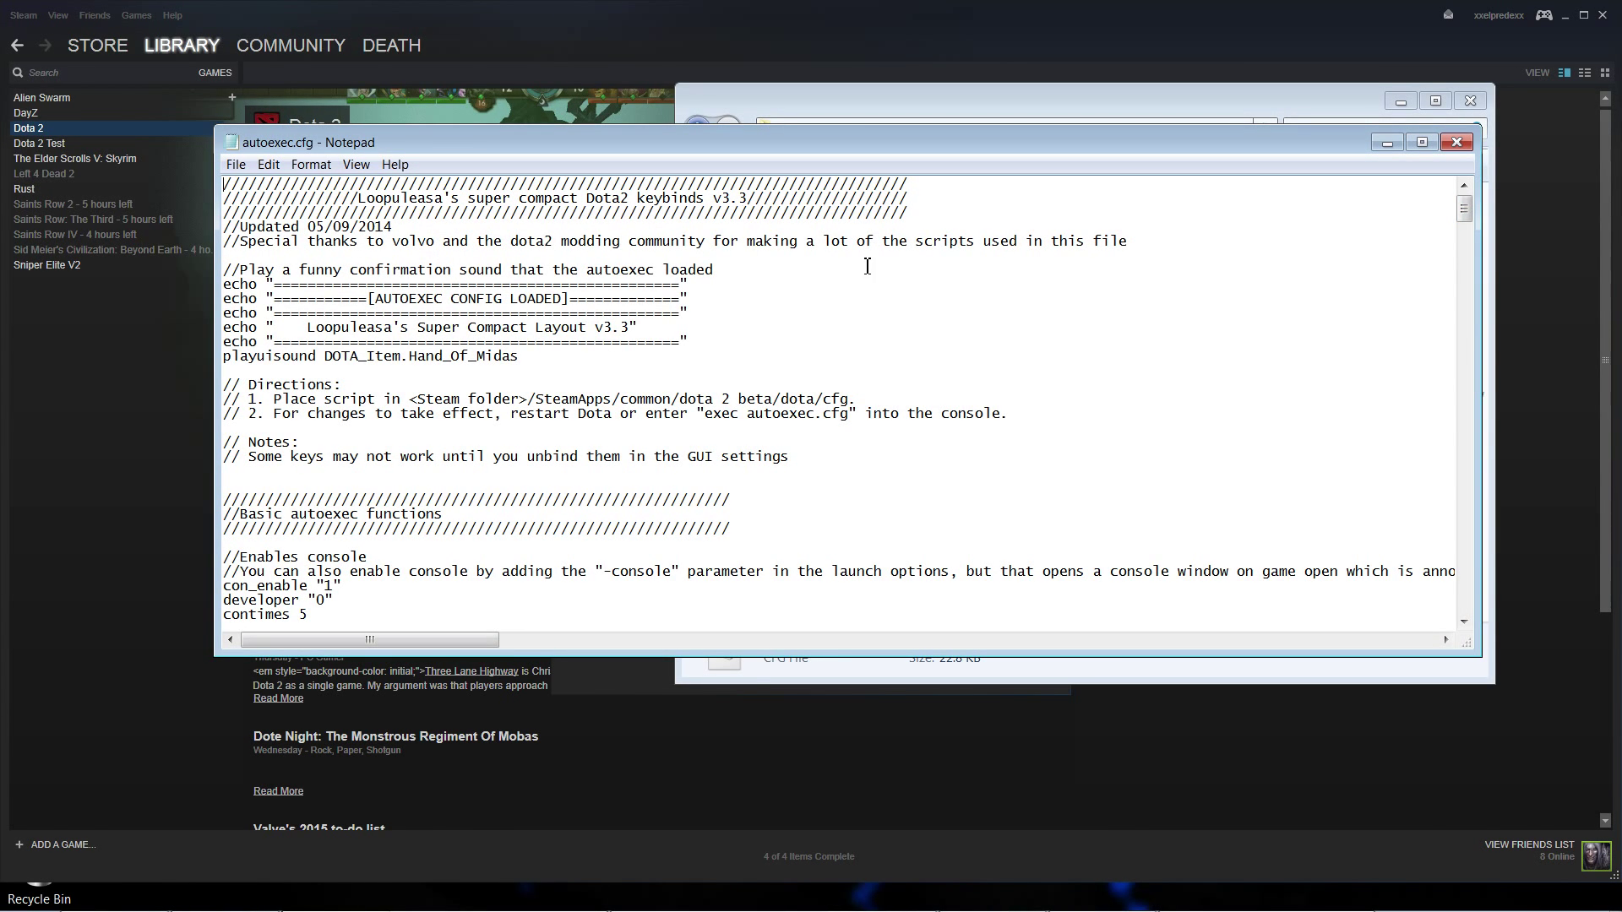
drag(749, 200, 366, 200)
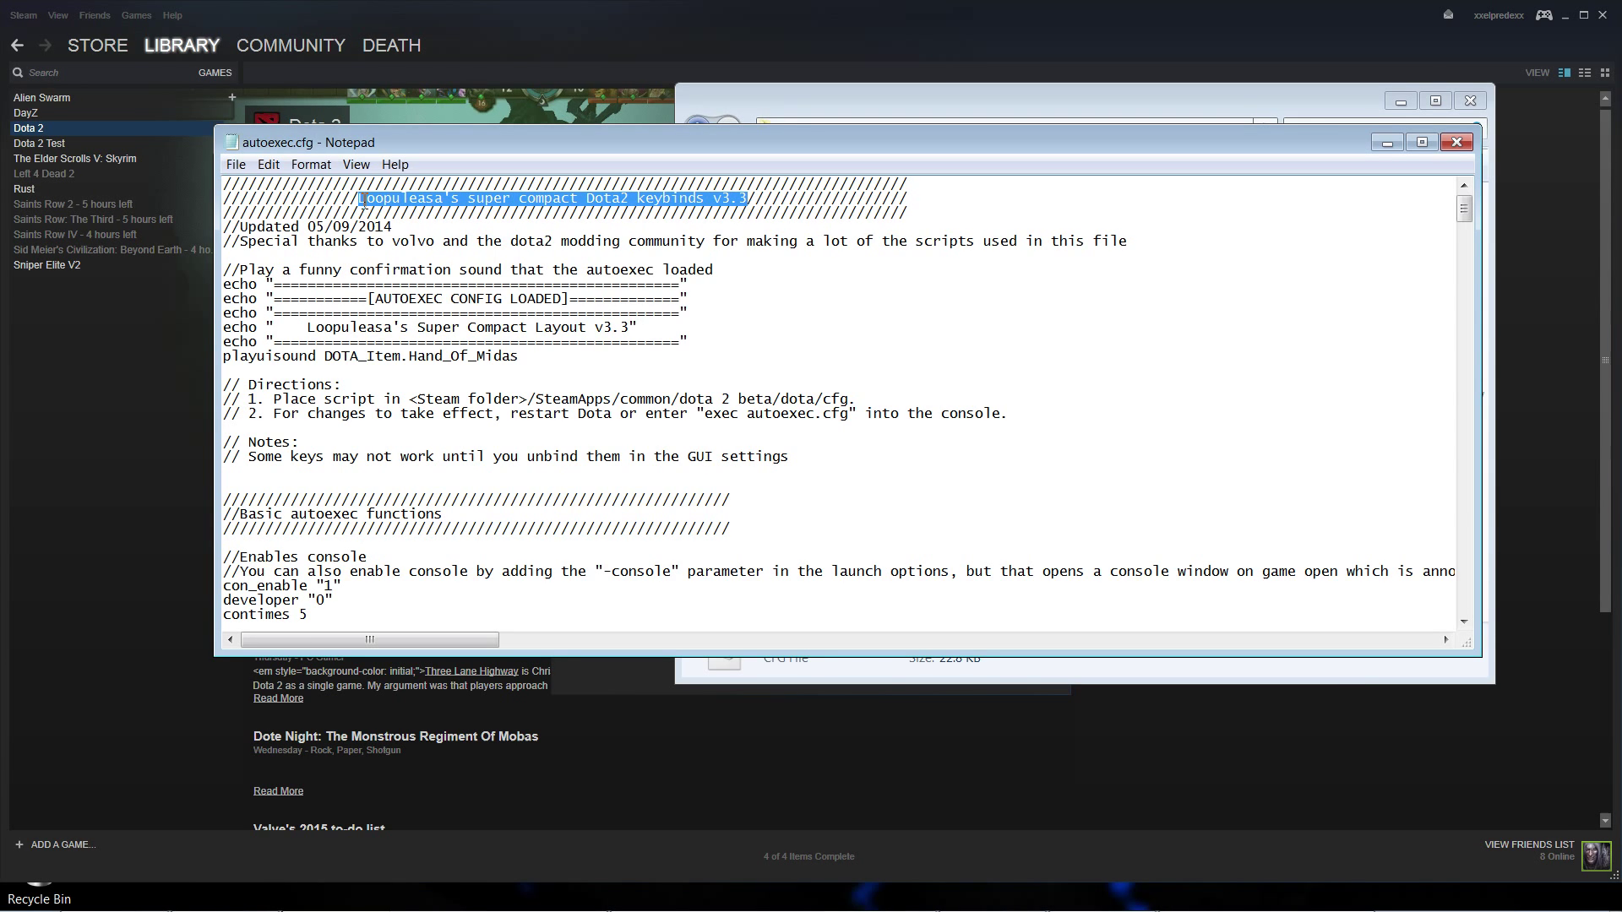
click(1457, 144)
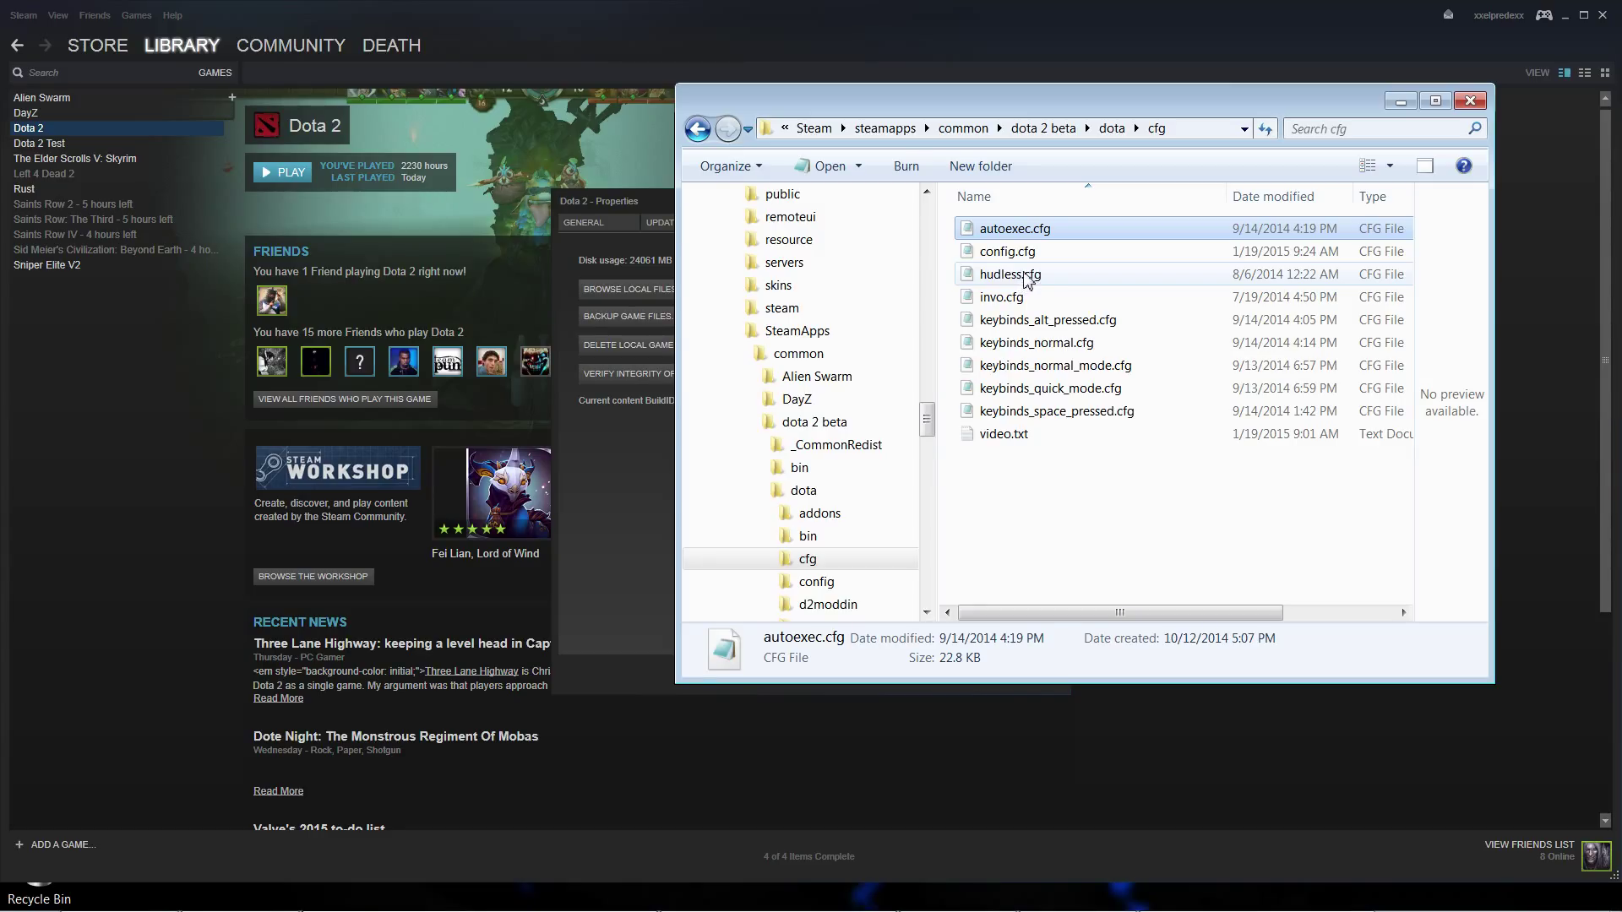
Step: Open invo.cfg, examine both blocks of dota_ability_execute key binds, and close the file
click(1015, 306)
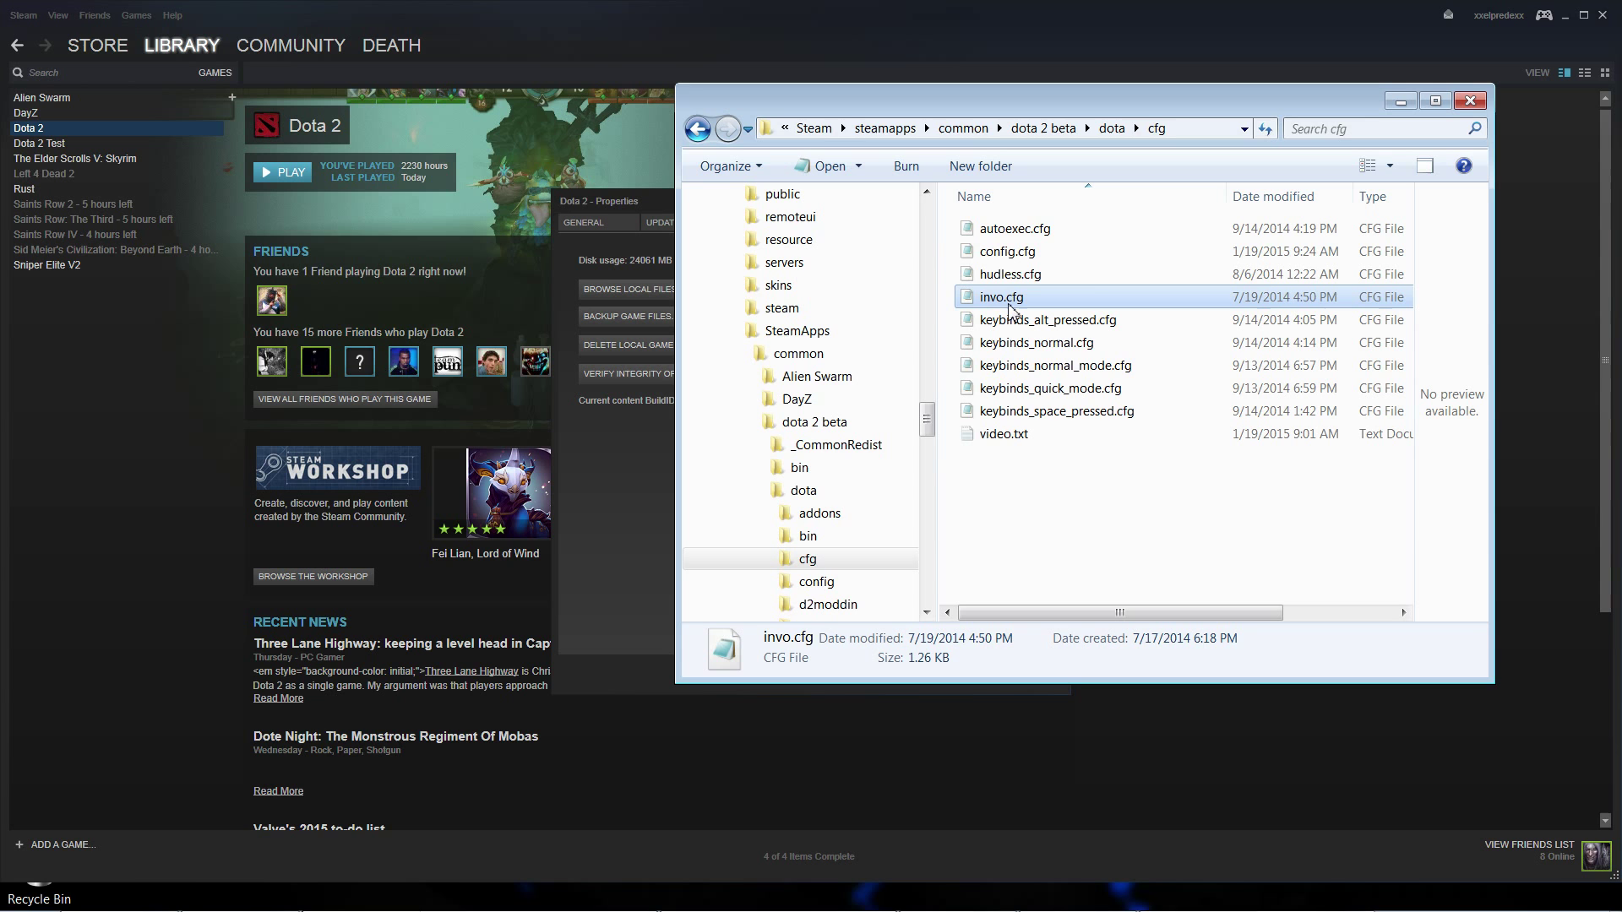
double_click(1012, 308)
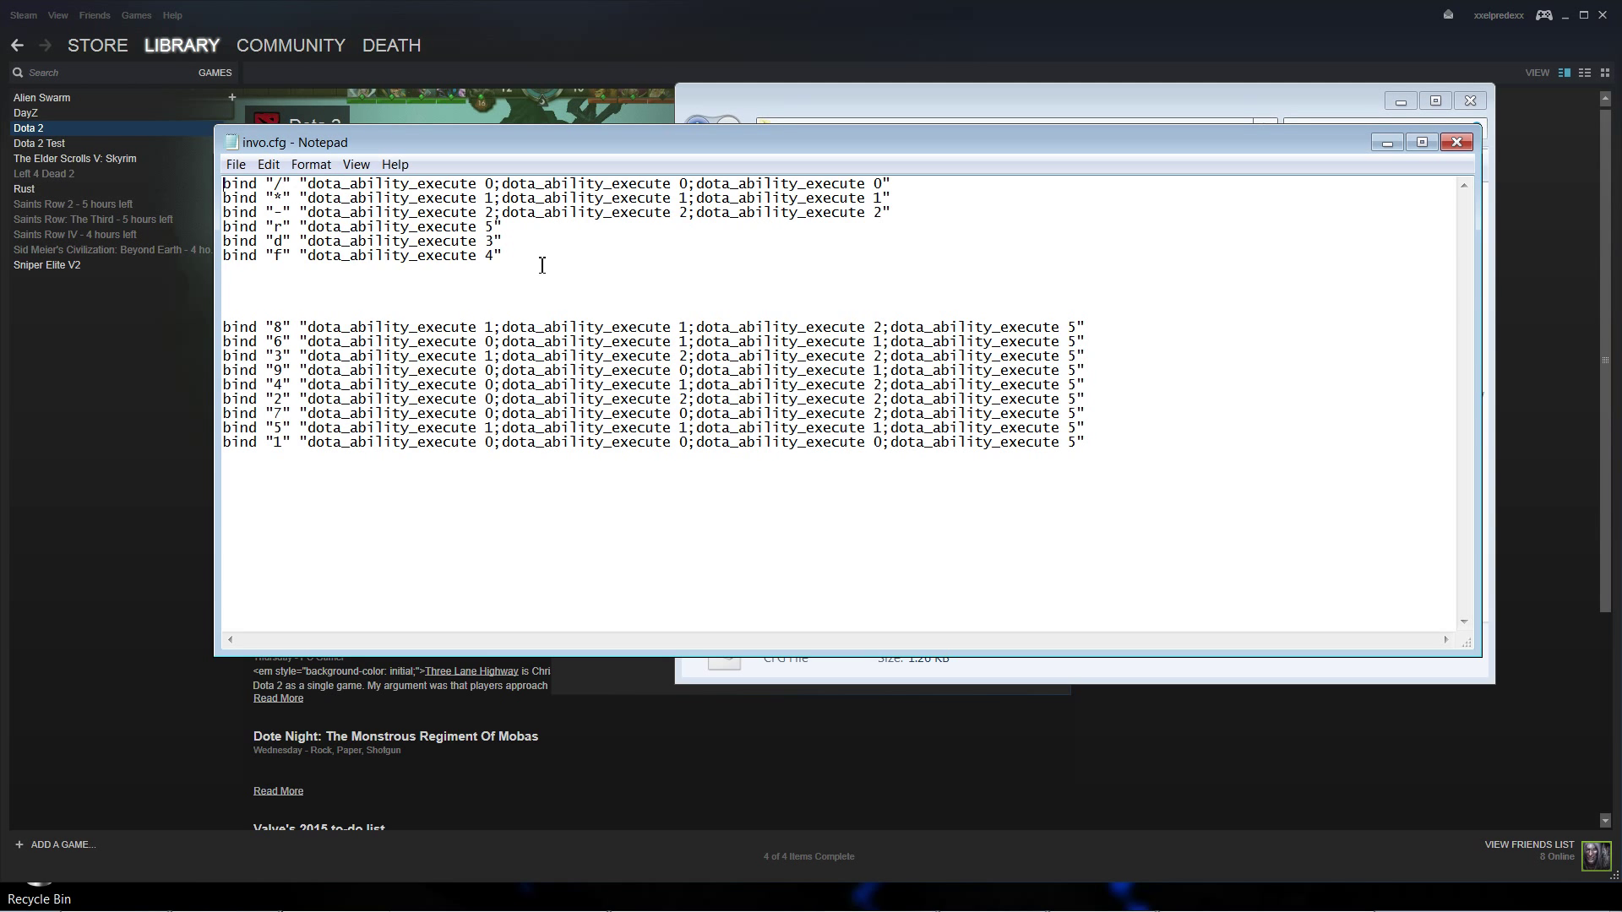
drag(539, 261, 162, 132)
click(583, 288)
drag(583, 288, 253, 179)
click(539, 267)
drag(521, 267, 206, 158)
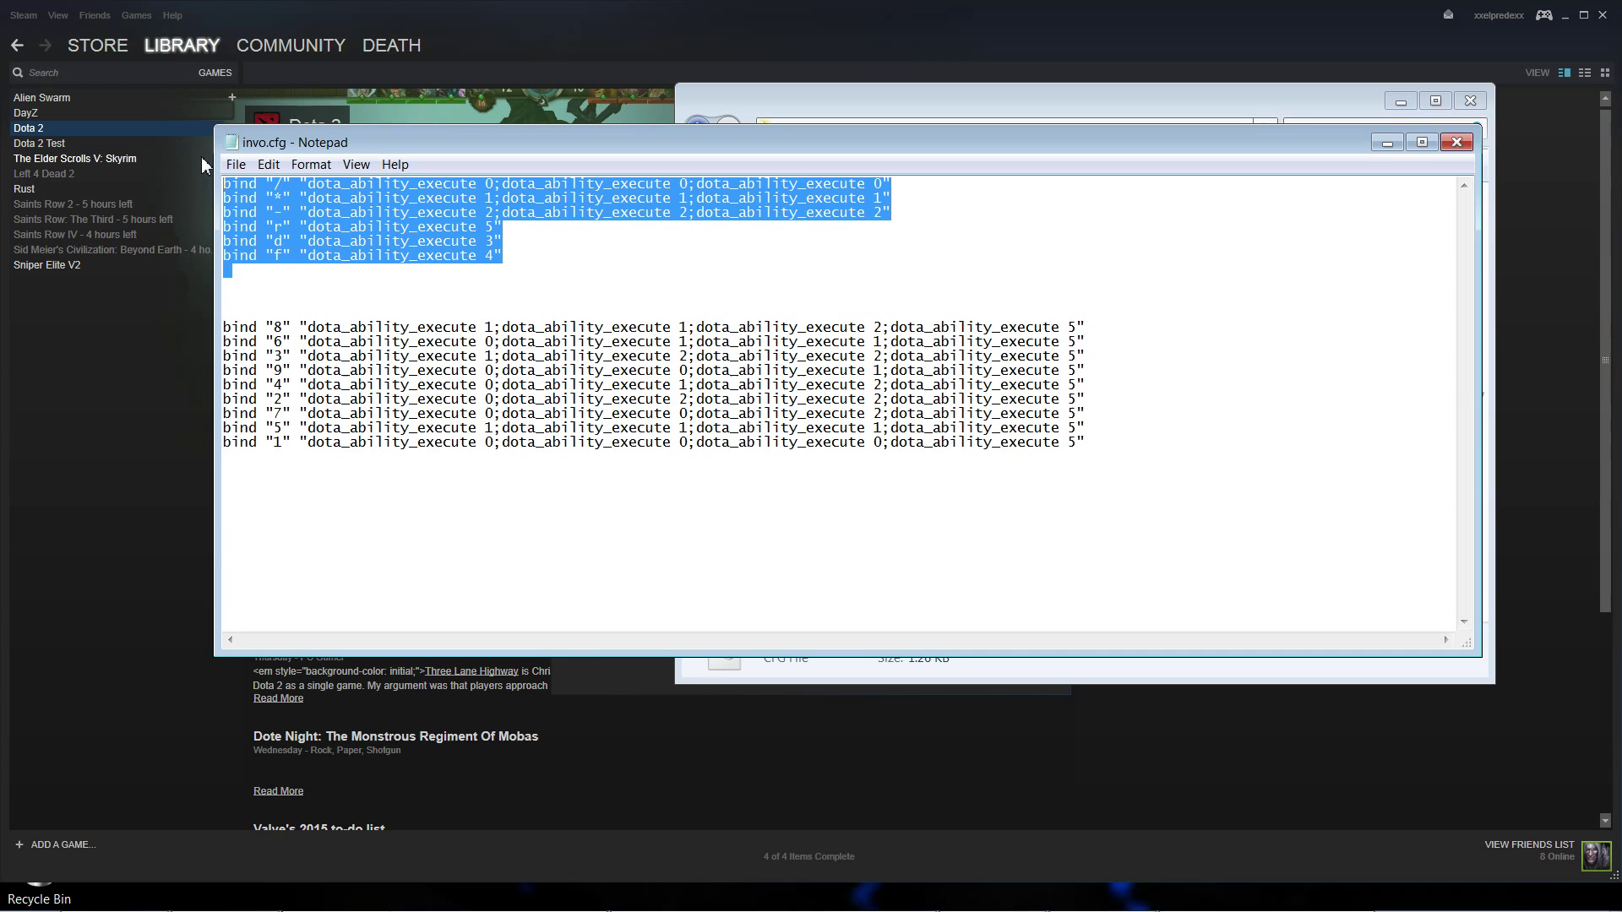
click(874, 507)
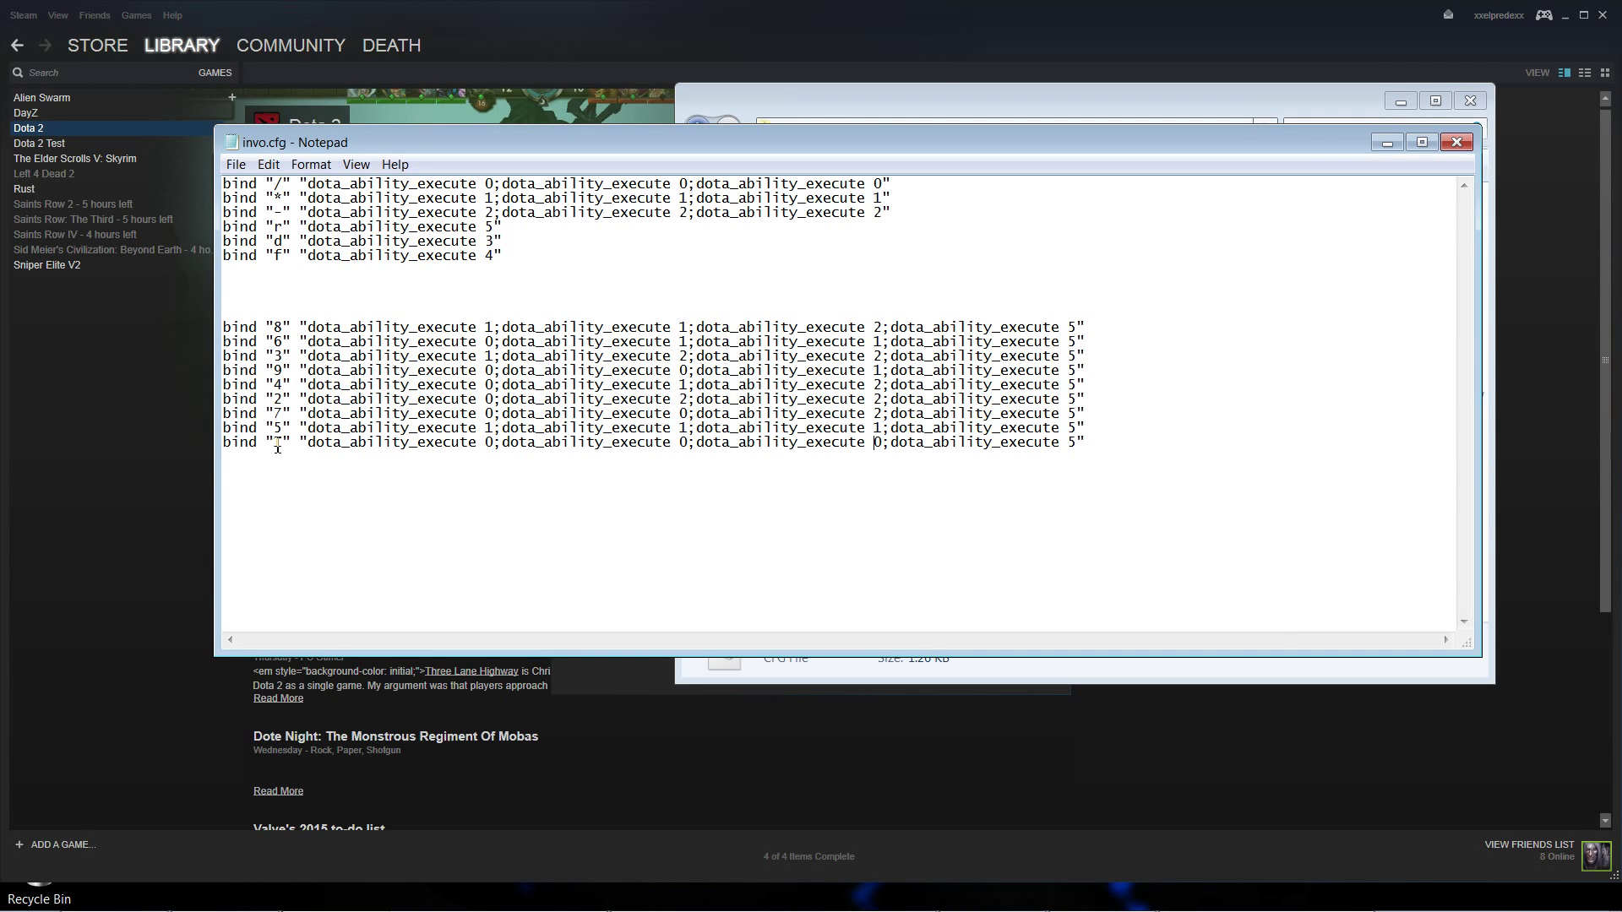
drag(277, 445, 453, 445)
click(477, 445)
click(1456, 146)
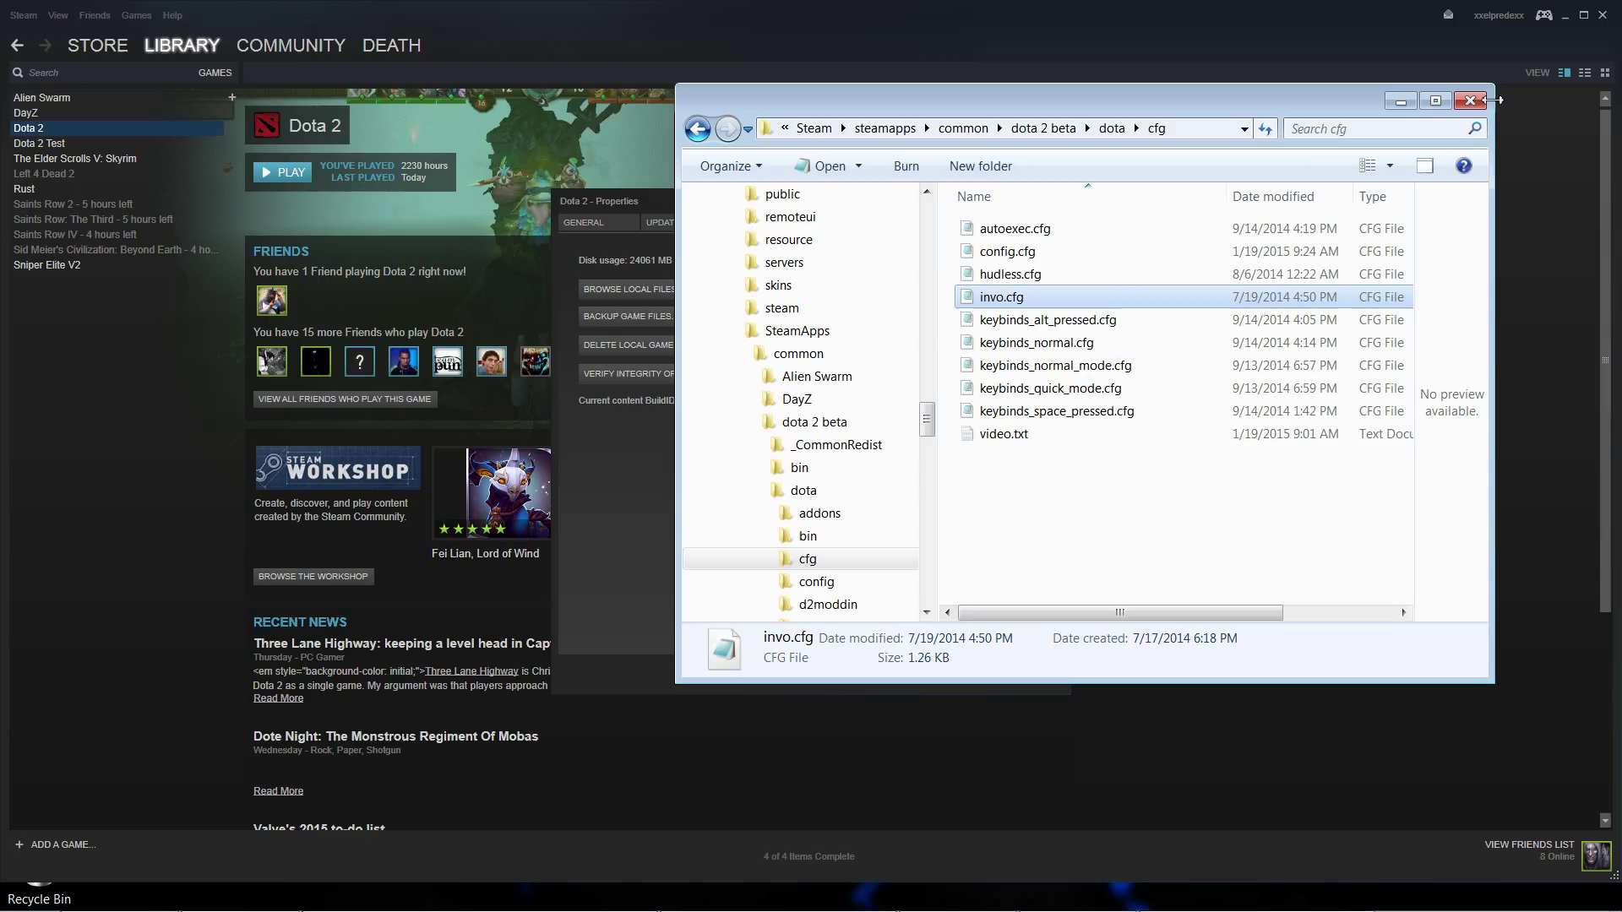
Step: Close the cfg folder window and the Dota 2 properties, and minimize Steam
click(1470, 102)
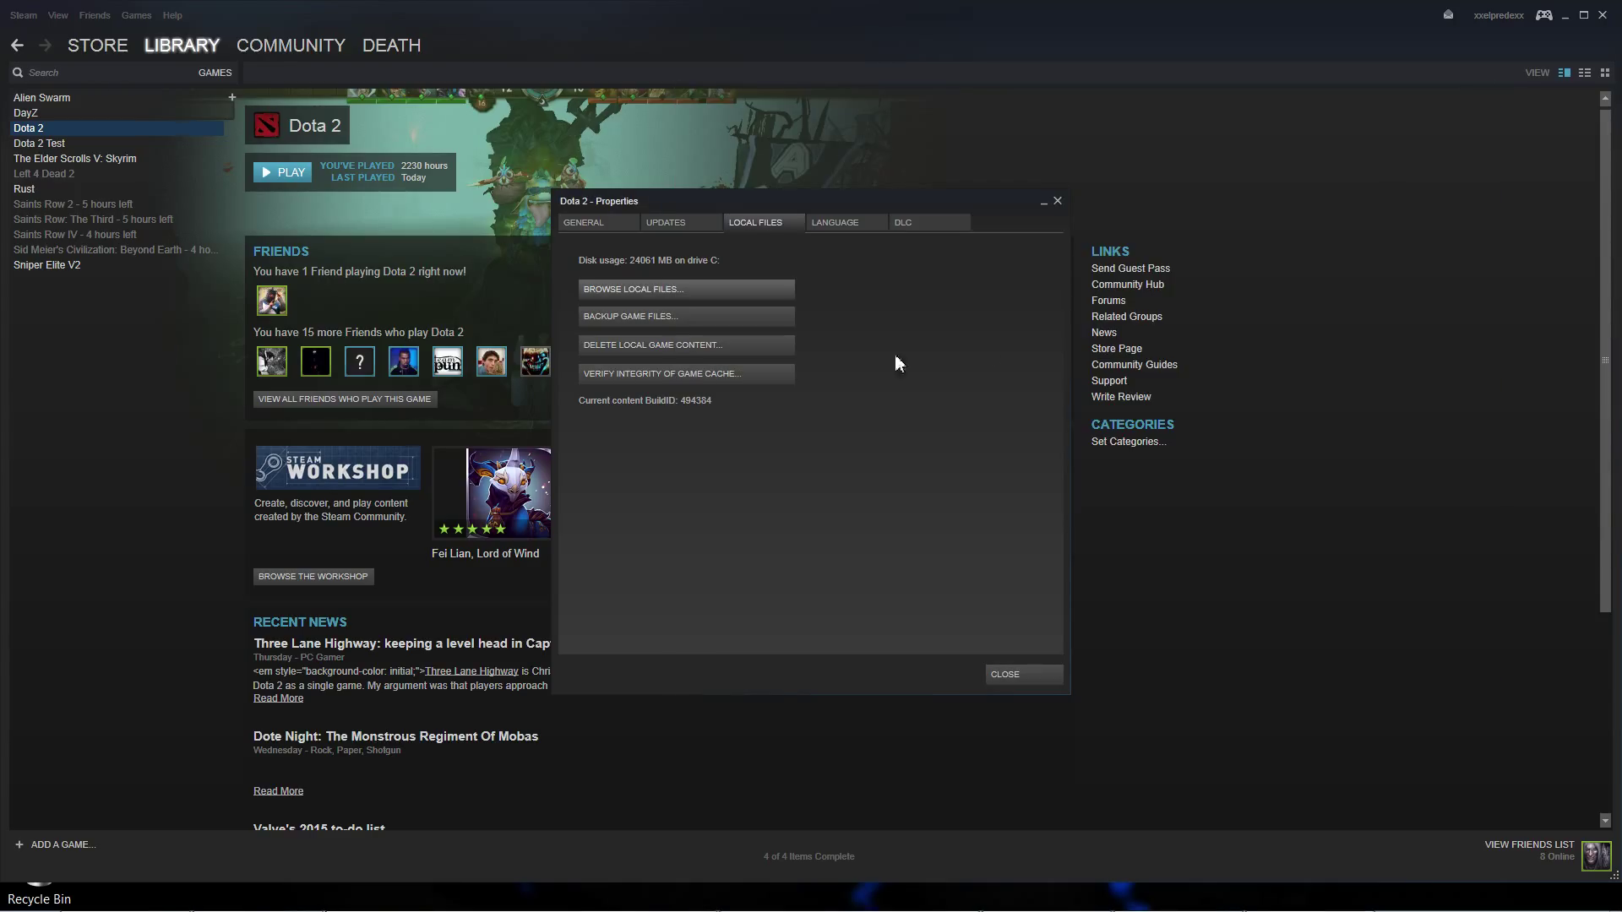
click(1034, 674)
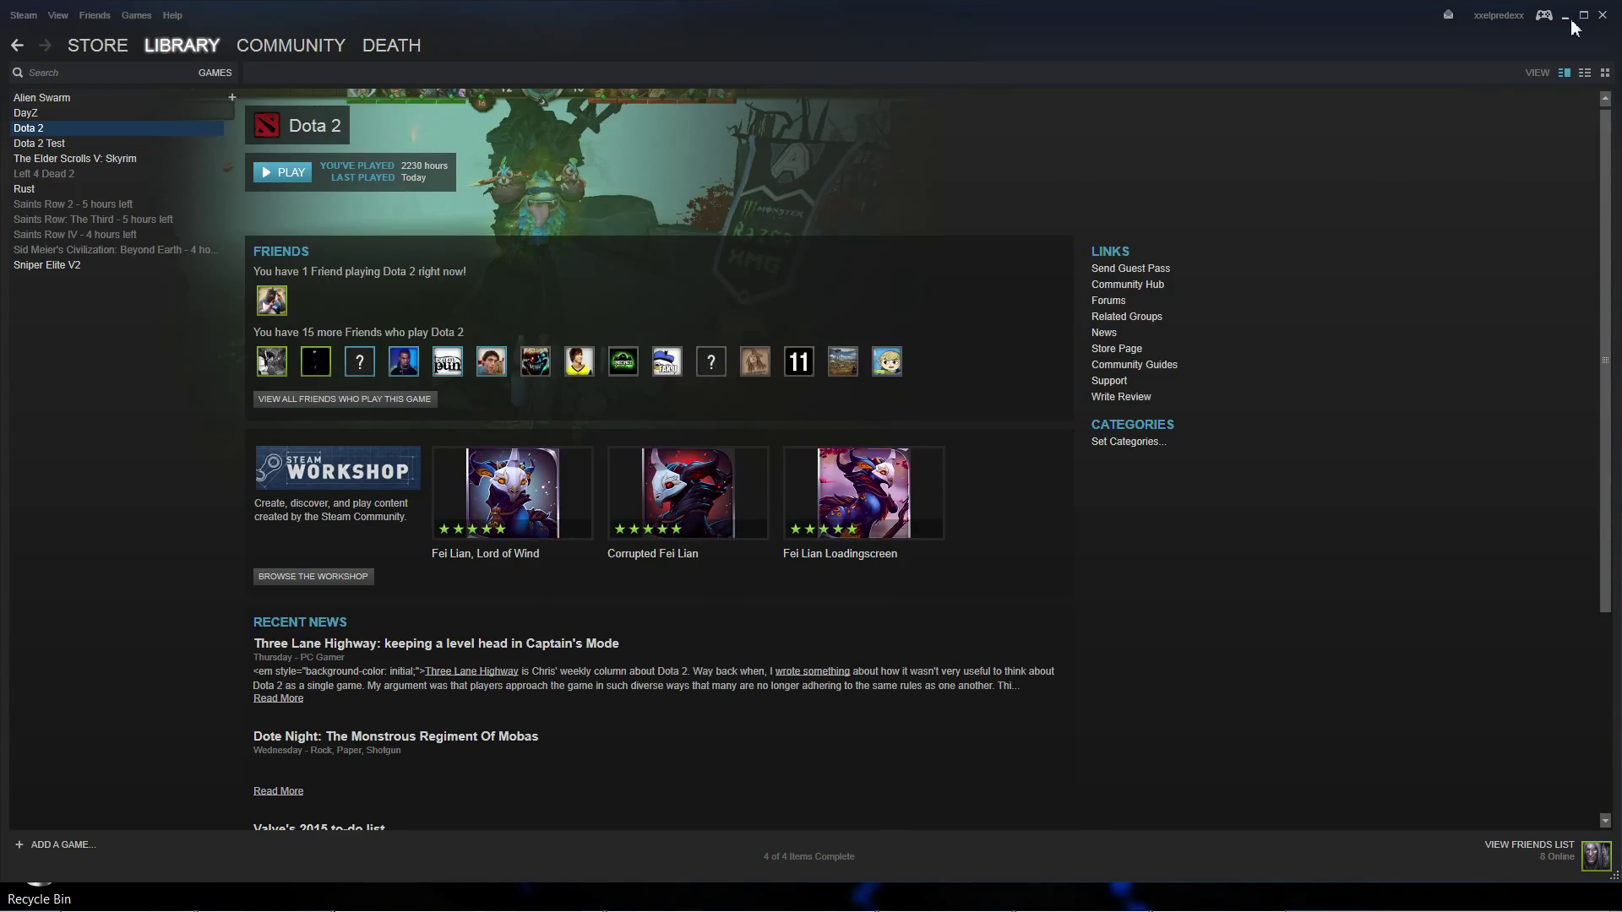
click(1567, 17)
Step: Switch to Dota 2, create a private online lobby, and open and confirm its lobby settings
mouse_move(870, 911)
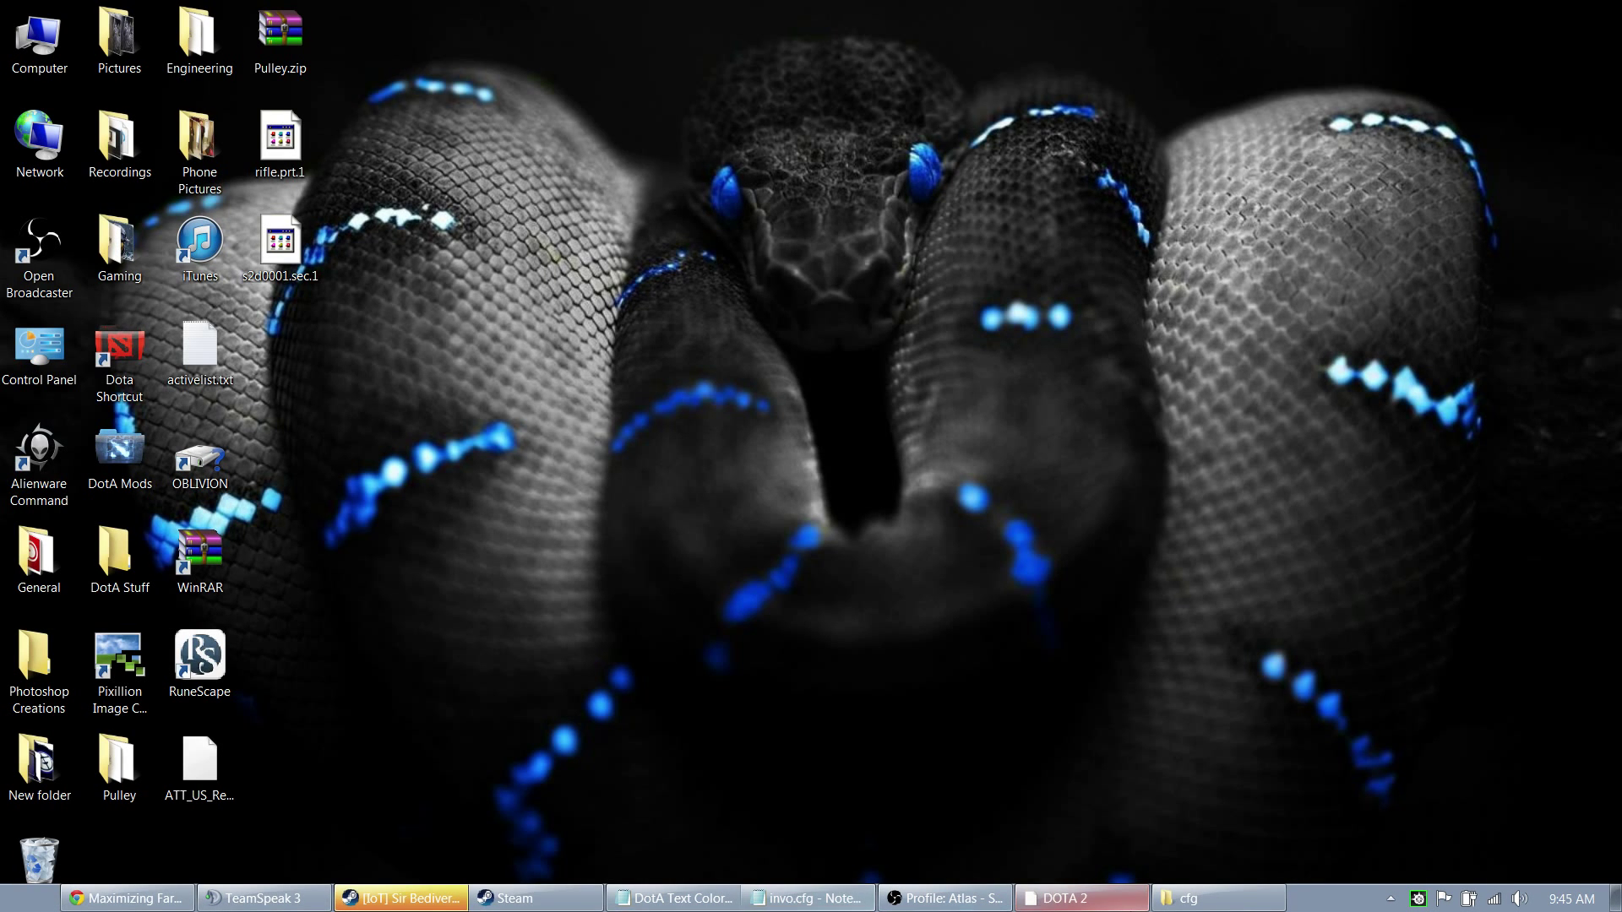
click(919, 905)
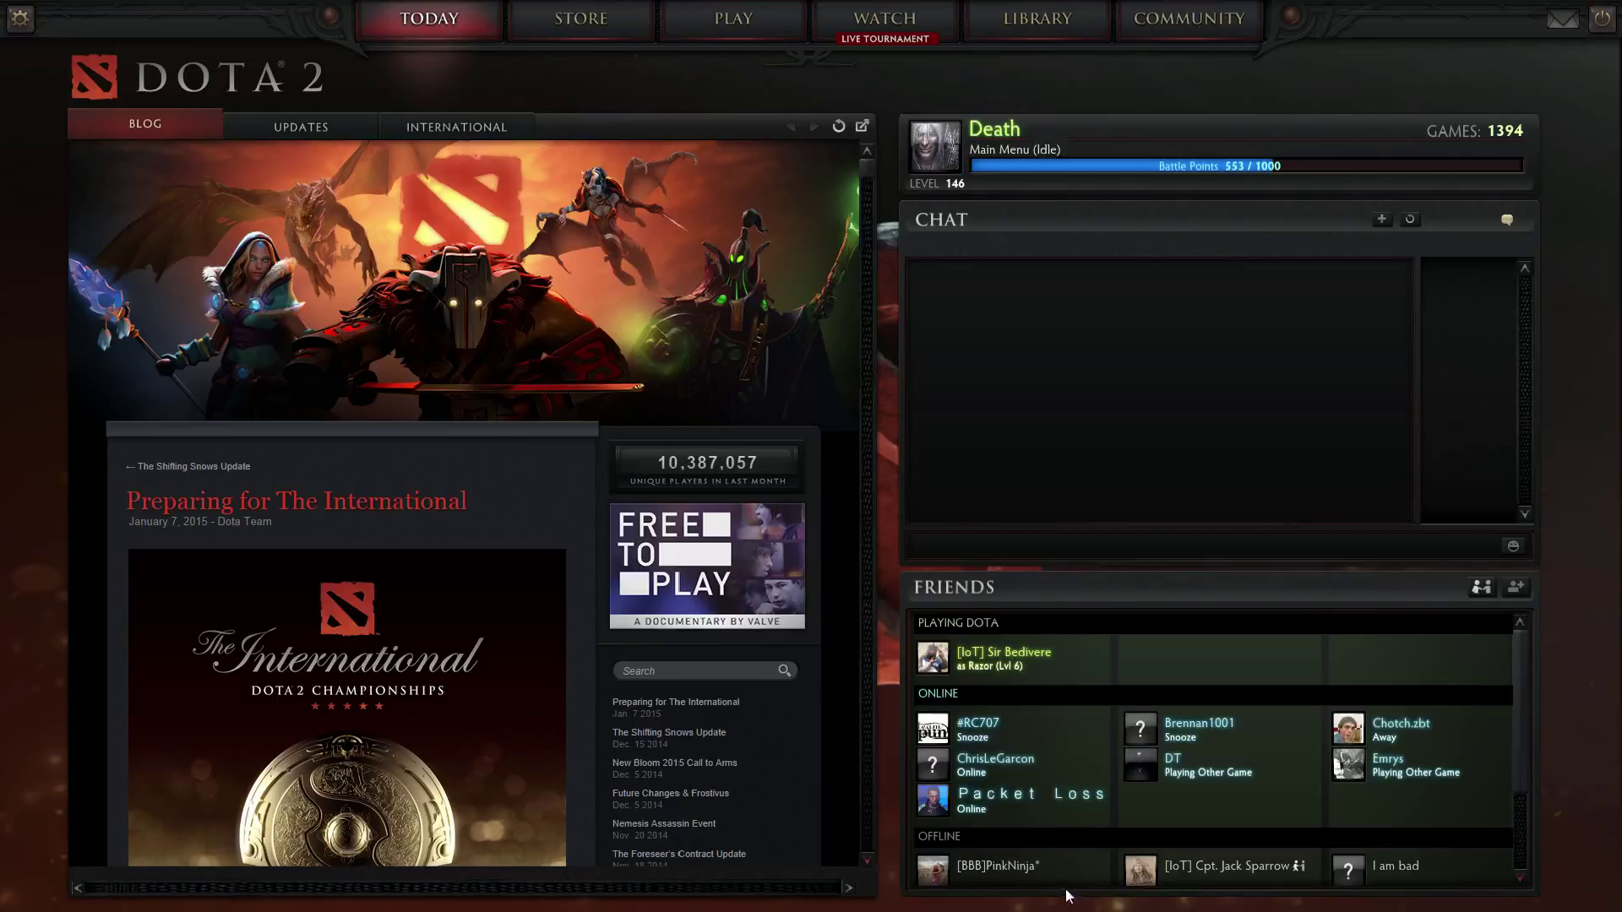
click(789, 39)
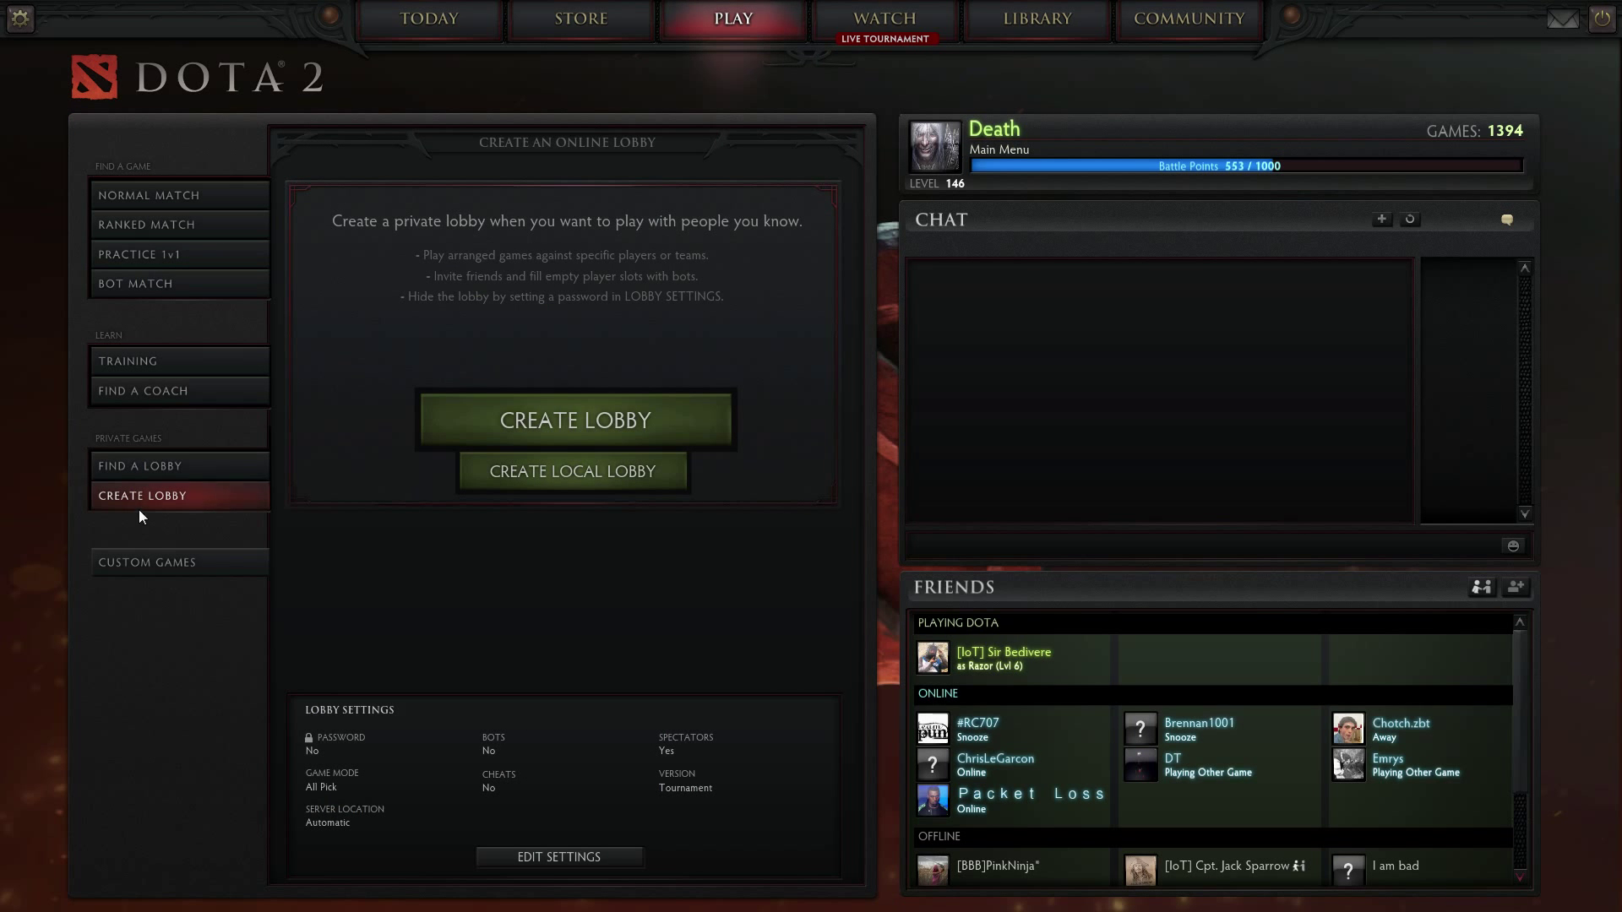
click(591, 424)
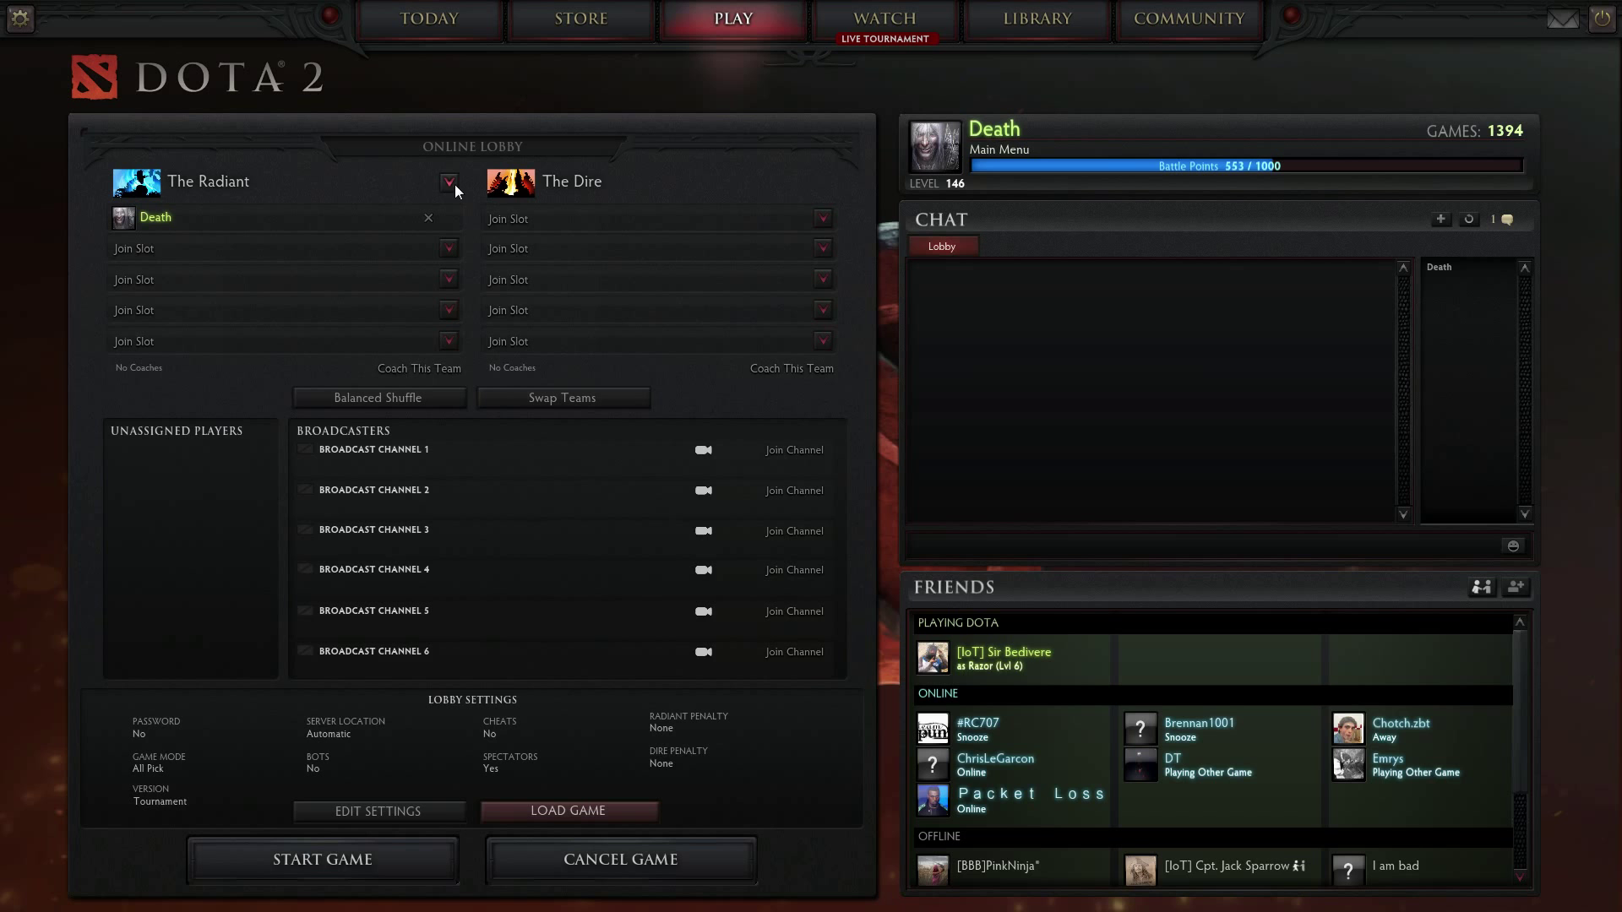
click(399, 809)
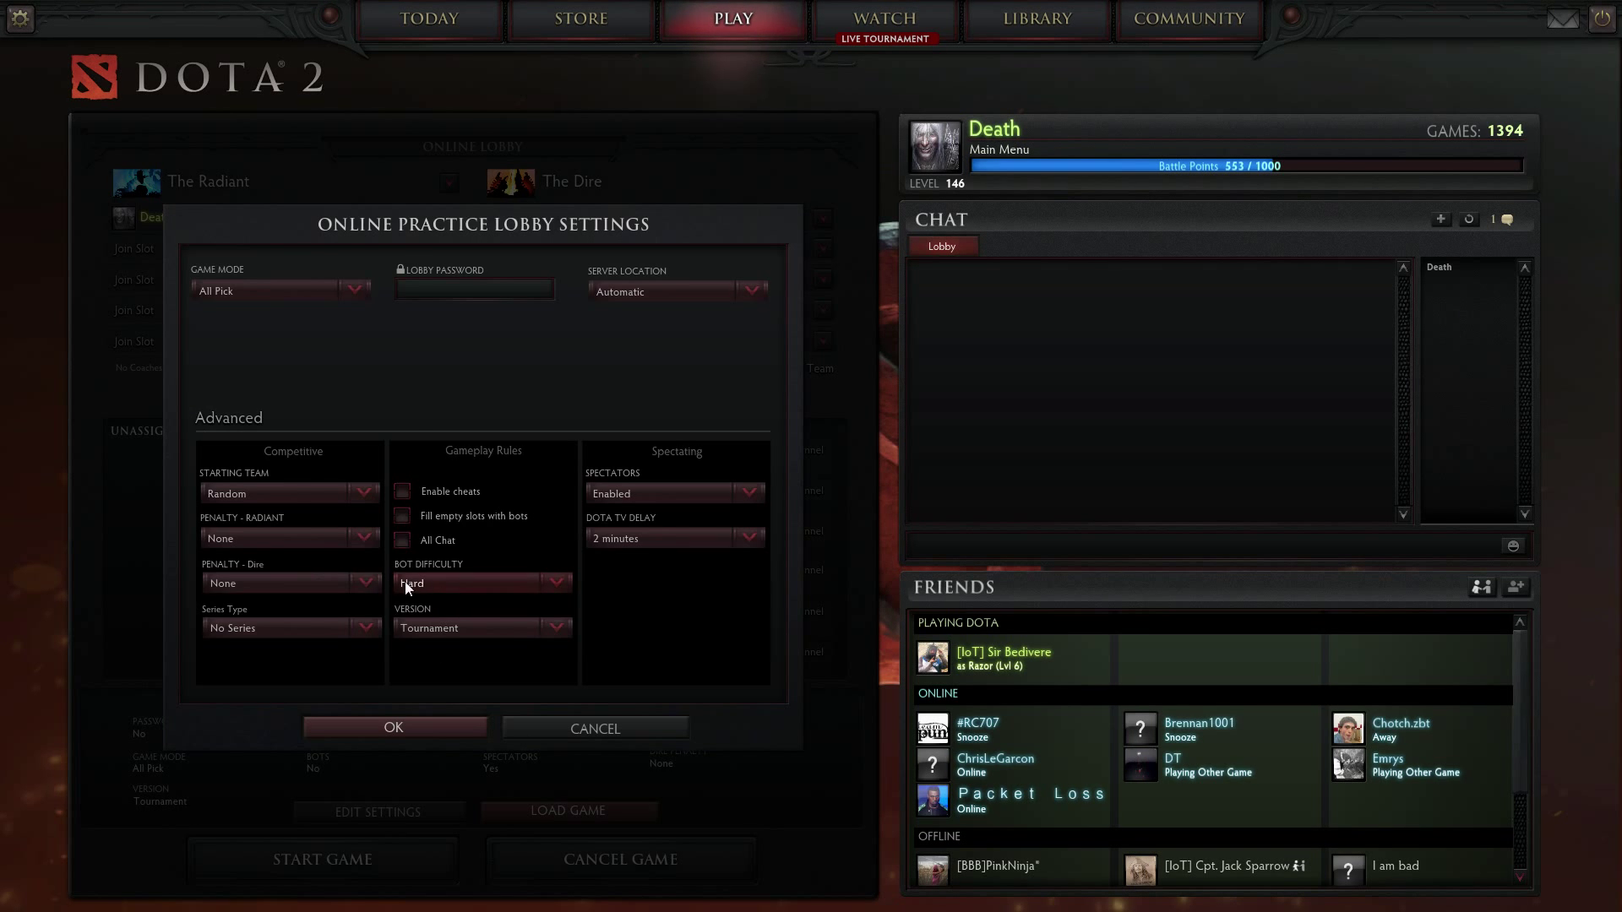
click(437, 736)
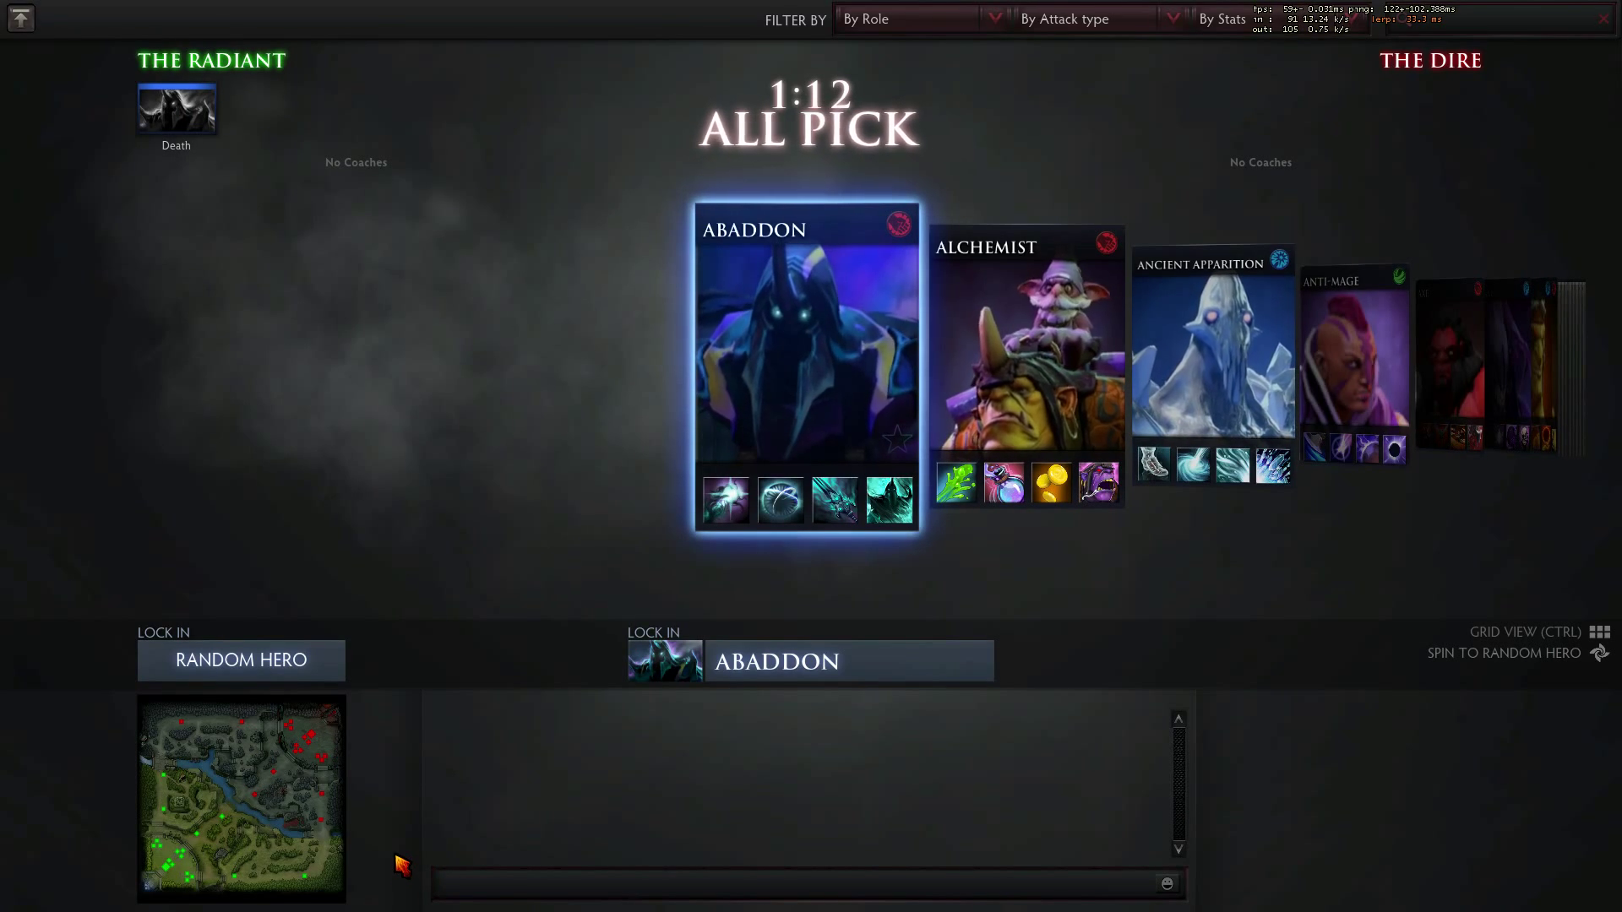
Step: Show the heroes in grid view, lock in Invoker and enter battle with him
key(ctrl)
click(1136, 544)
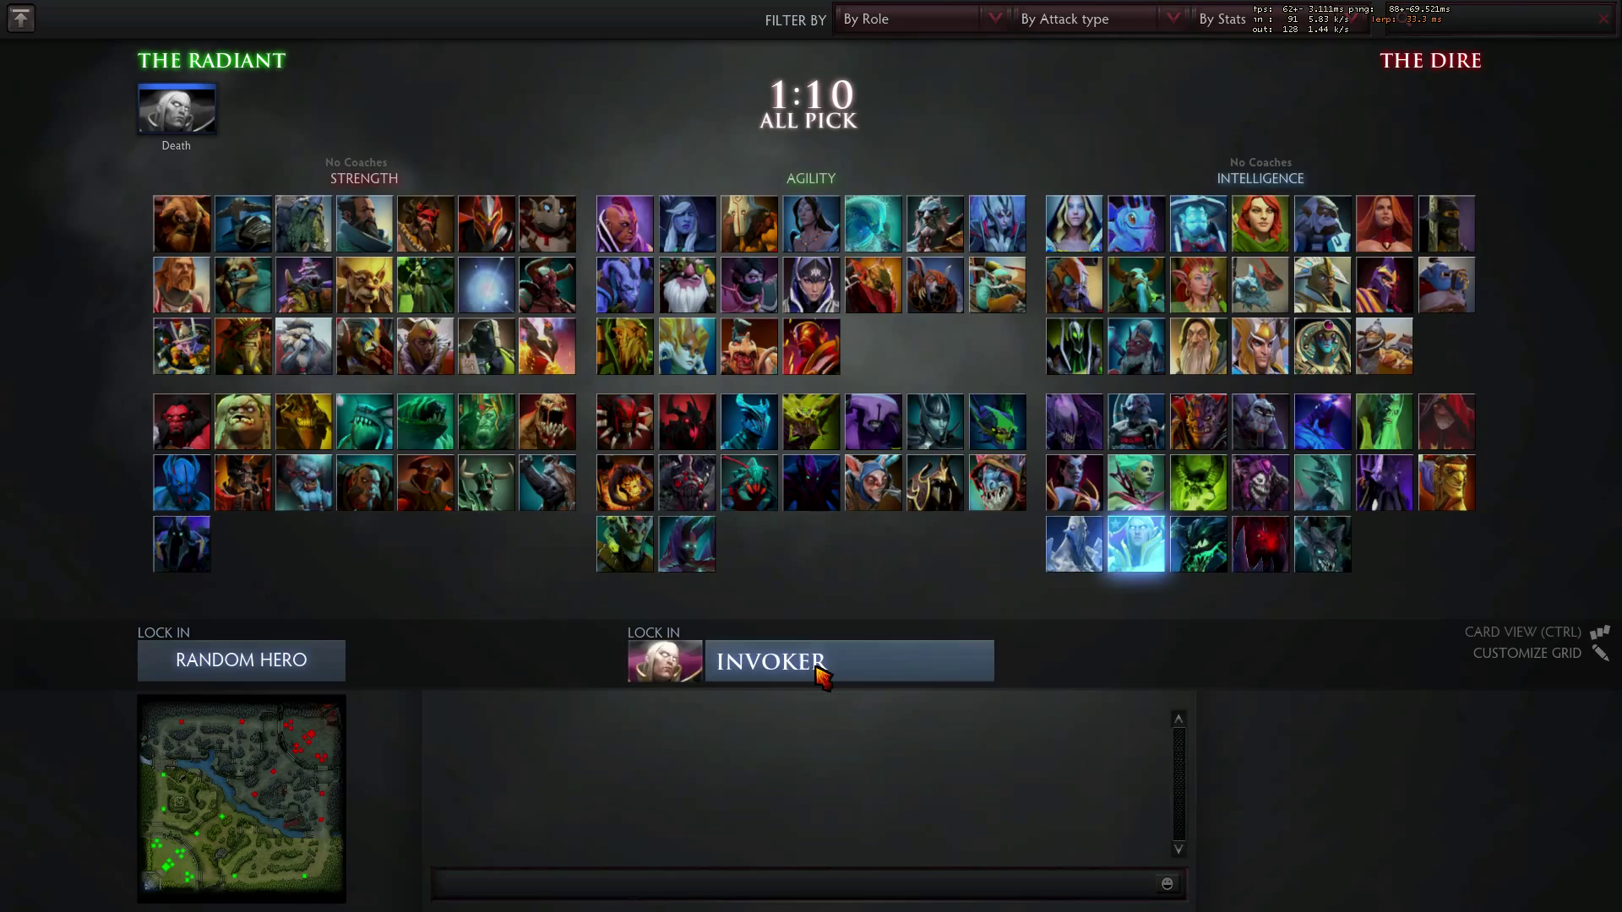
click(817, 666)
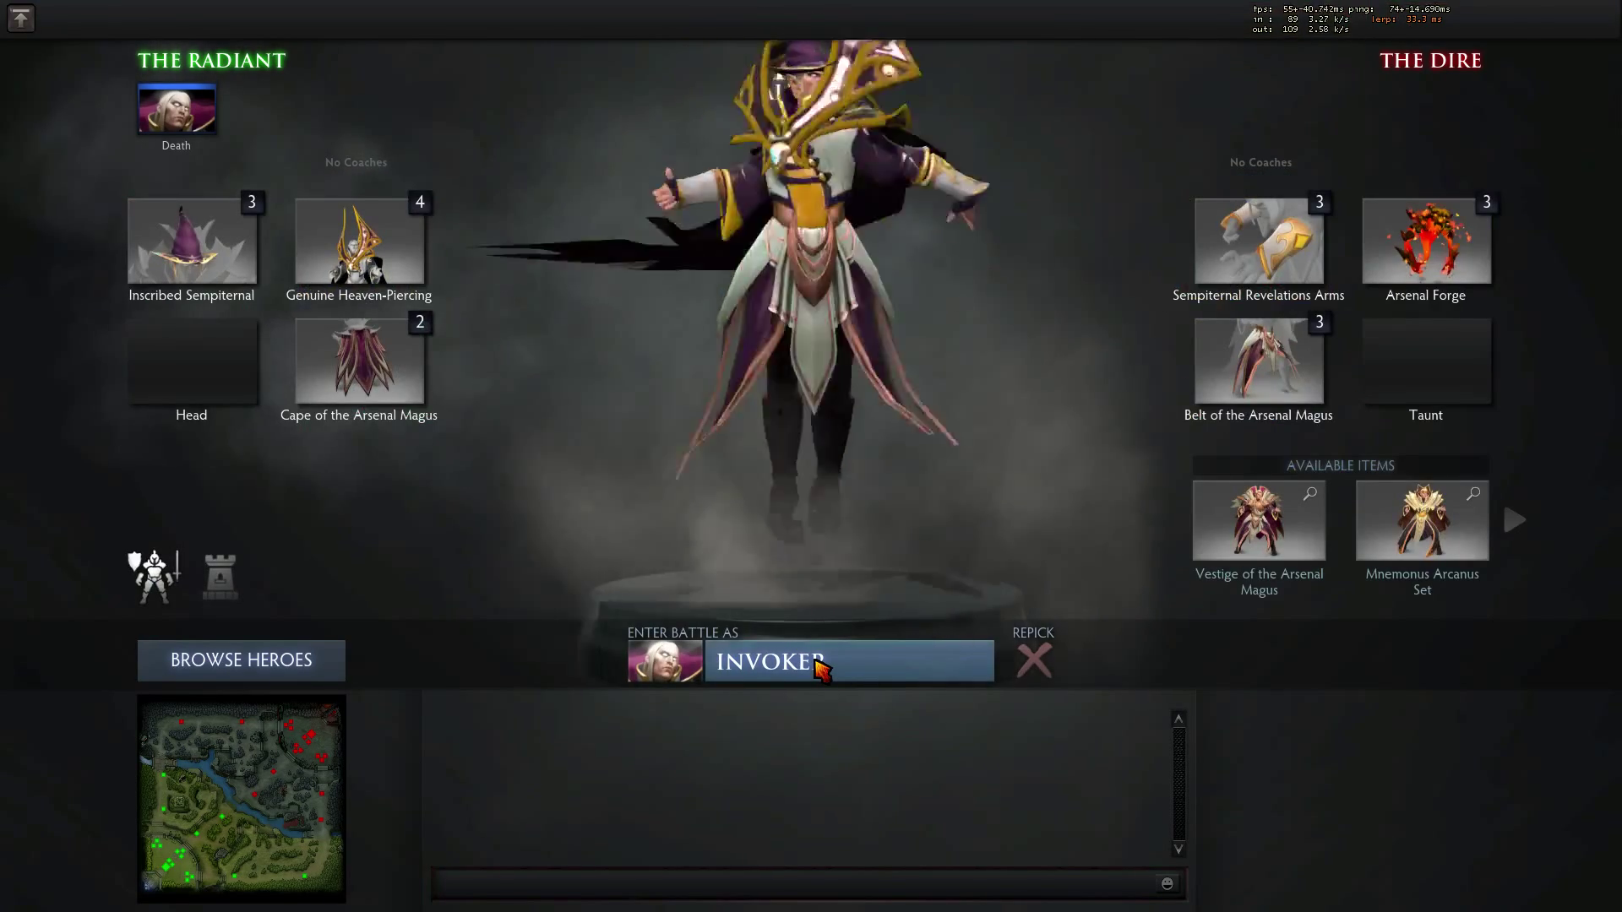
click(790, 663)
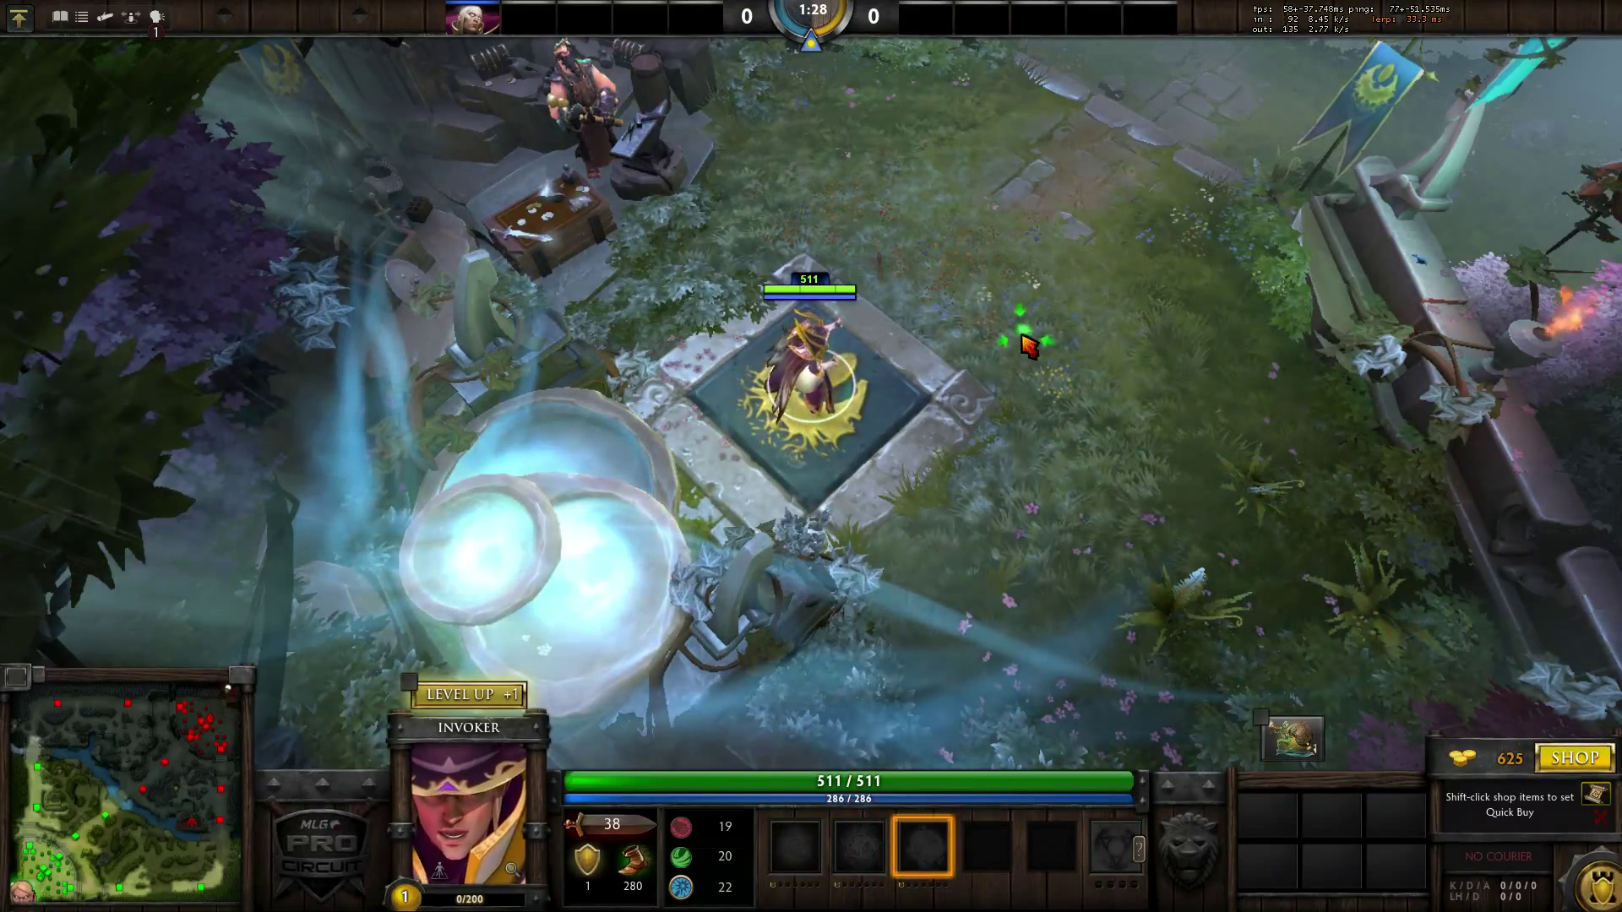
Step: Send the cheat commands -lvlup 25 and -wtf in the team chat
key(Return)
text(-lvlup )
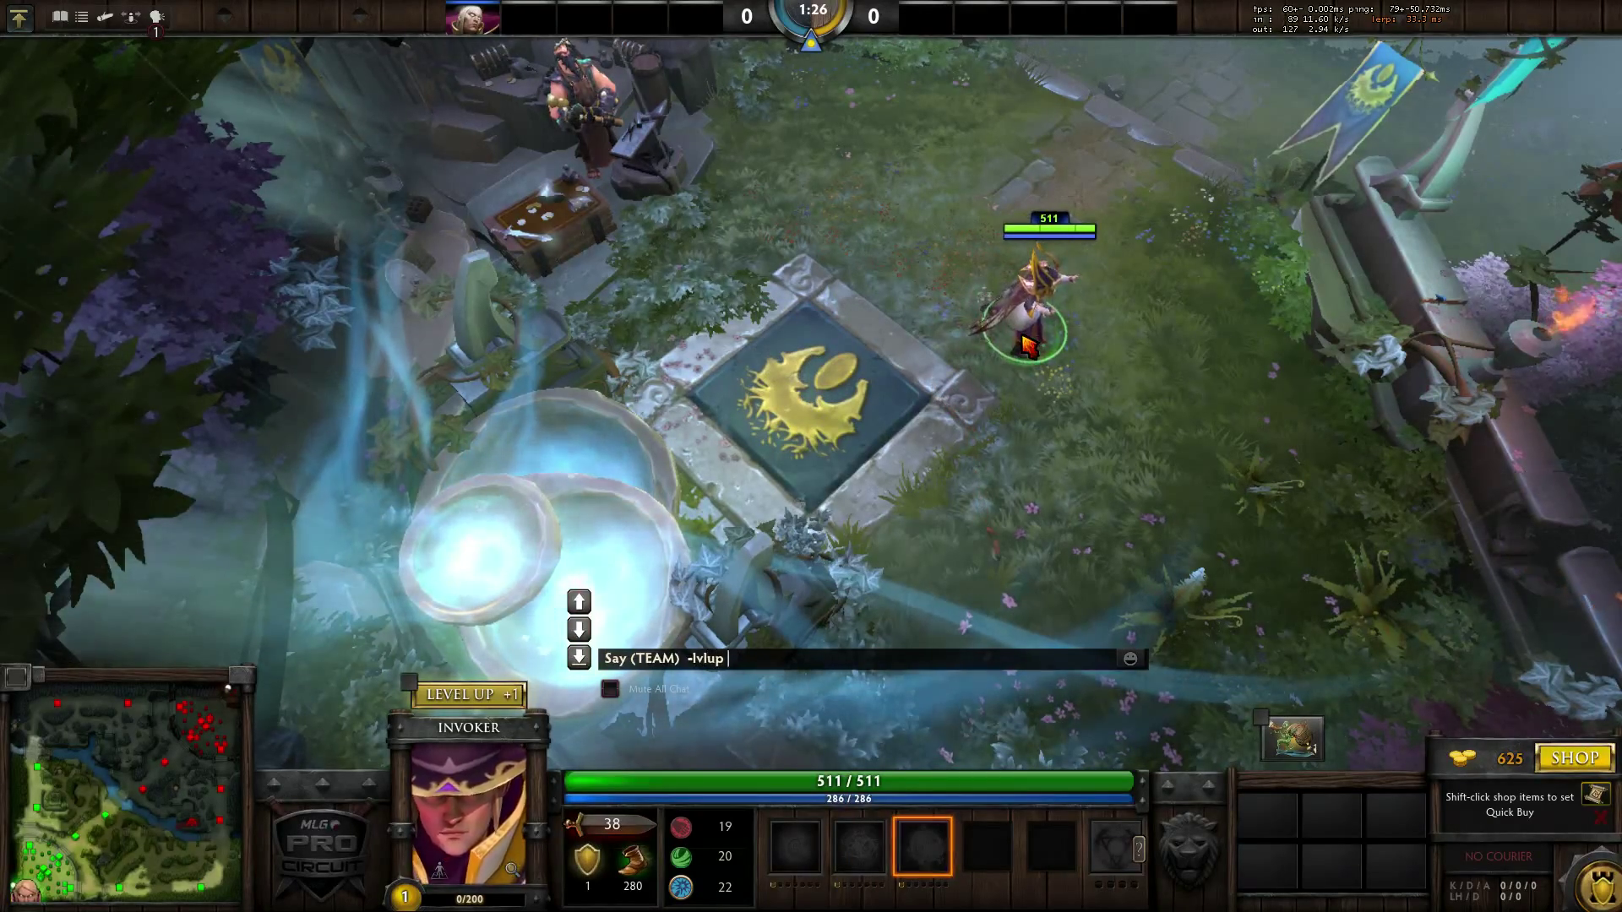
text(25)
key(Return)
key(Return)
text(-)
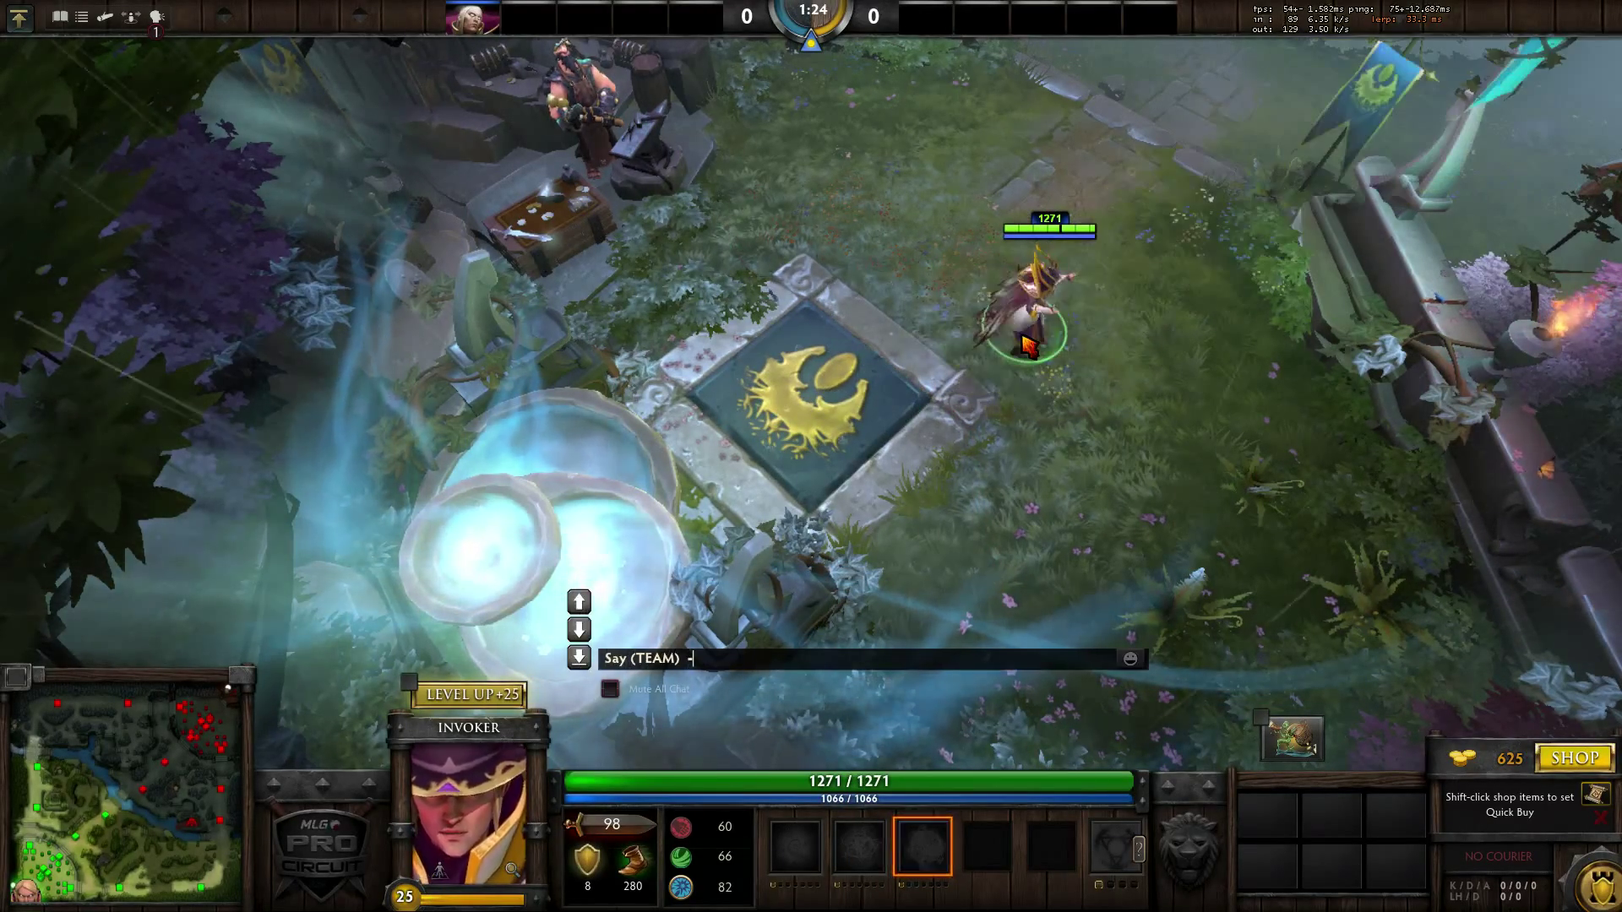
text(wtf)
key(Return)
Step: Spend Invoker's ability points to bring Quas, Wex, Exort and Invoke to maximum level
key(o)
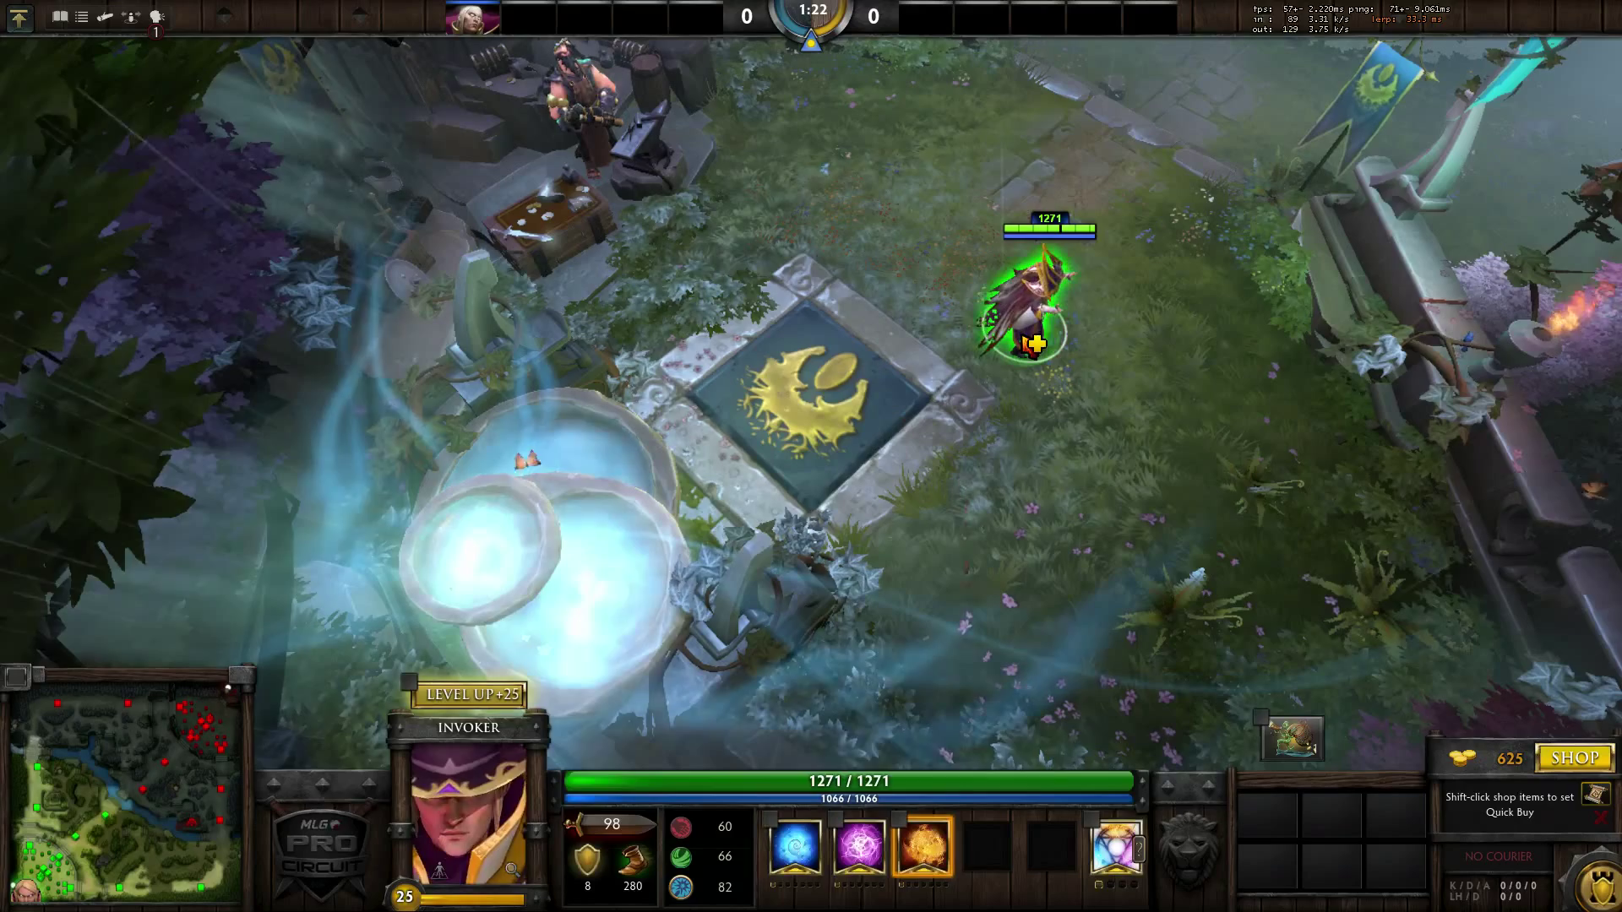
key(q)
key(w)
key(e)
key(r)
key(q)
key(w)
key(e)
key(r)
key(q)
key(w)
key(e)
key(r)
key(q)
key(w)
key(e)
key(r)
key(q)
key(w)
key(e)
key(q)
key(w)
key(e)
key(q)
key(e)
key(e)
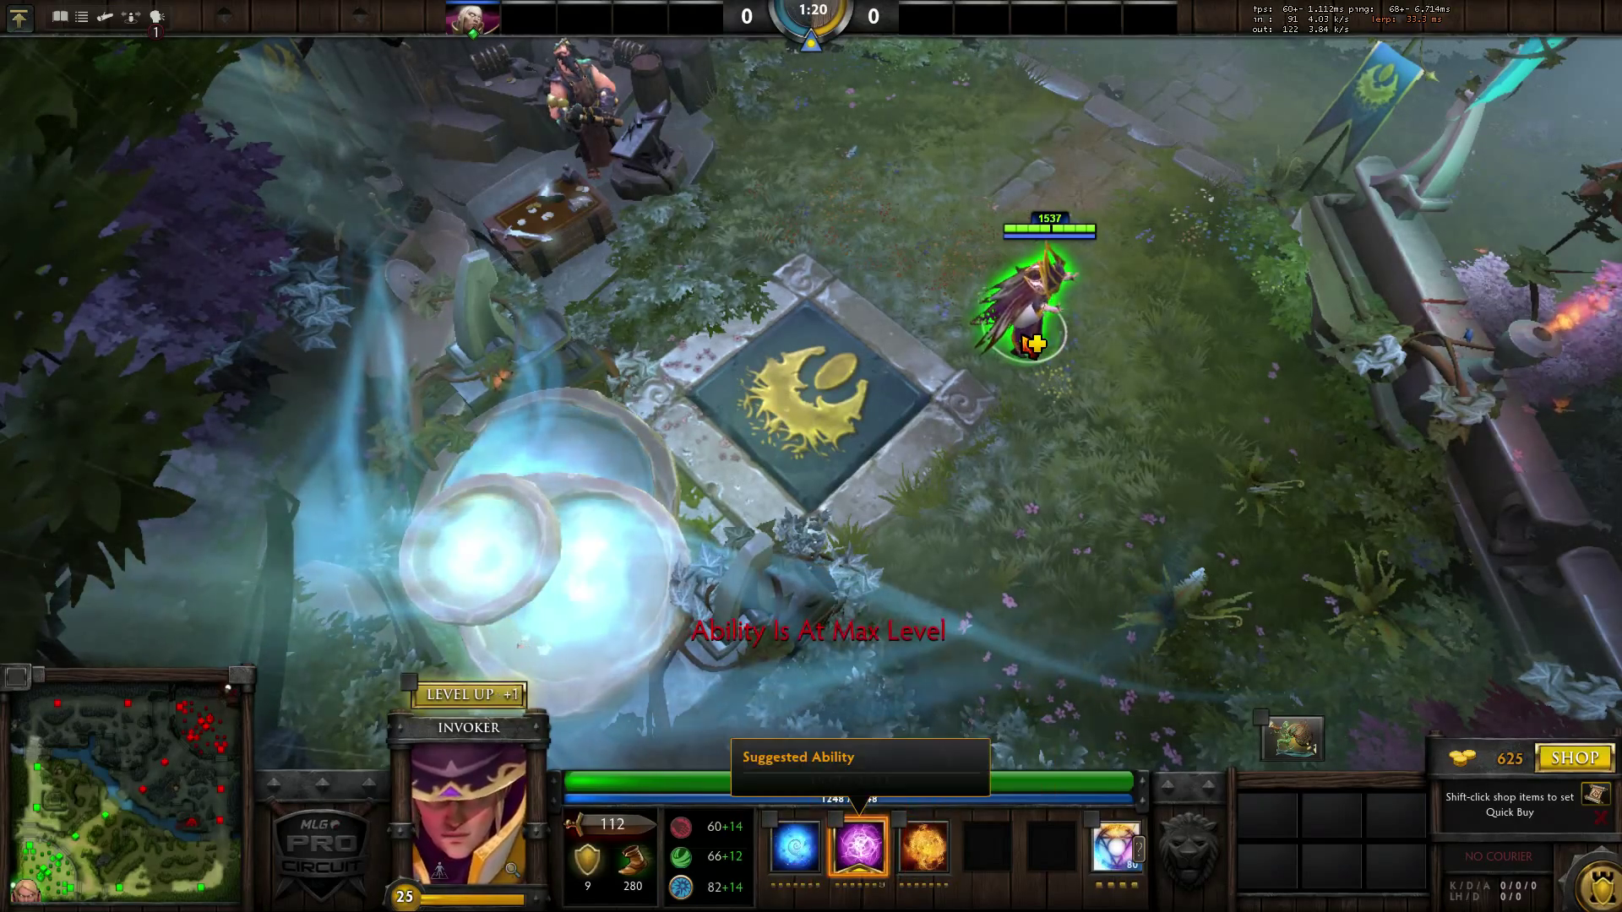
key(w)
Step: Run exec invo.cfg in the developer console and return to the match
mouse_move(1613, 331)
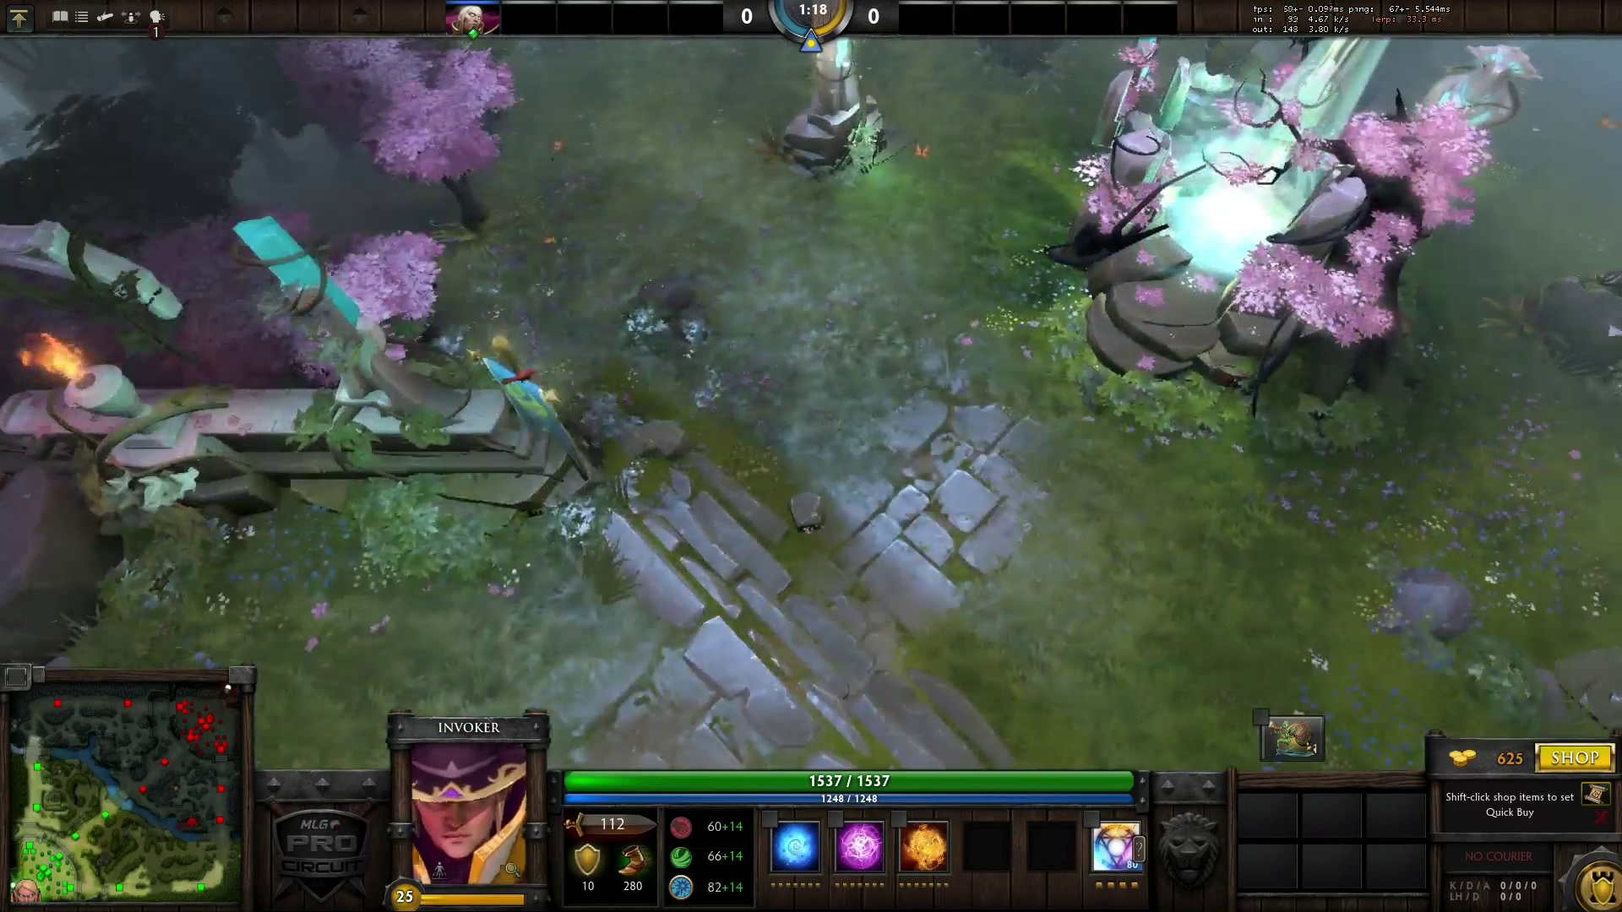
key(F1)
key(F1)
key(backslash)
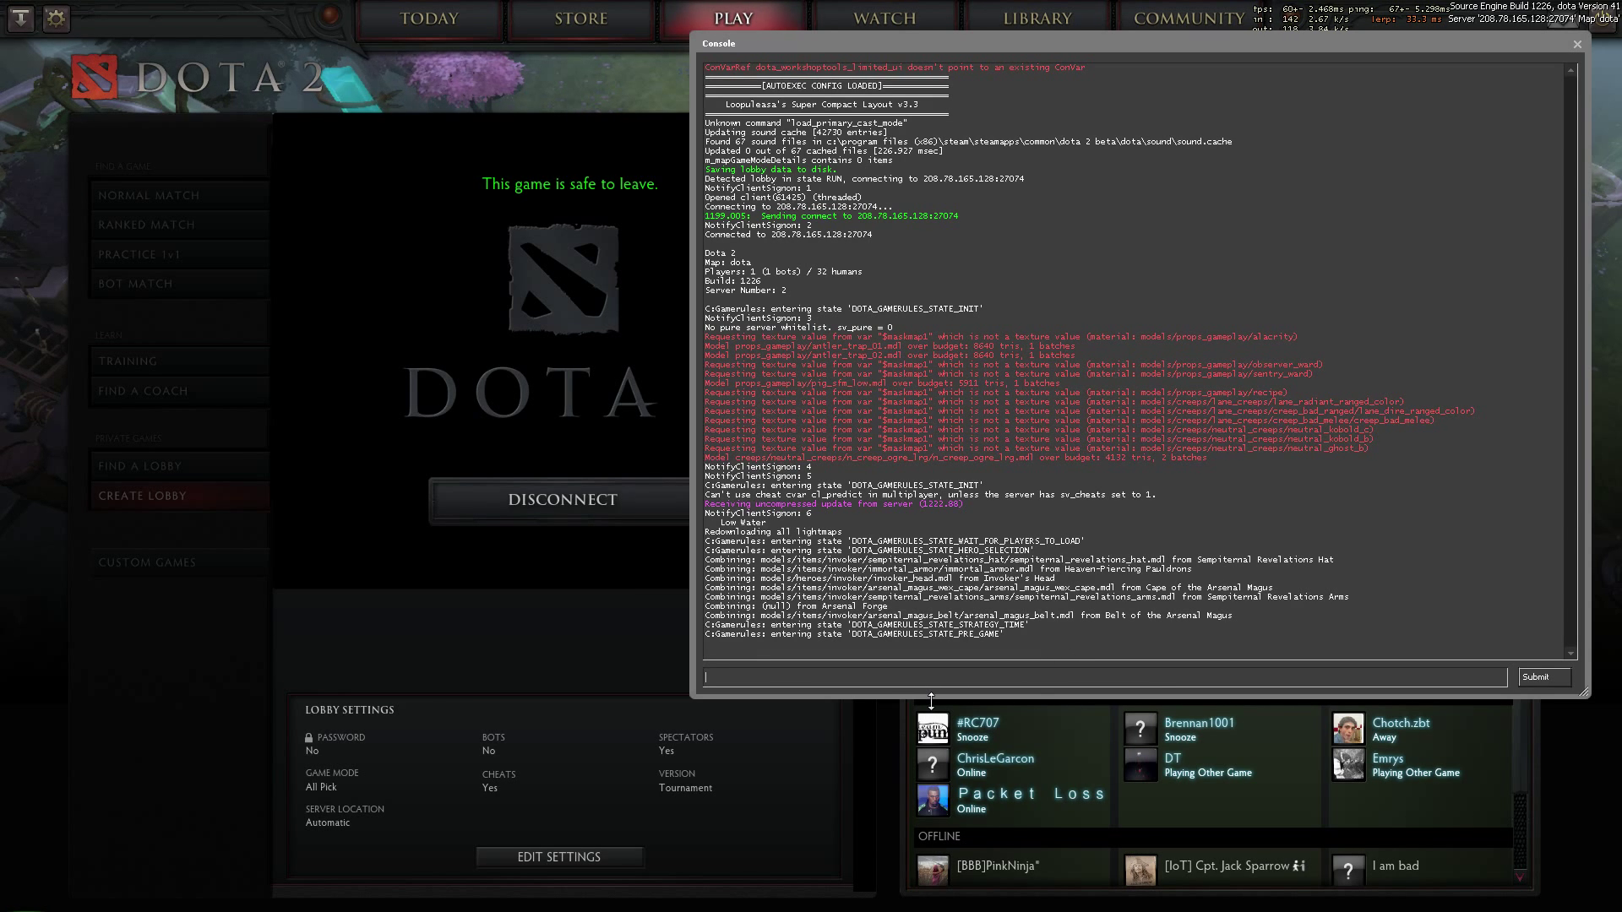
text(exec)
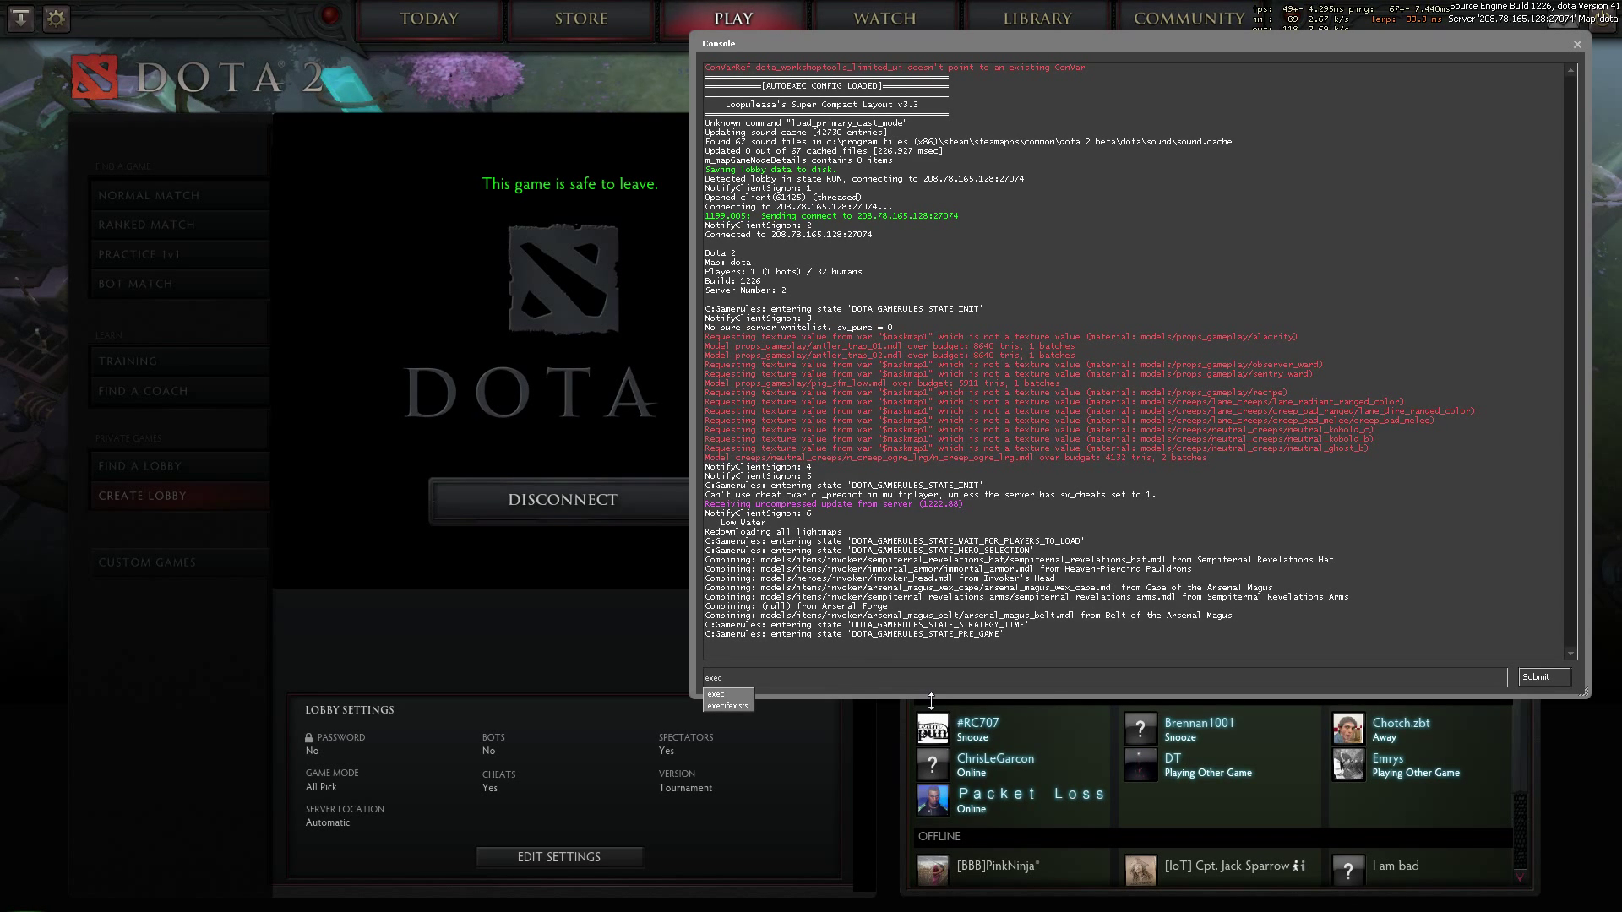
text( invo.cfg)
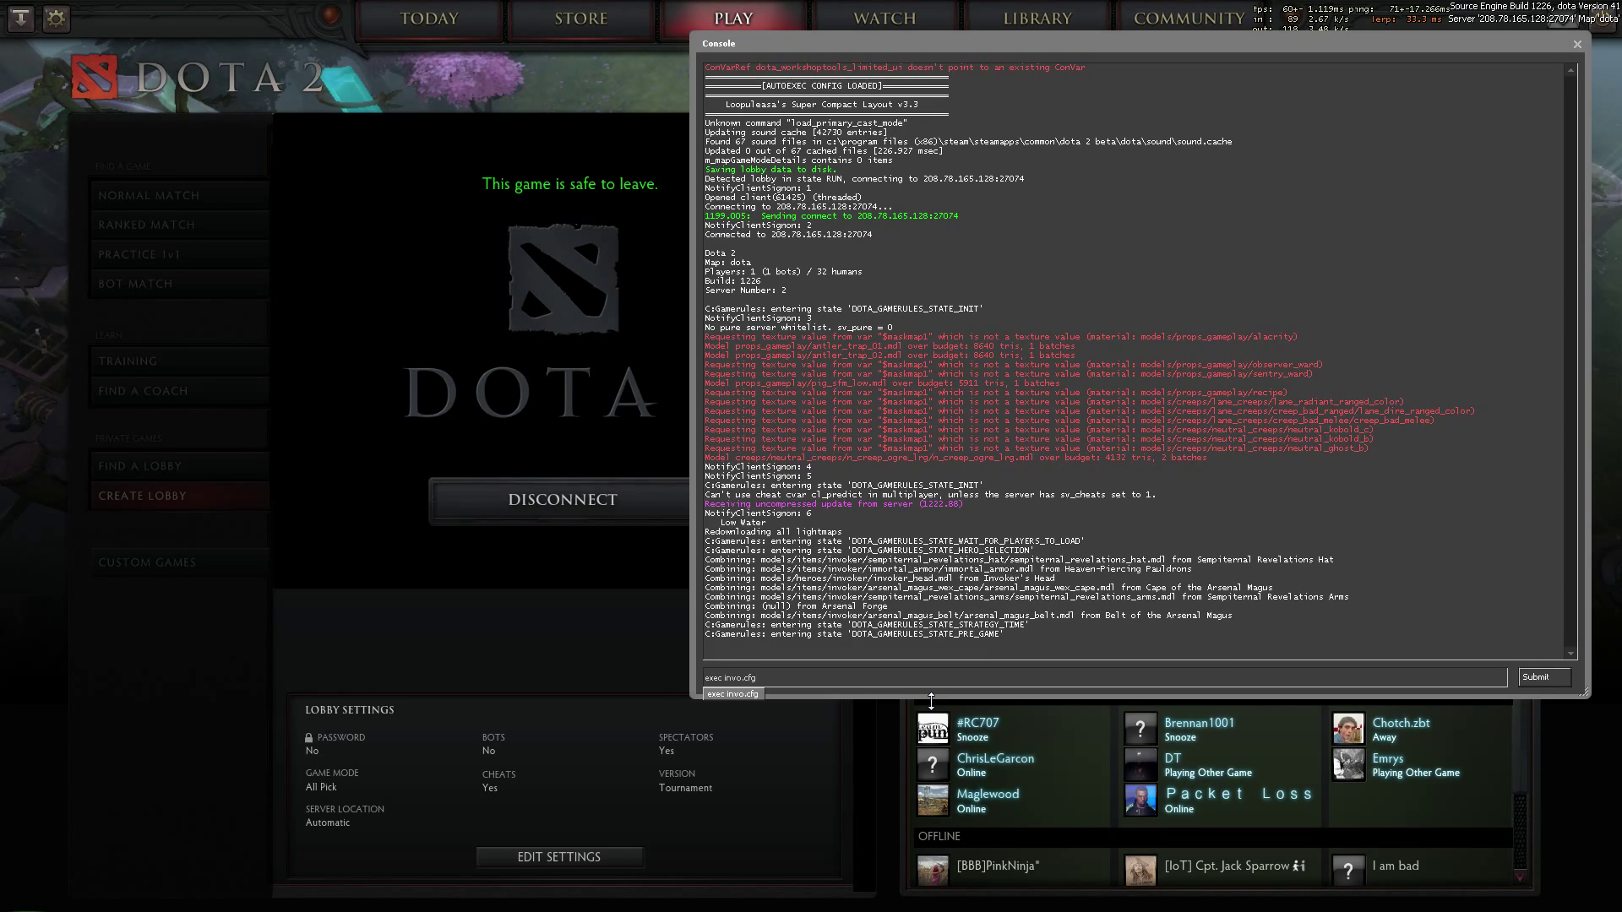
key(Return)
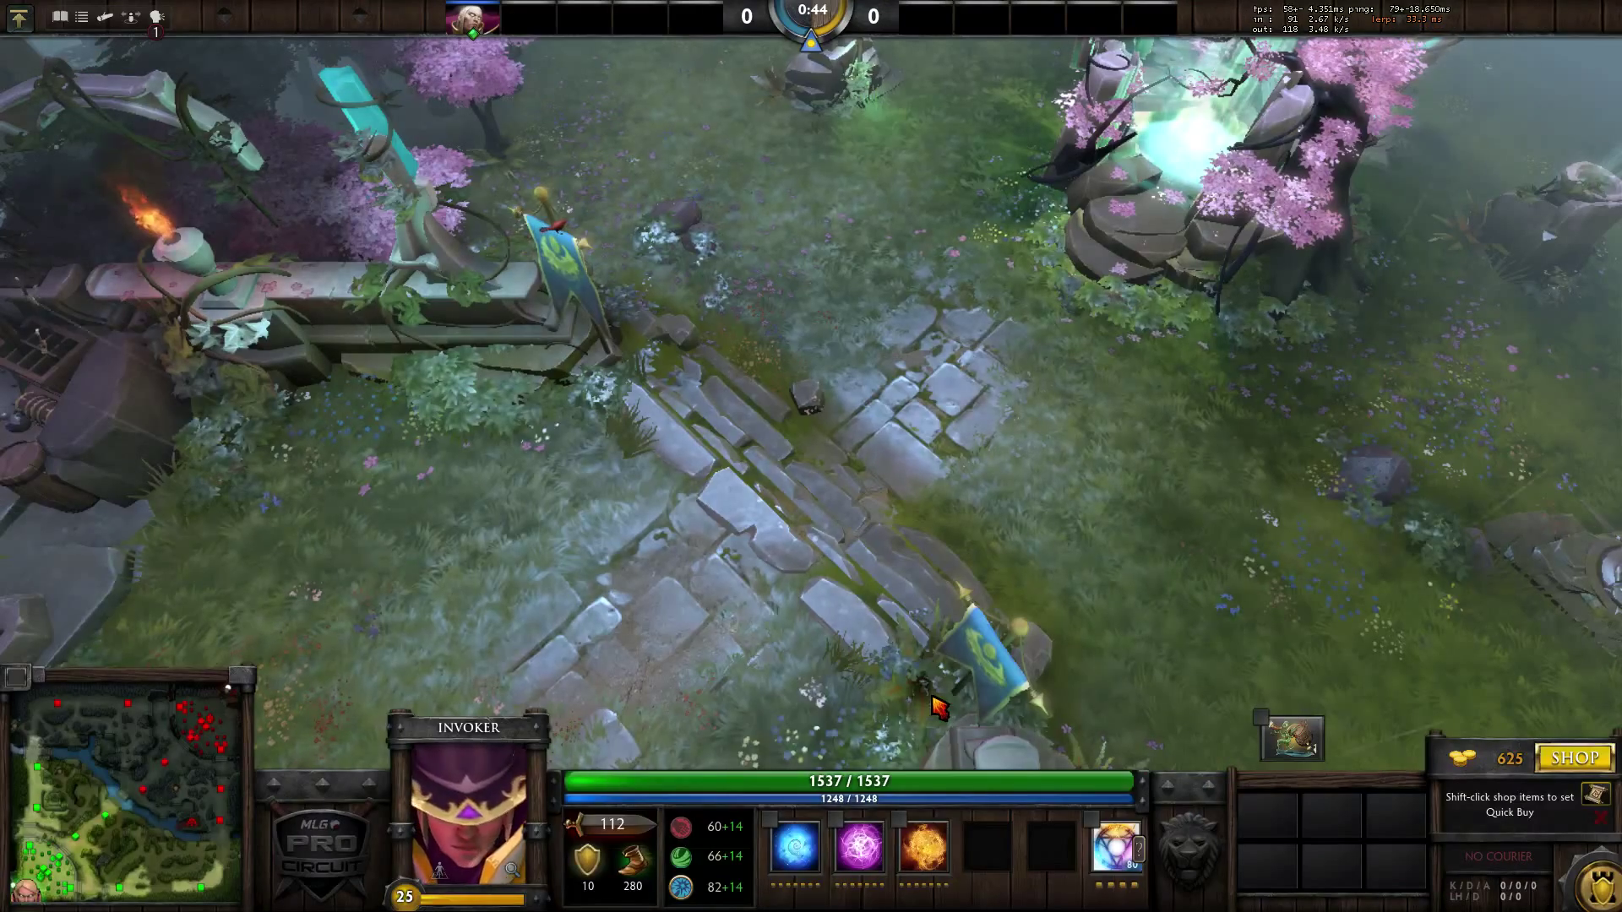
Step: Walk Invoker up the stone path of the base and invoke Cold Snap with three Quas orbs
right_click(733, 473)
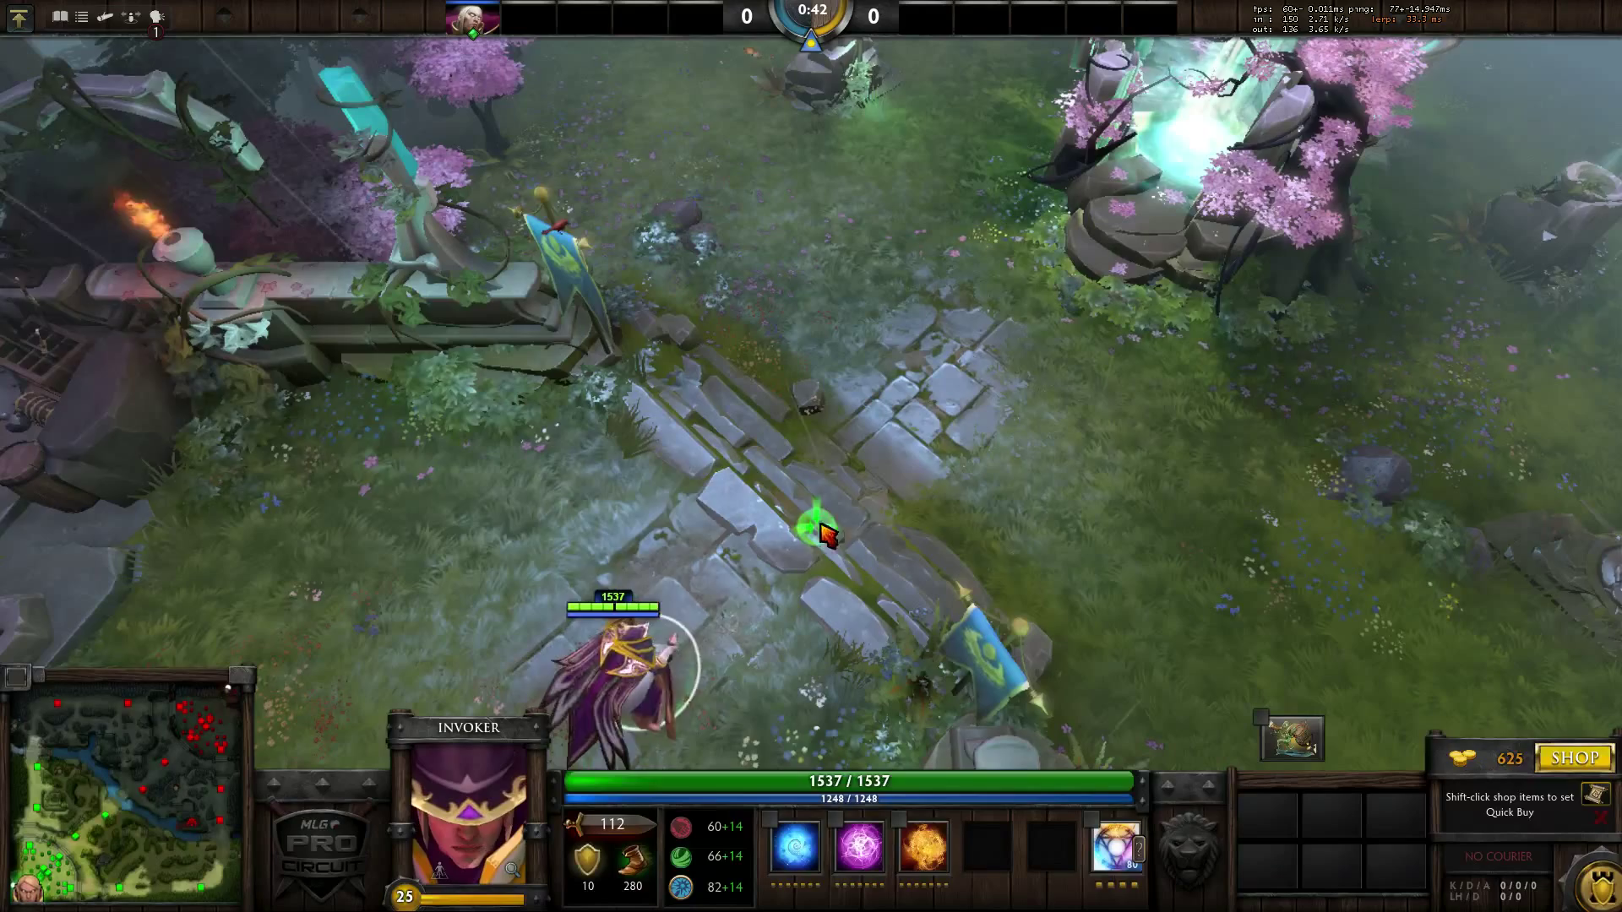
right_click(815, 525)
key(q)
key(q)
key(q)
key(r)
Step: Invoke Forge Spirit with two Exort orbs and one Quas orb, and summon the spirits while walking on
right_click(1122, 479)
key(e)
key(q)
key(e)
key(r)
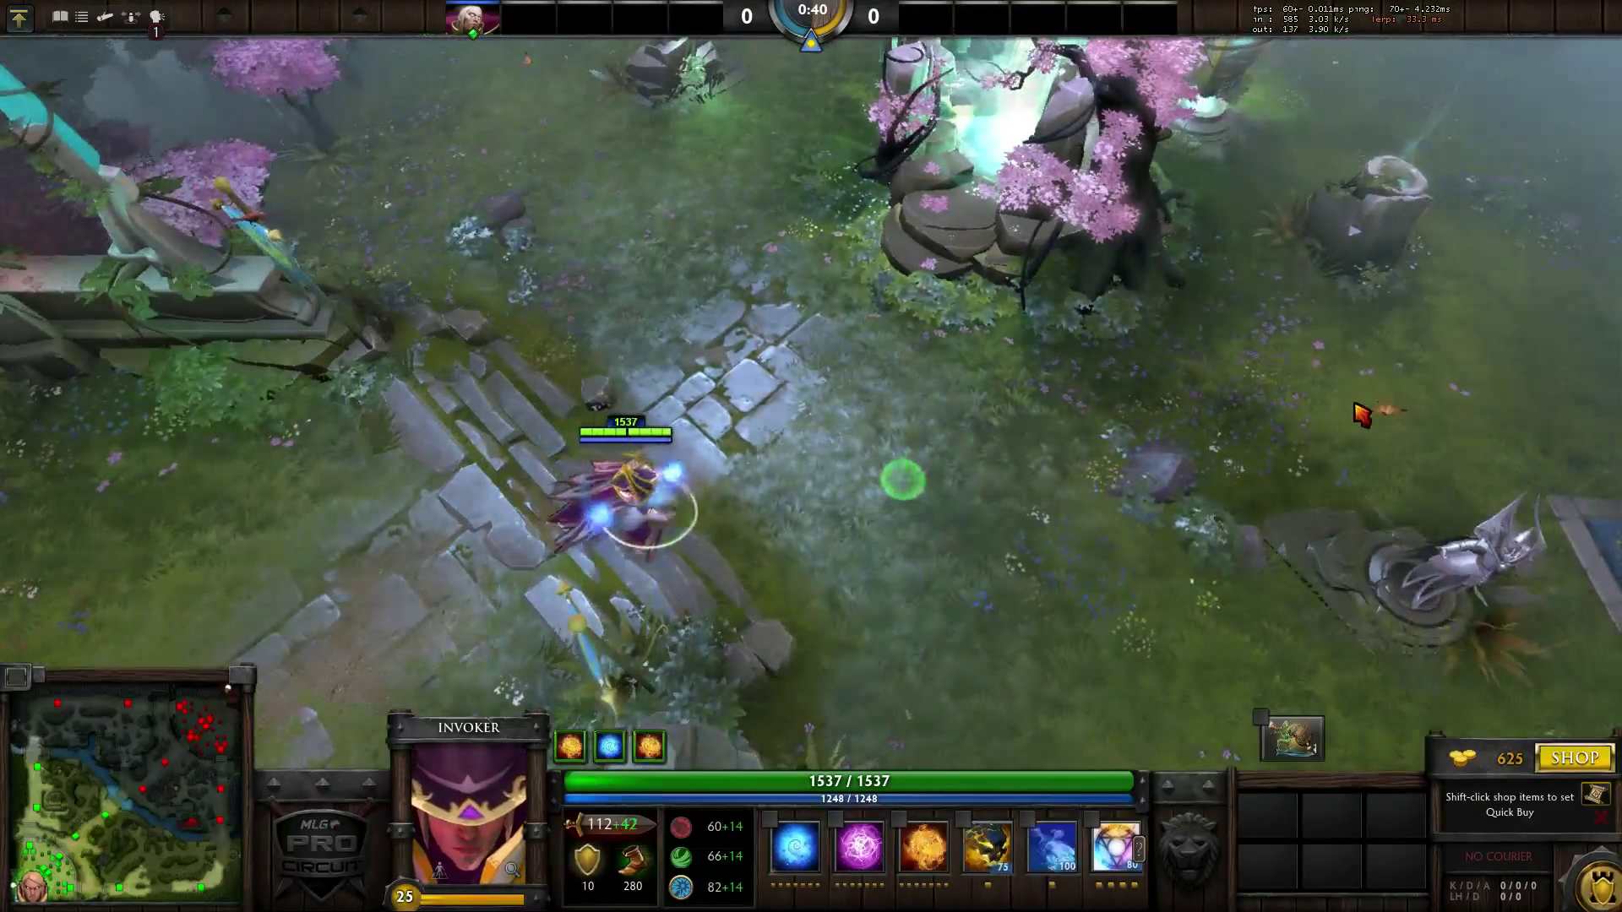
right_click(1221, 391)
key(d)
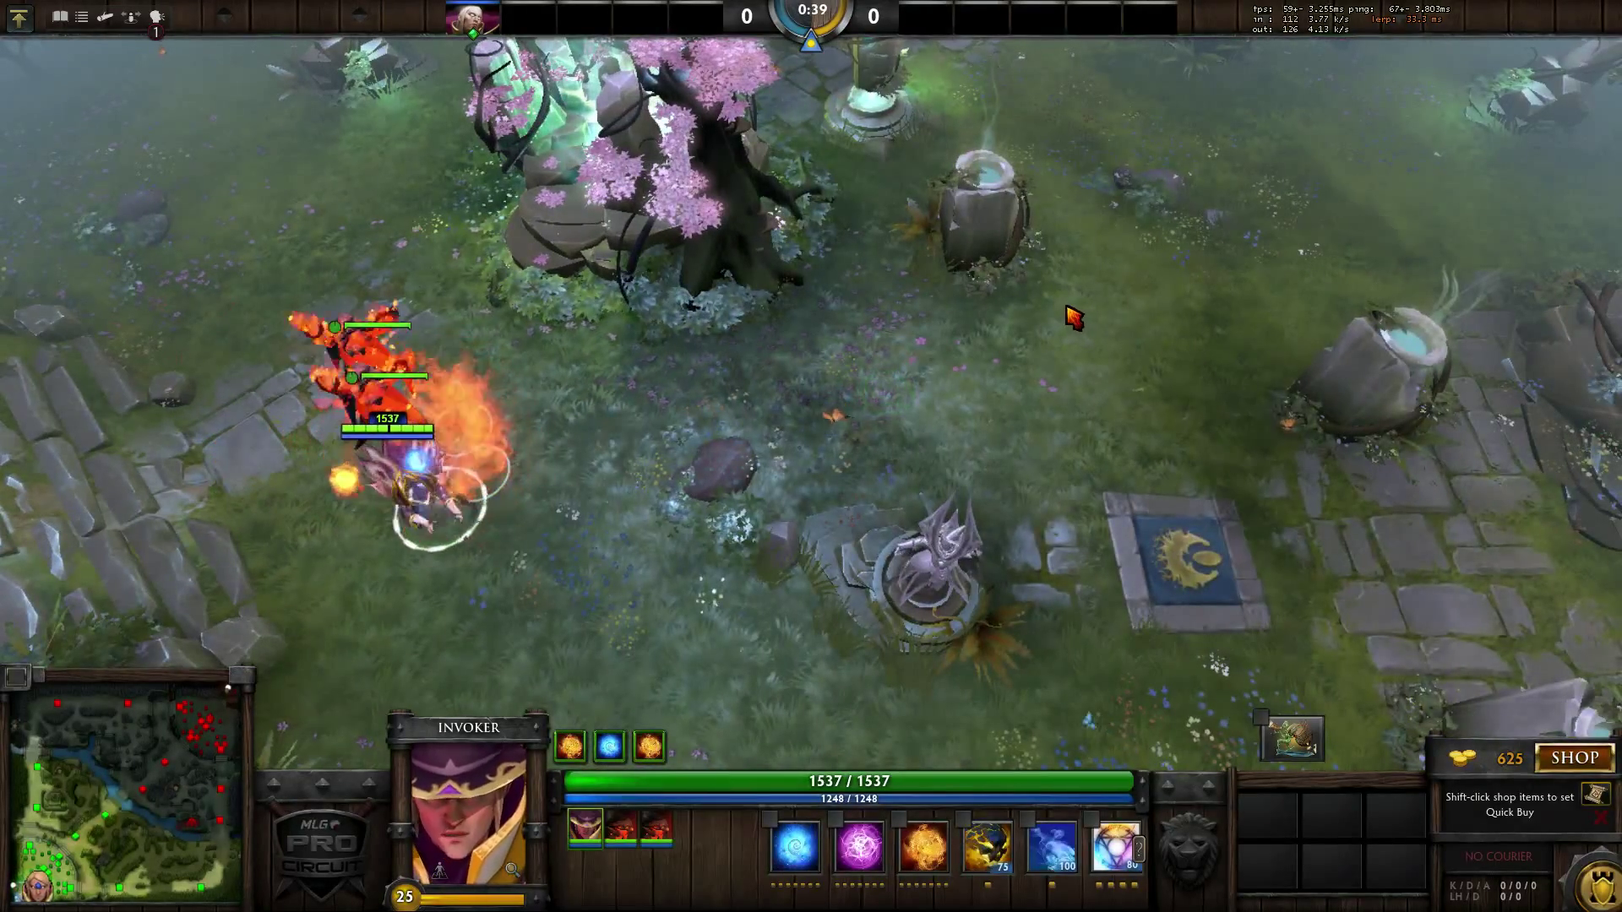
Step: Invoke and cast Chaos Meteor and Deafening Blast ahead of Invoker inside the base
right_click(1071, 315)
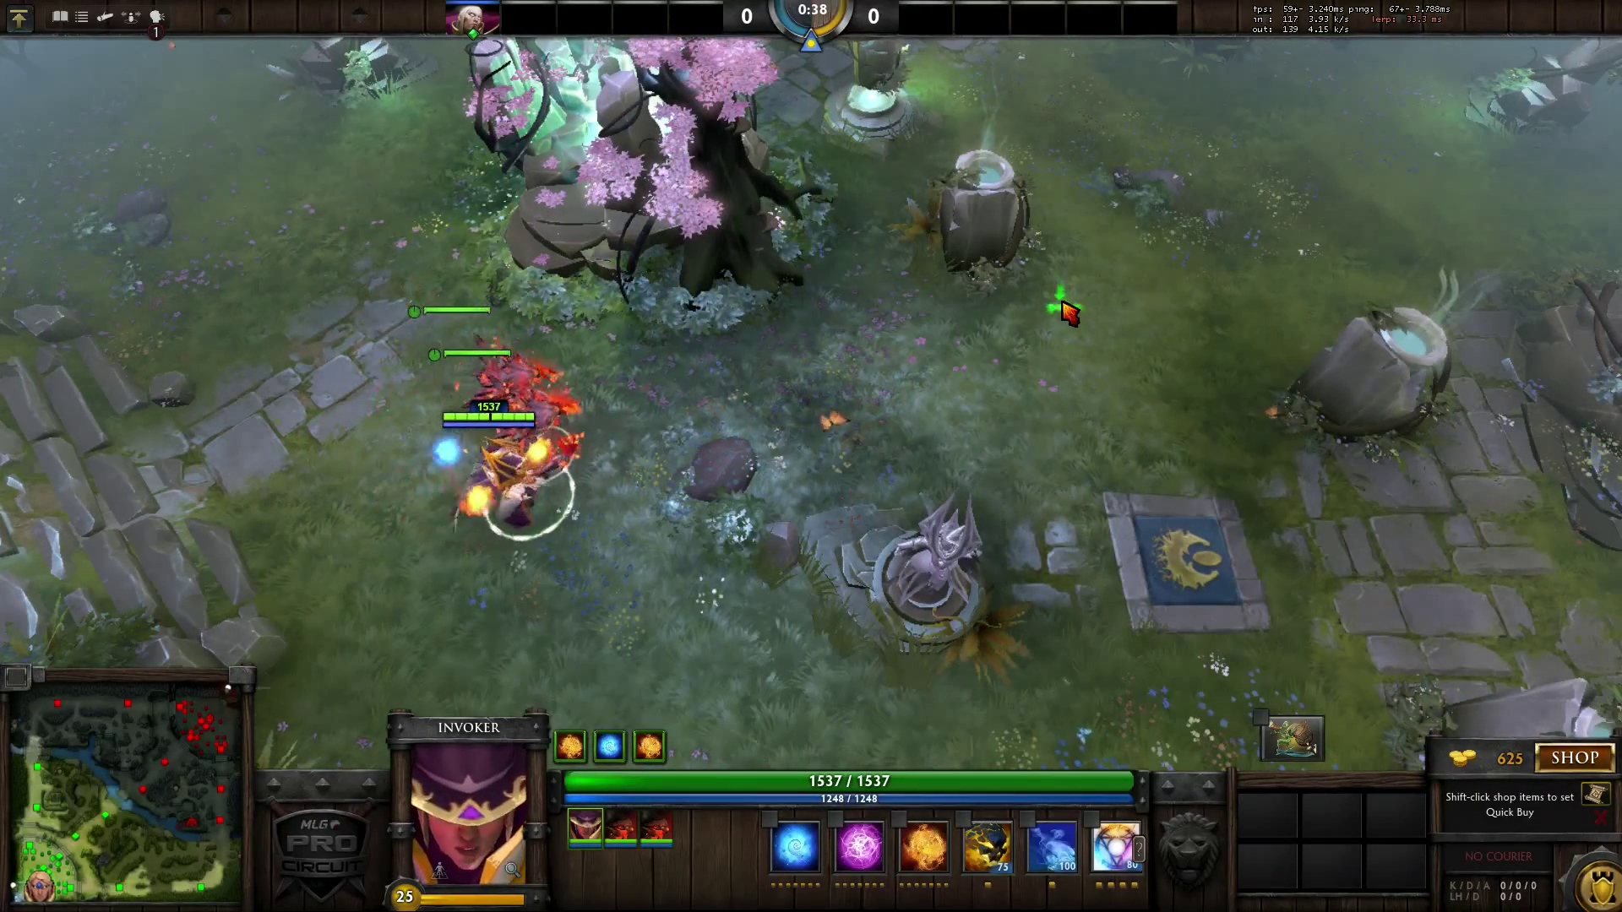
key(w)
key(e)
key(e)
key(r)
key(d)
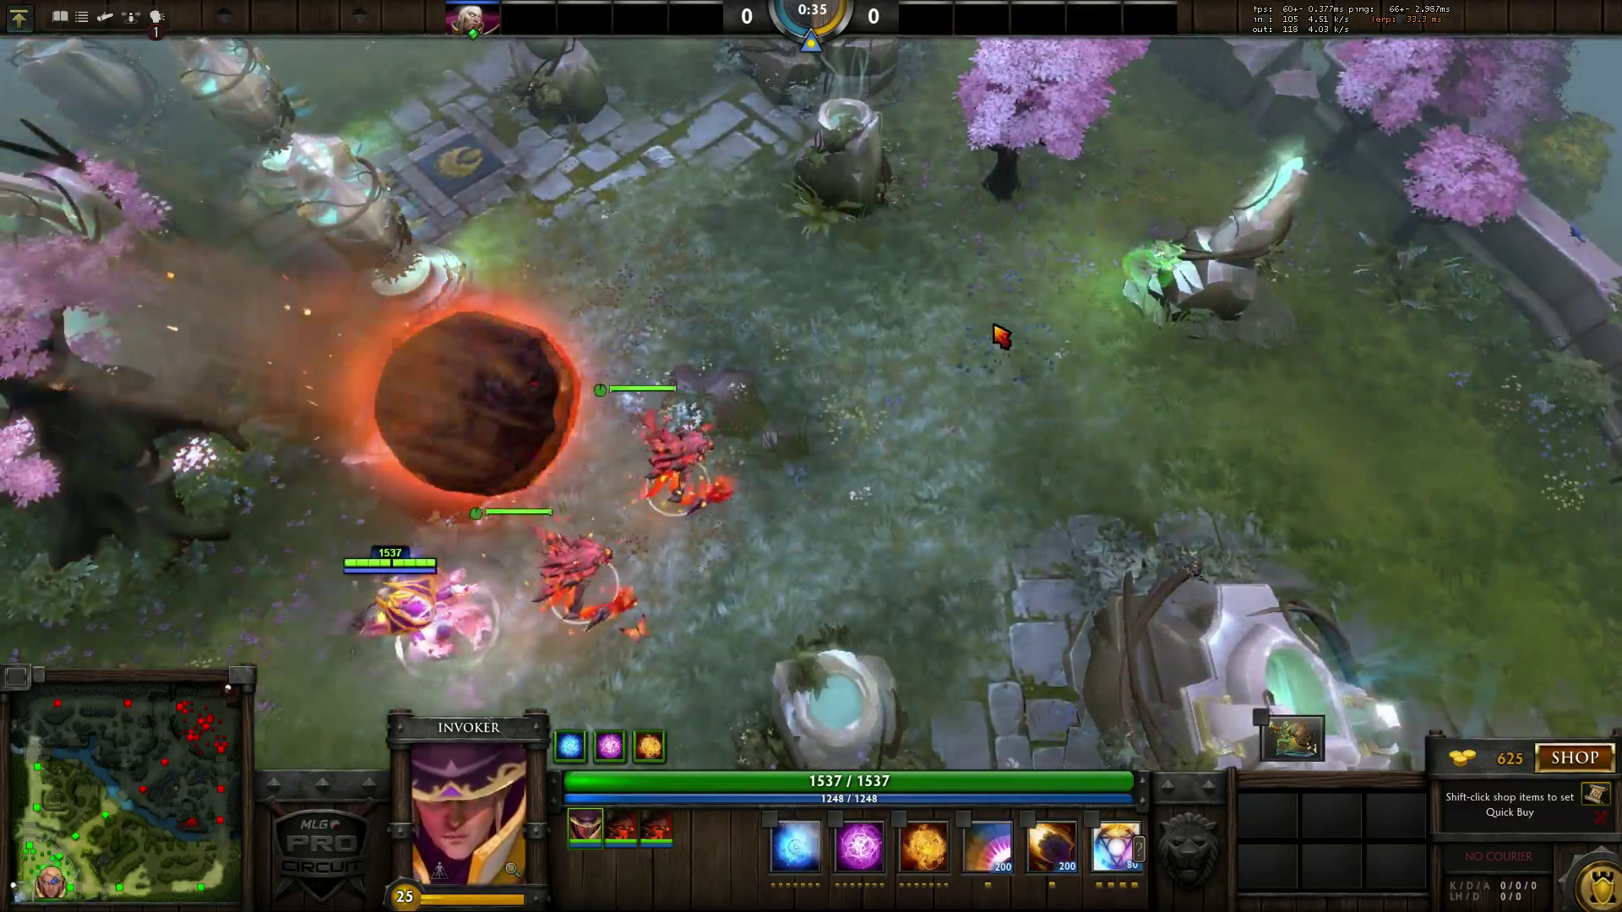
key(d)
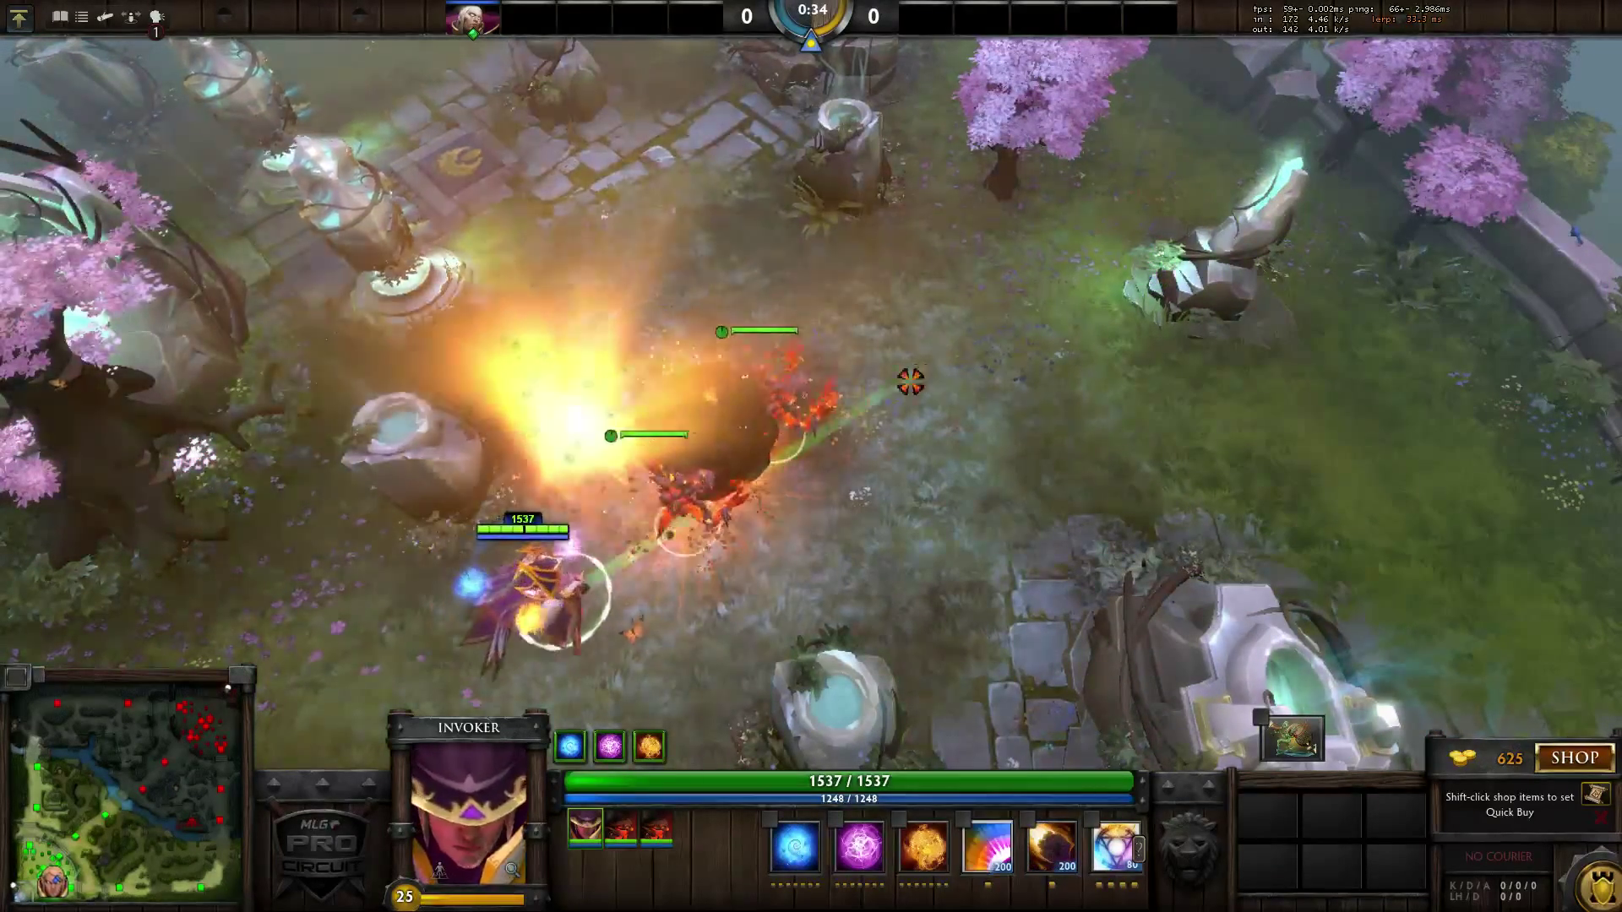
click(914, 379)
Step: Invoke EMP with three Wex orbs and cast it on the ground near the base exit
key(w)
key(w)
key(w)
key(r)
right_click(1061, 359)
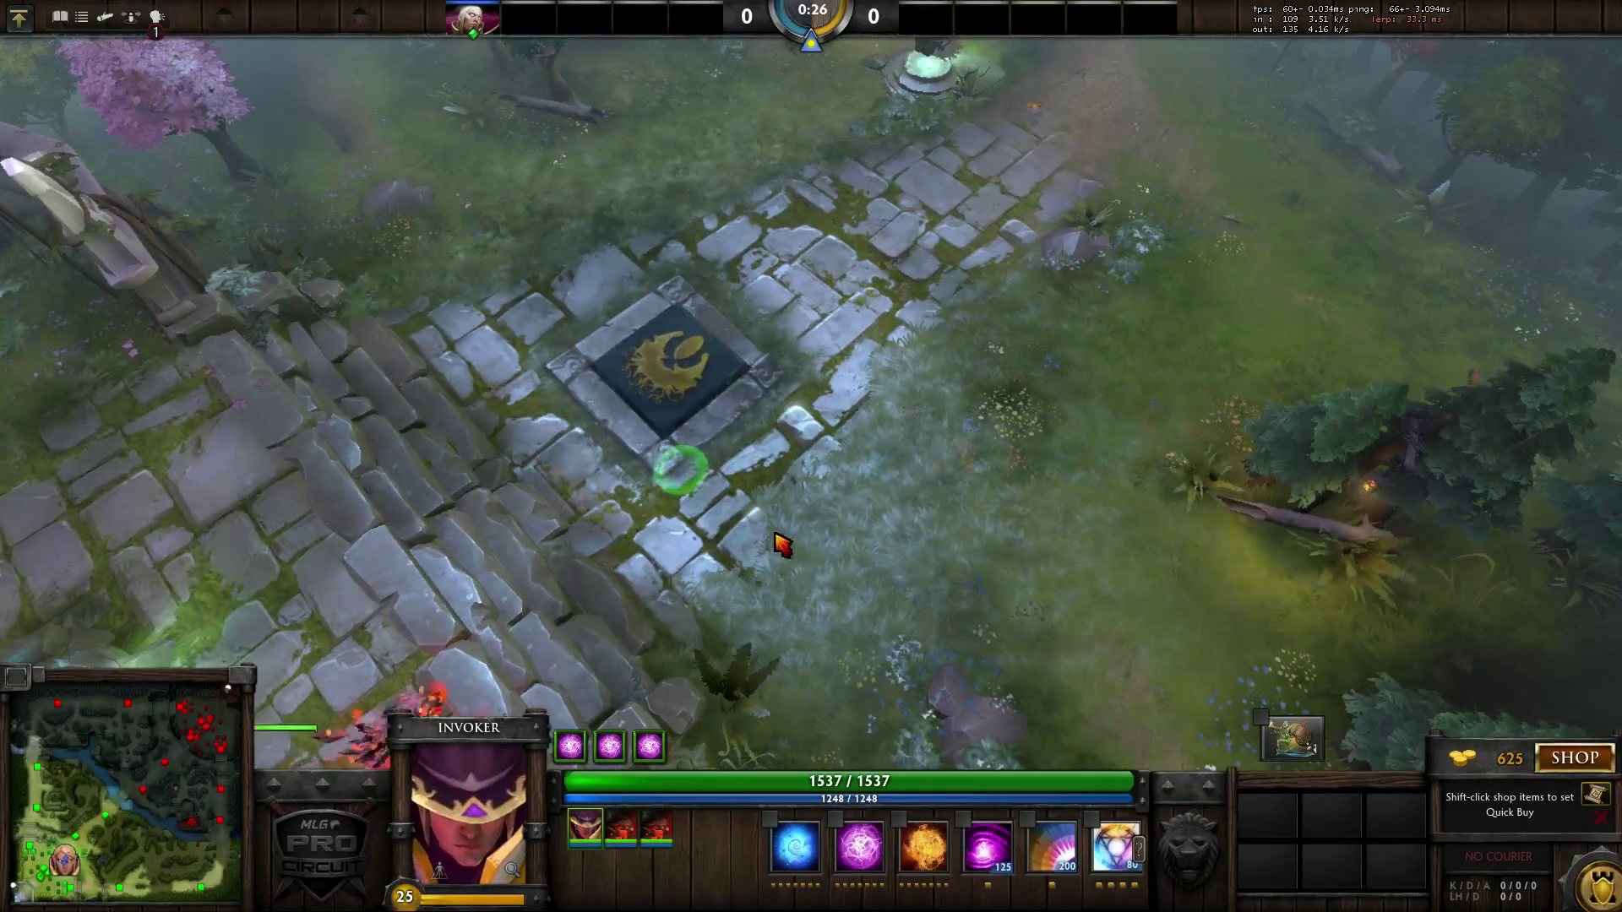
key(d)
click(825, 479)
Step: Invoke and cast Tornado and Ice Wall while walking Invoker out of the base along the lane
right_click(988, 440)
key(q)
key(r)
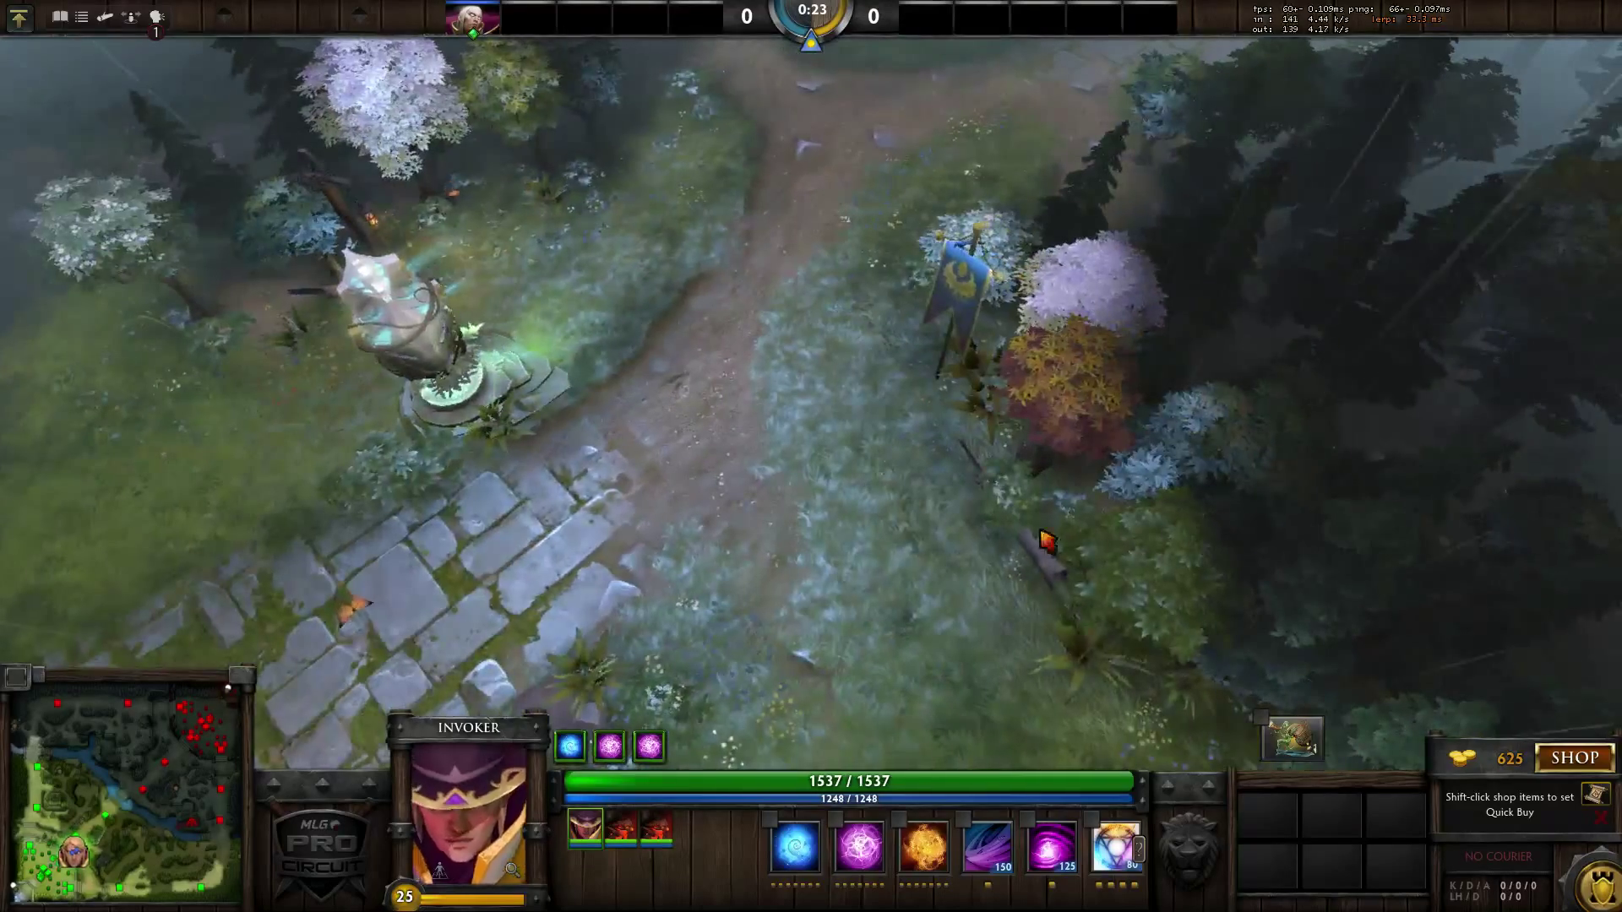
right_click(799, 582)
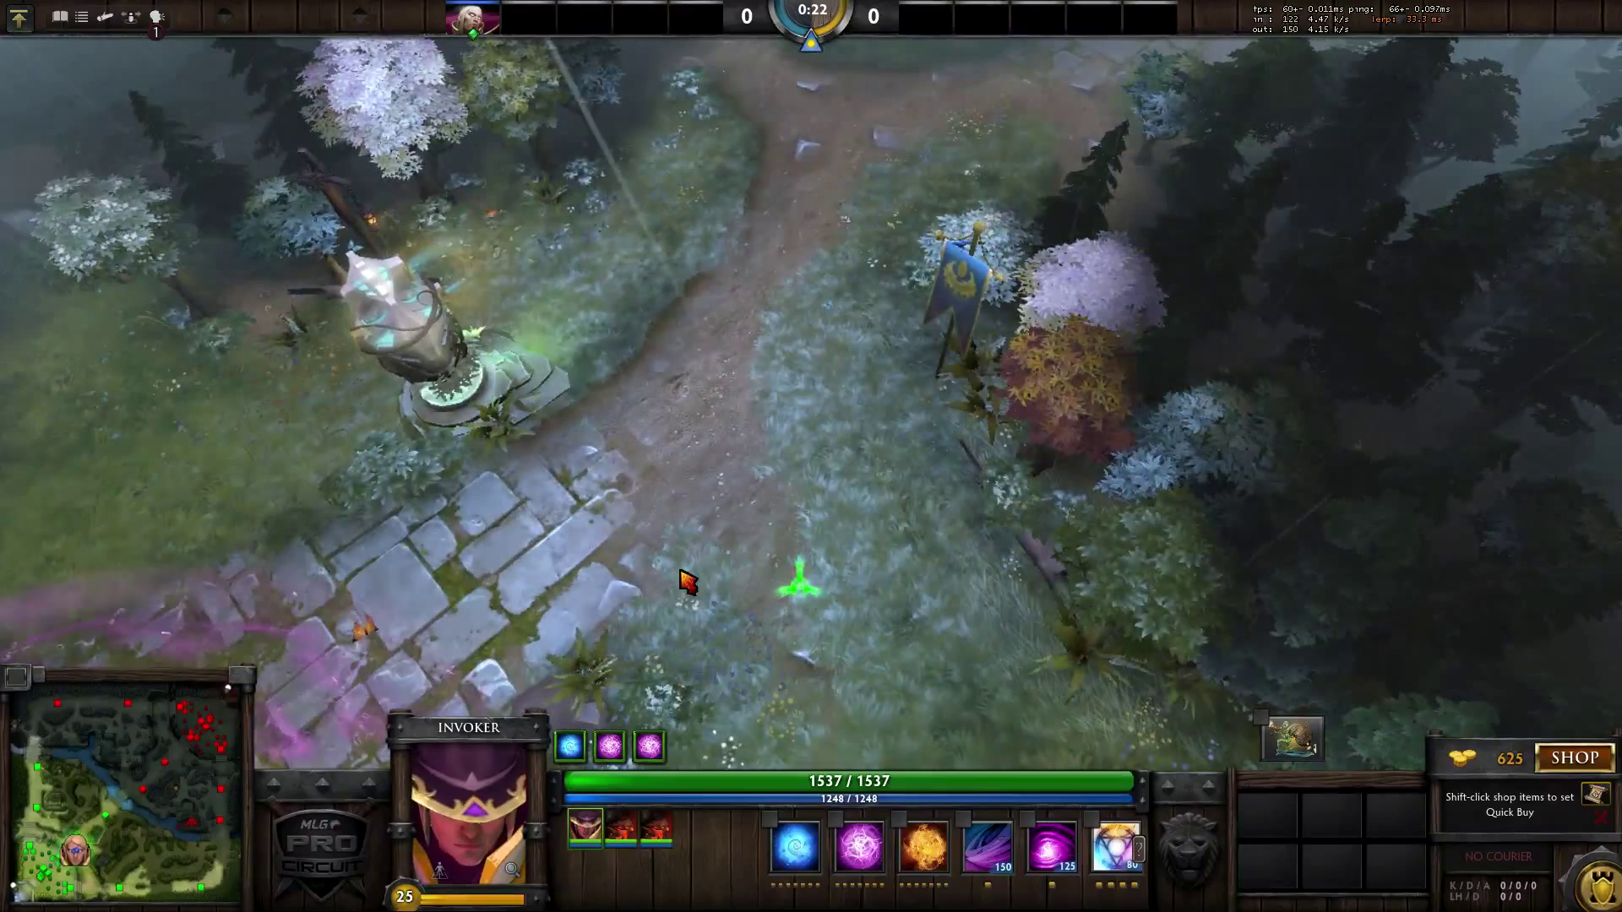
right_click(878, 382)
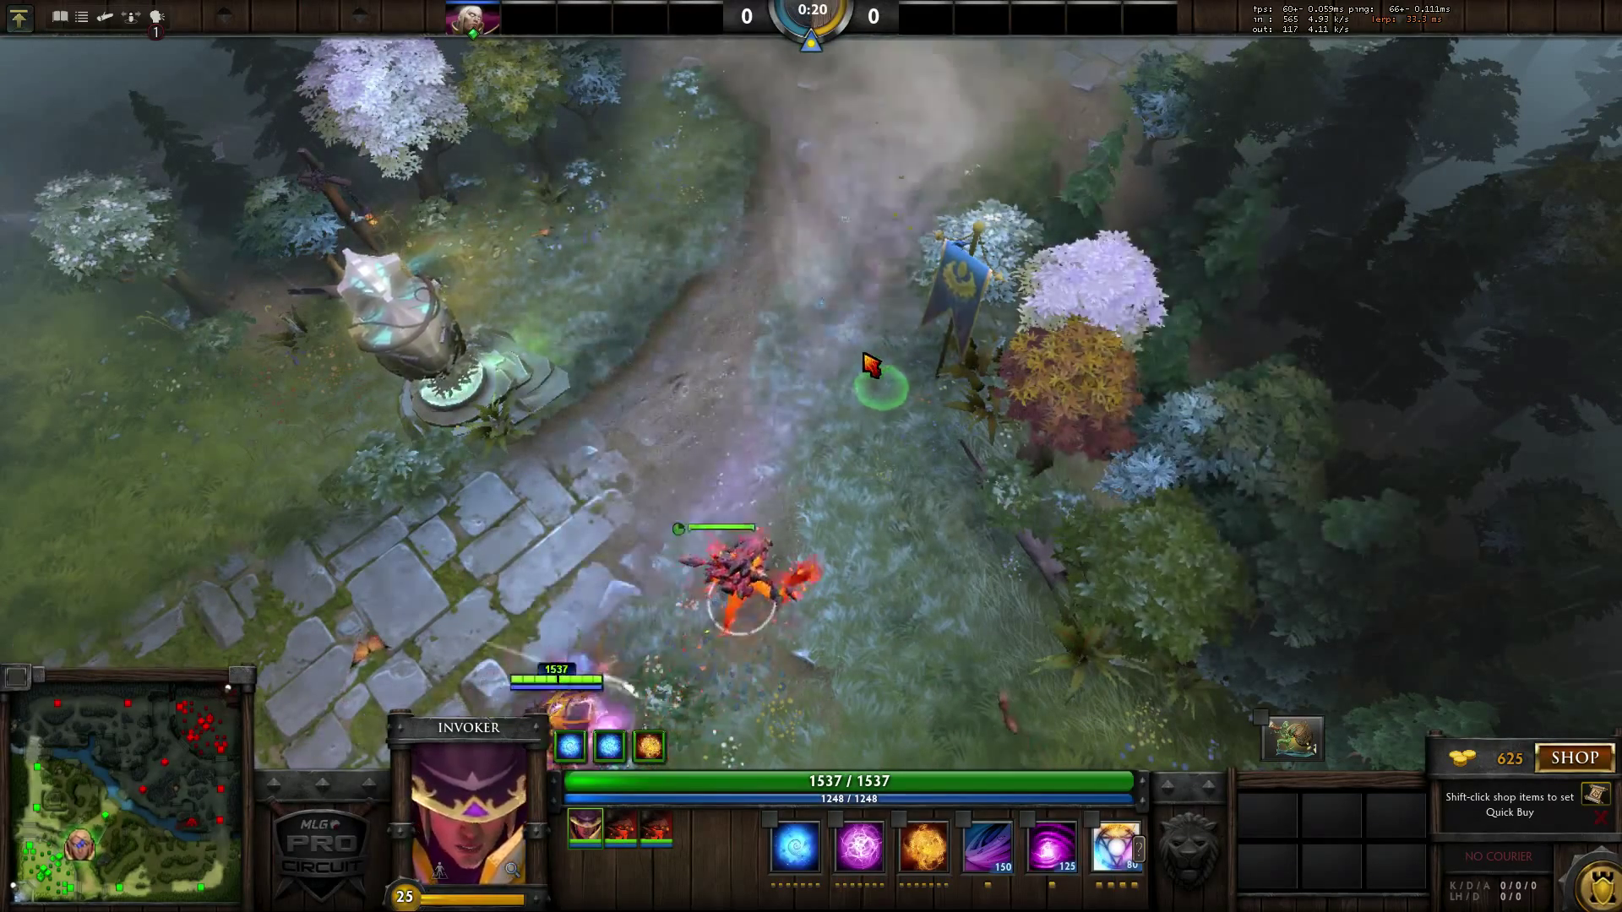
key(r)
key(d)
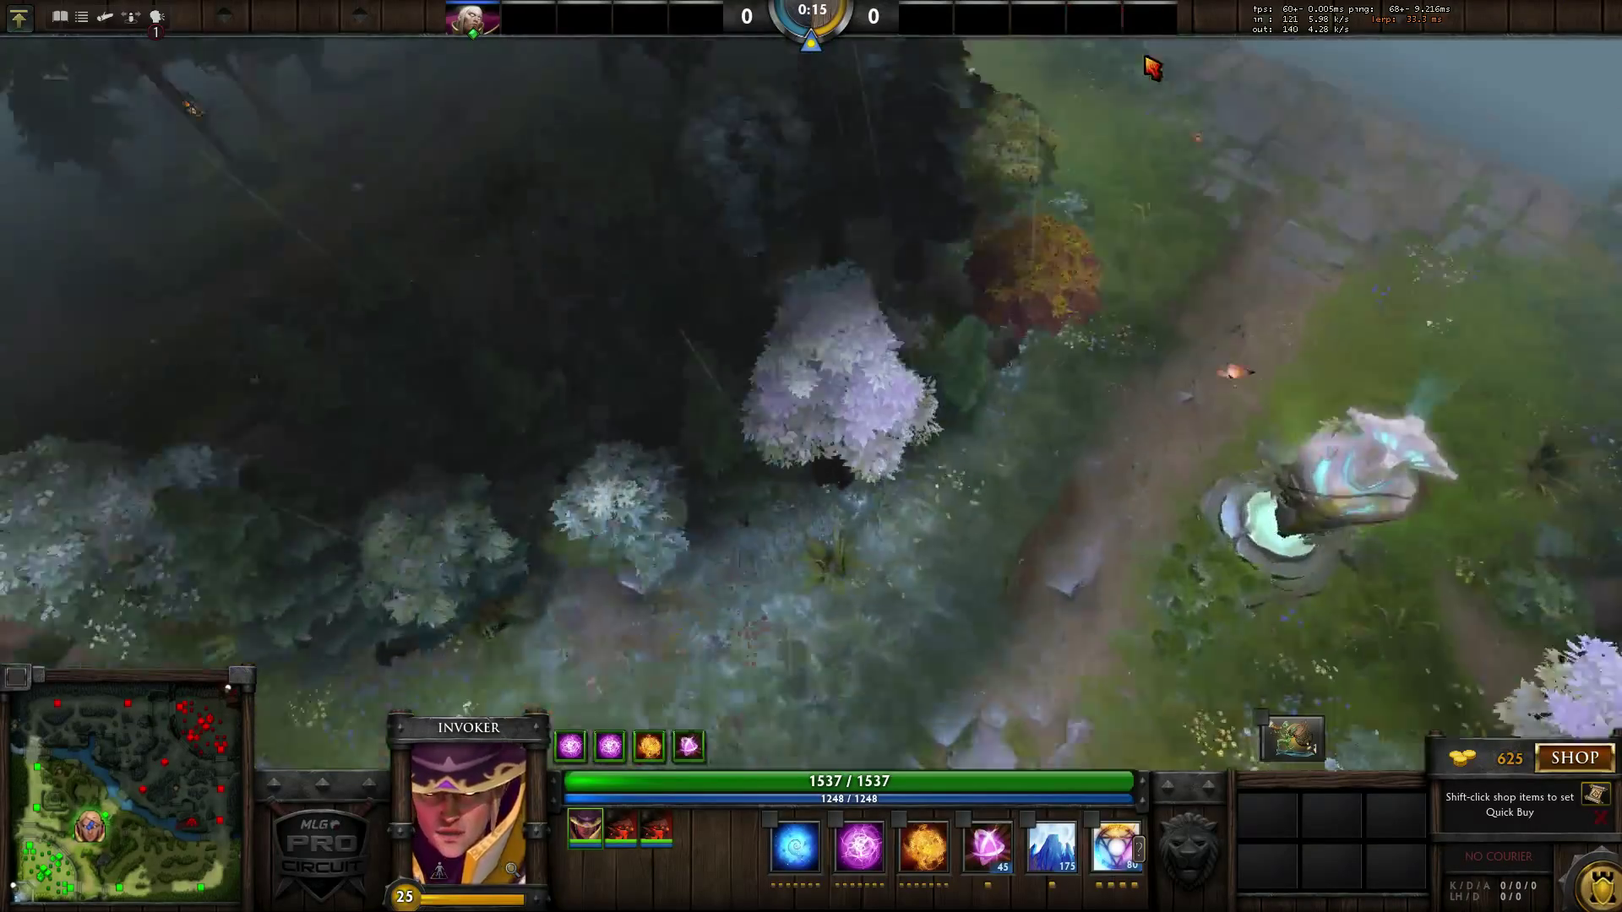
Step: Walk Invoker along the lane to the river bank under Ghost Walk
right_click(1000, 471)
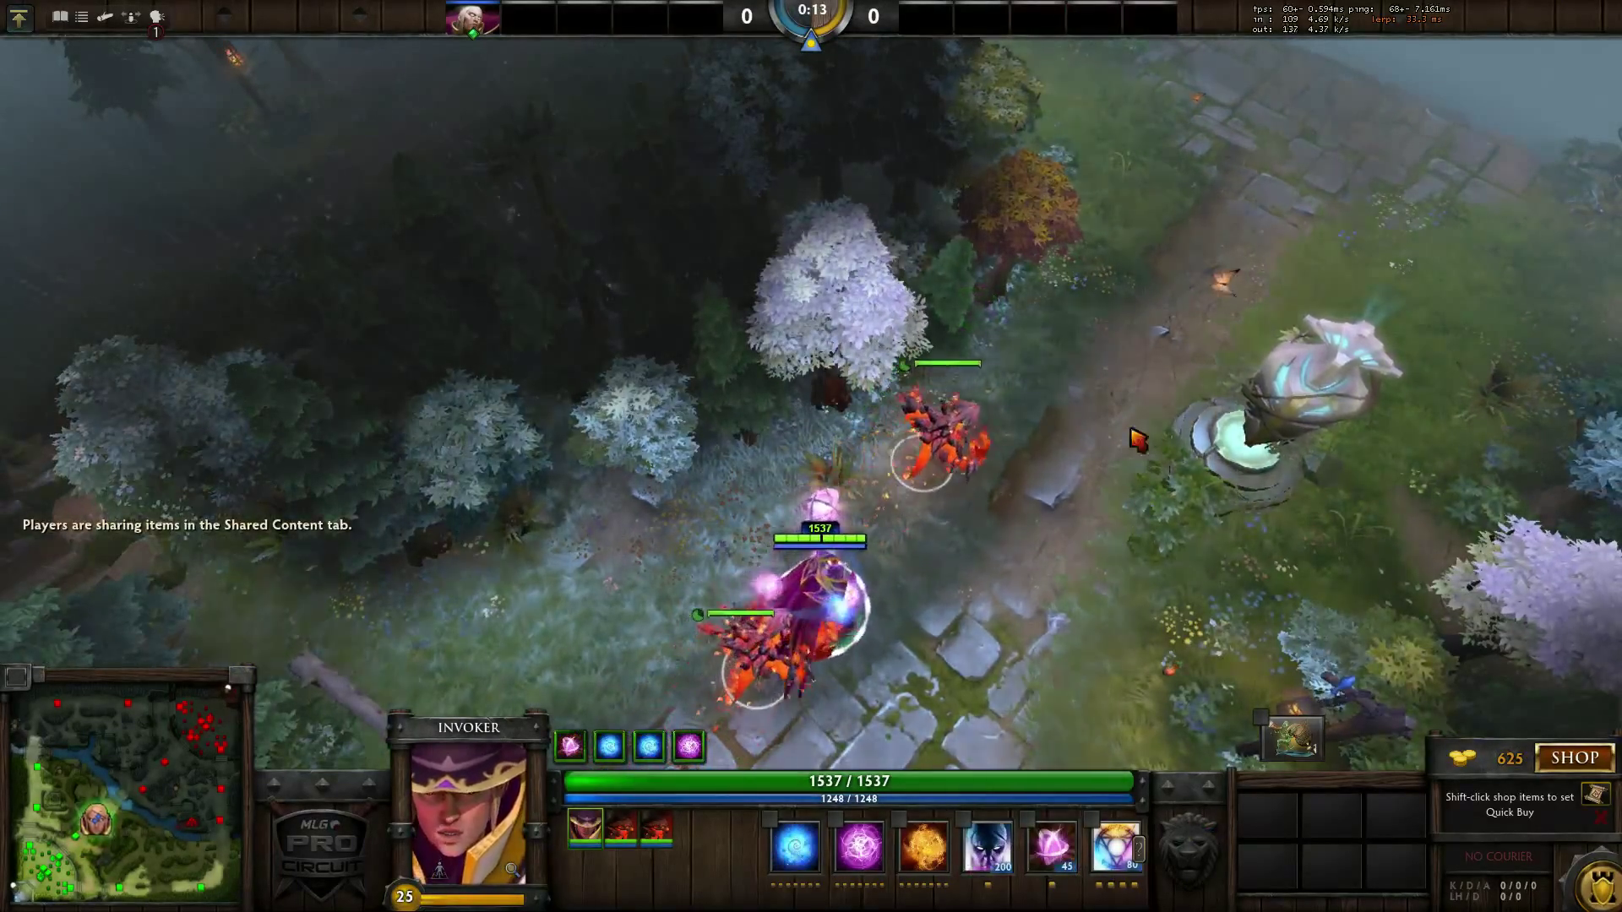
right_click(1161, 314)
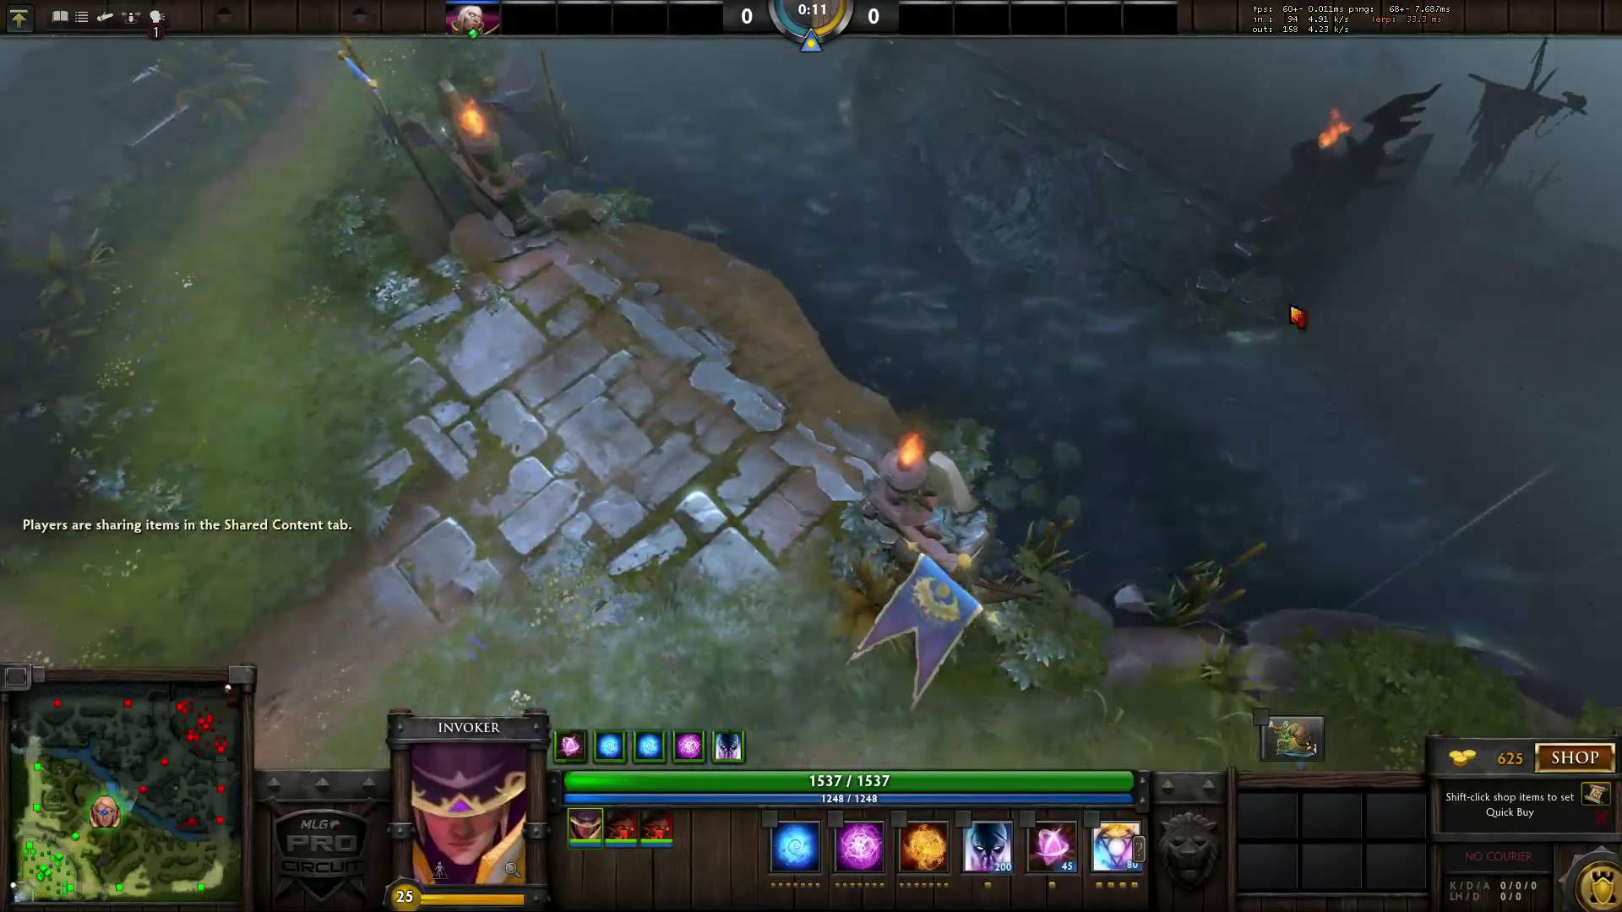
right_click(1073, 332)
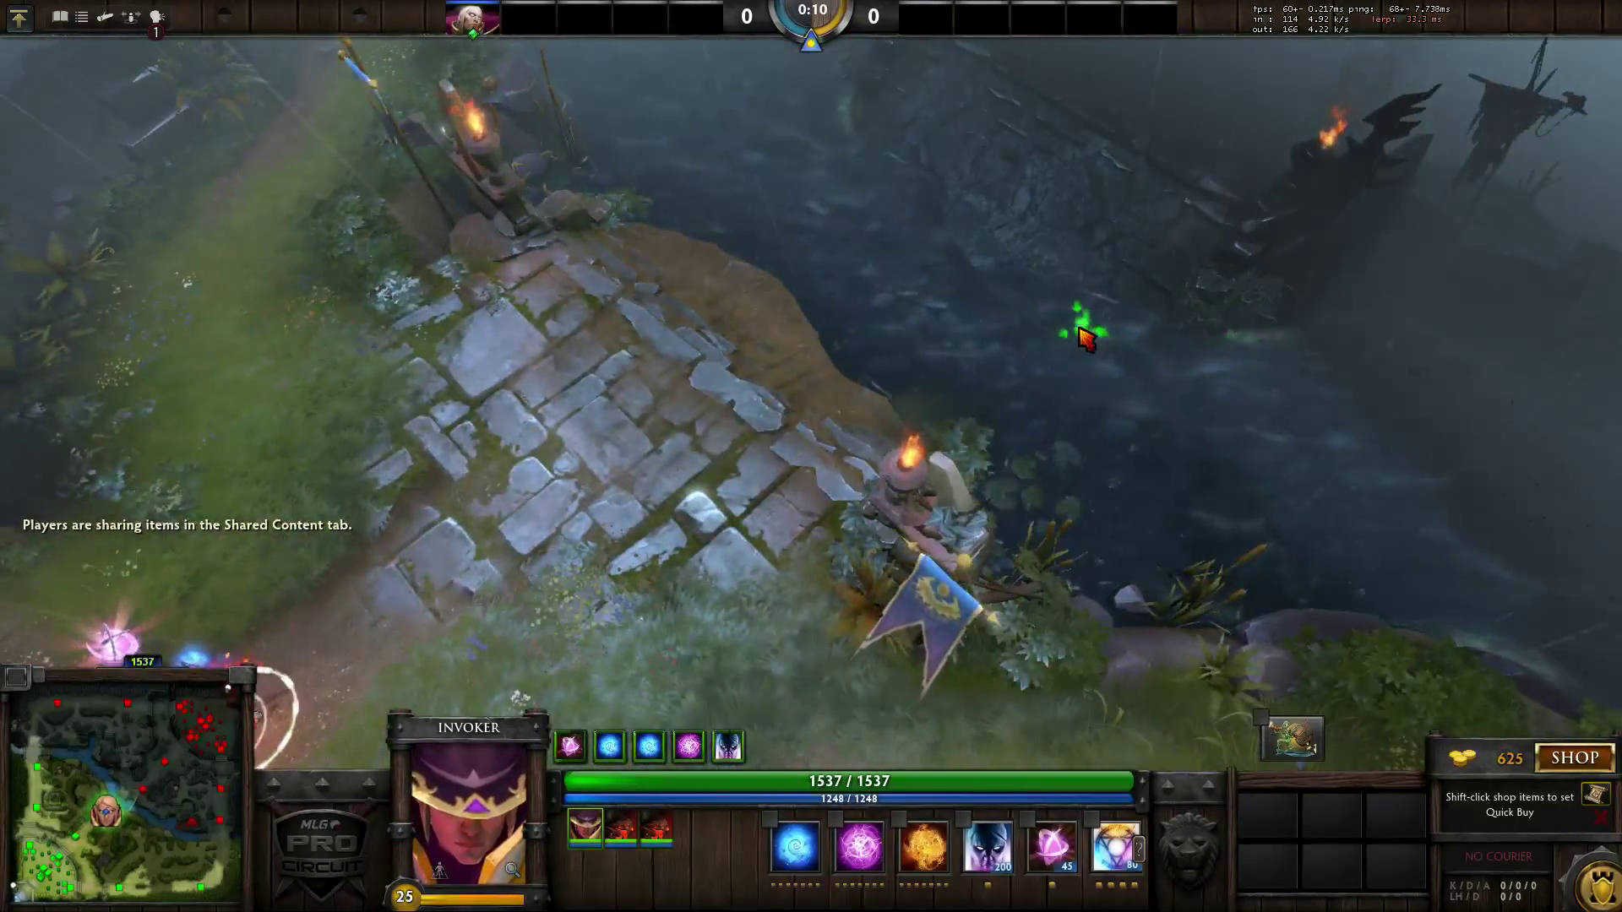
right_click(1006, 302)
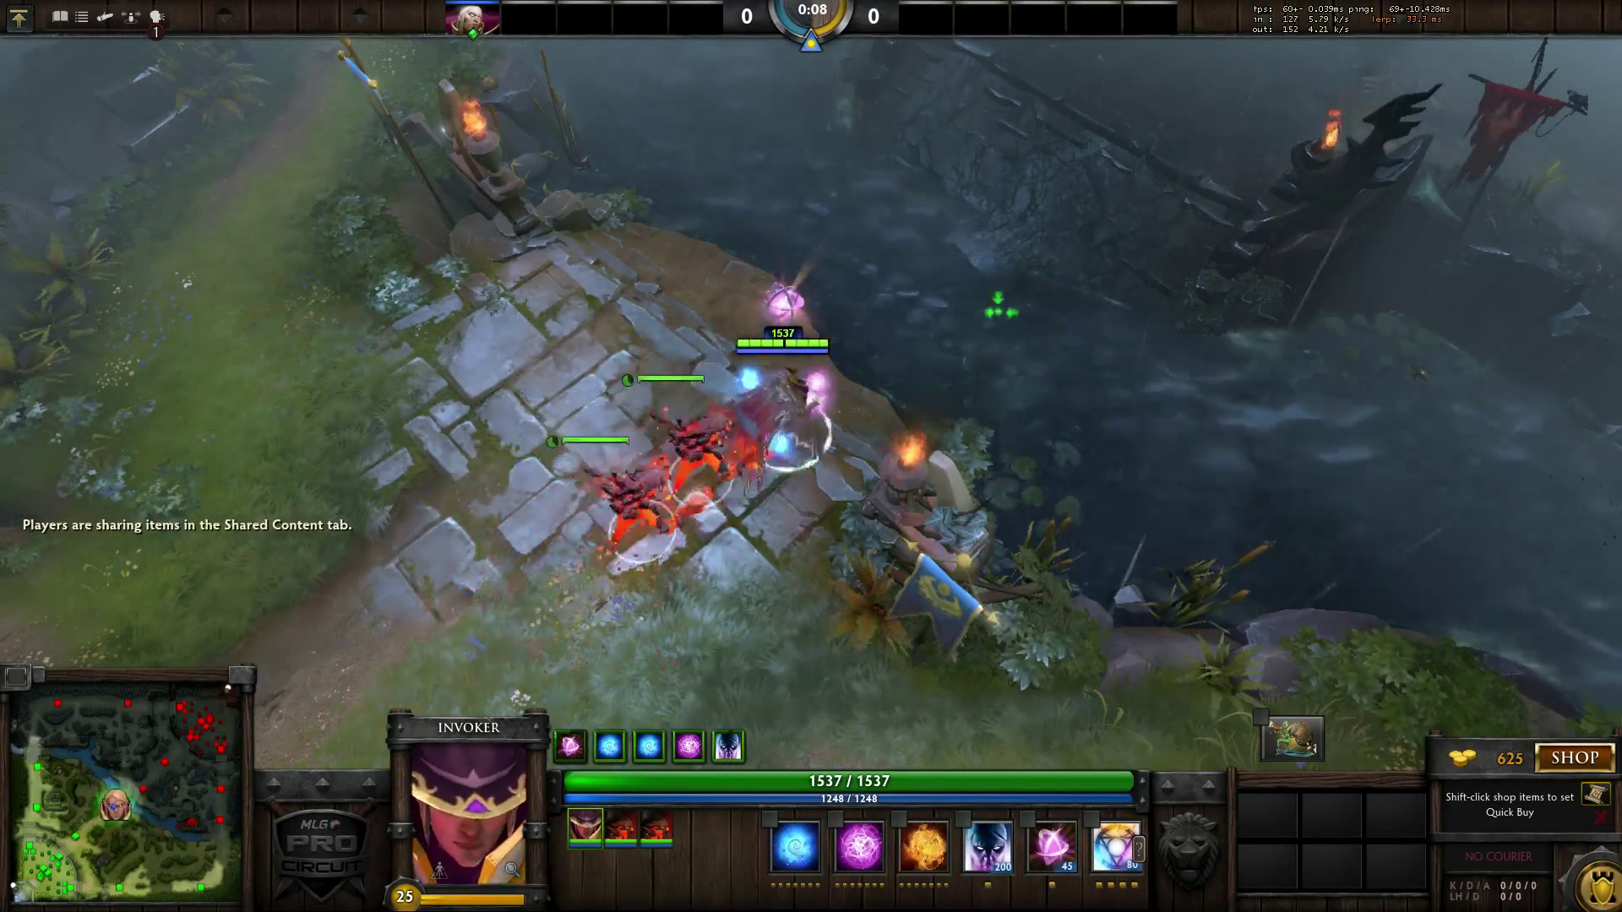
right_click(710, 474)
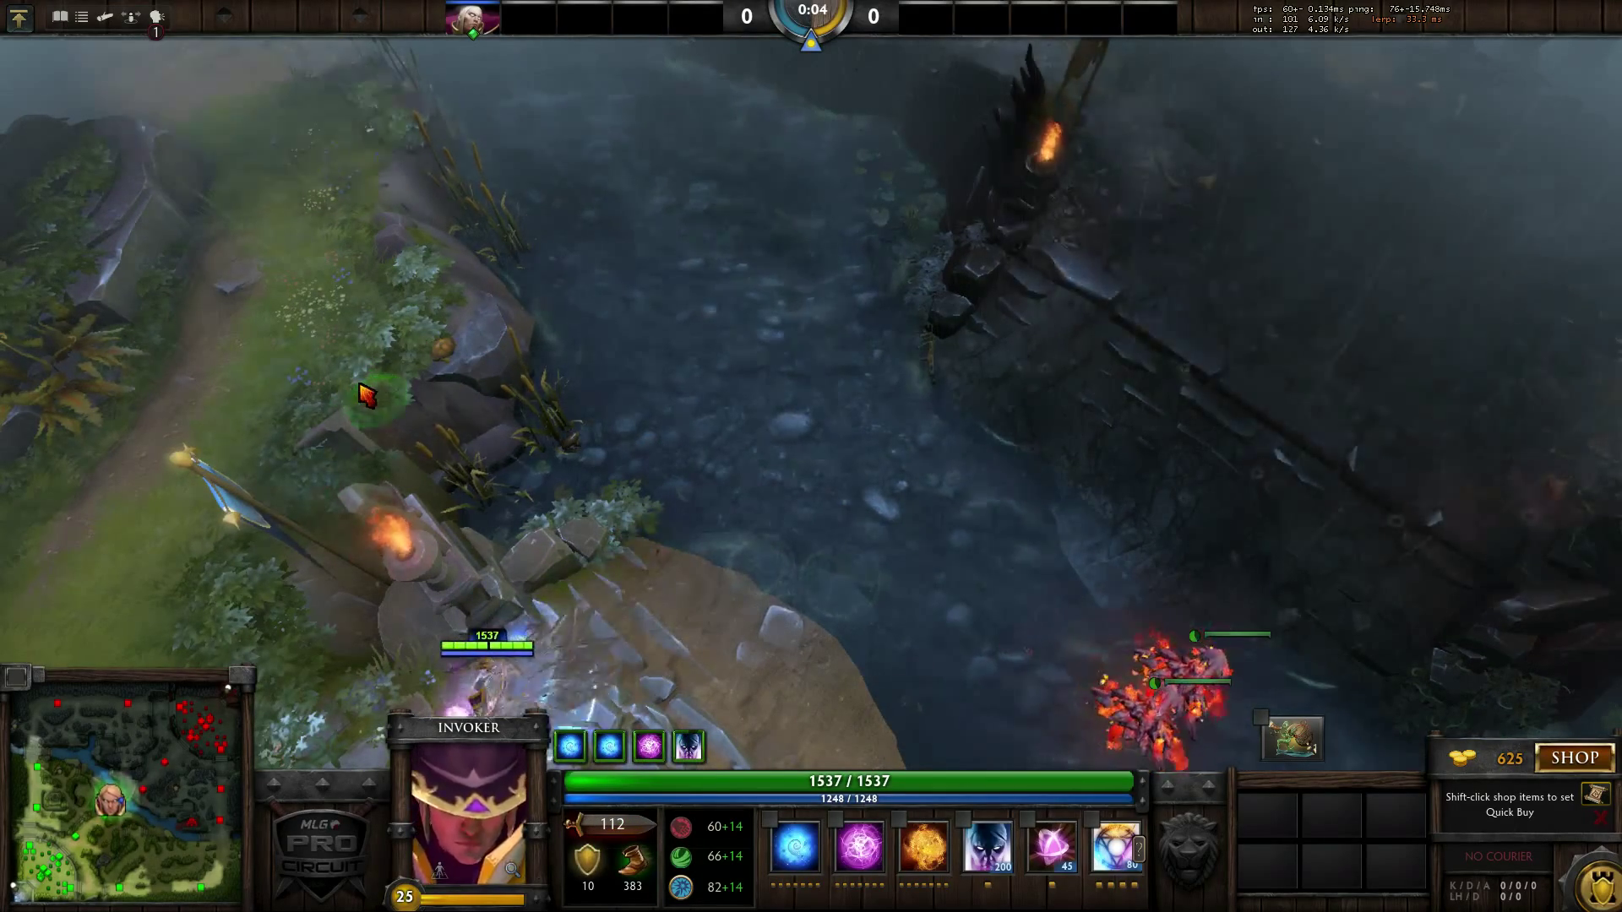
Step: Try to use the Assured Victory Shout item and send Invoker up the river to collect the Bounty rune
right_click(868, 377)
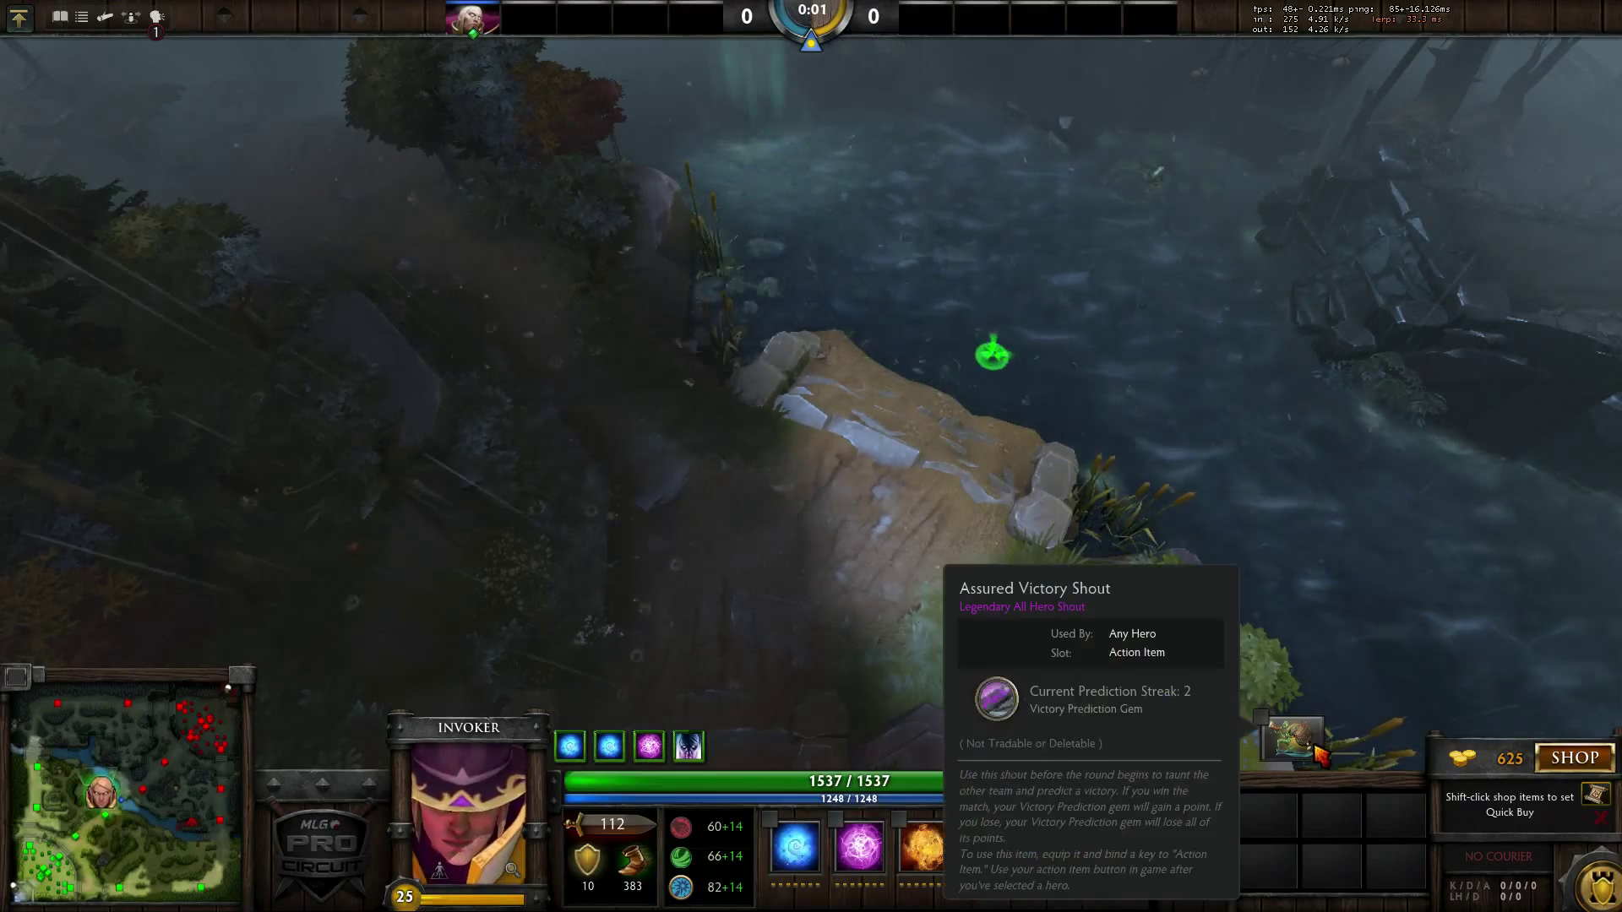
click(1293, 736)
right_click(927, 426)
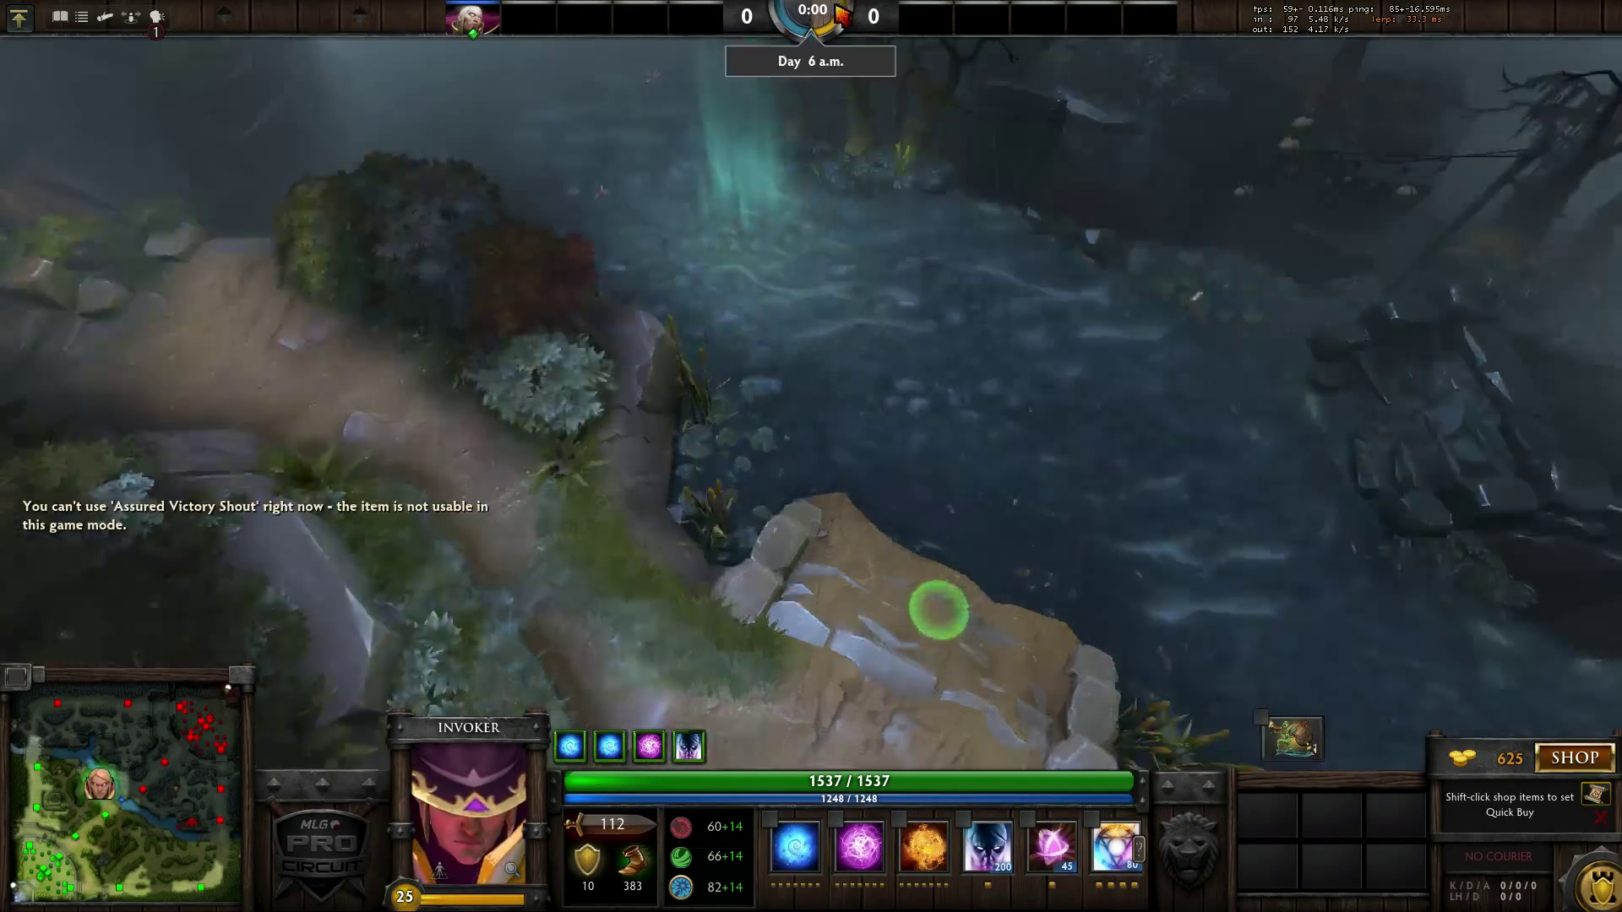
right_click(815, 291)
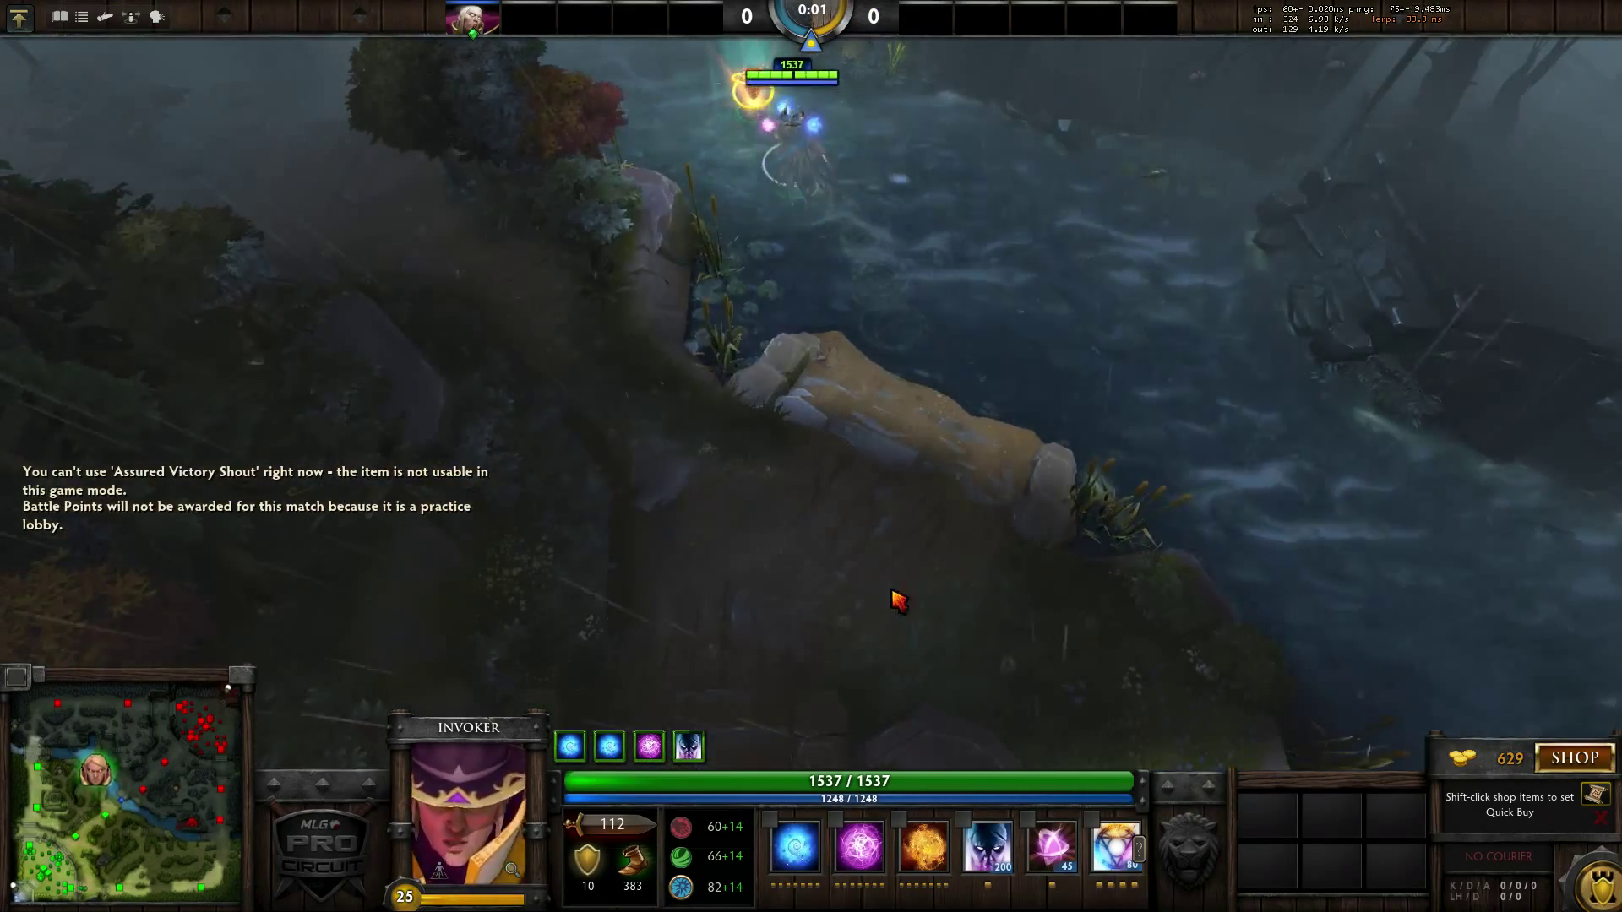
Step: Walk Invoker back from the river toward the Radiant lane and switch his orbs to three Wex
right_click(959, 616)
right_click(1158, 583)
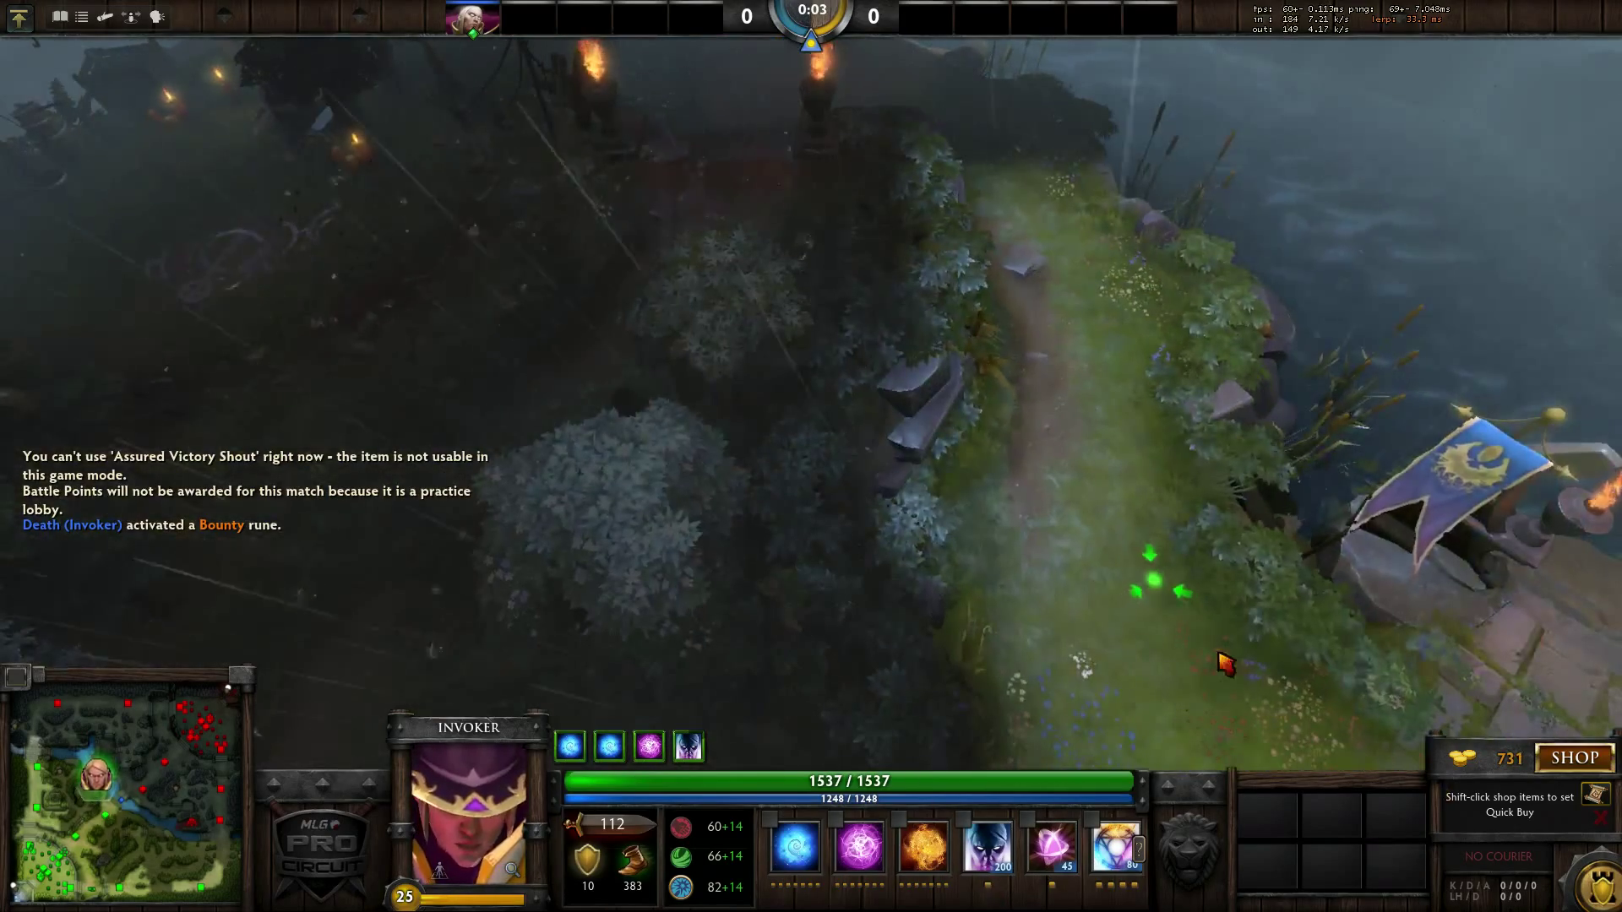
right_click(537, 621)
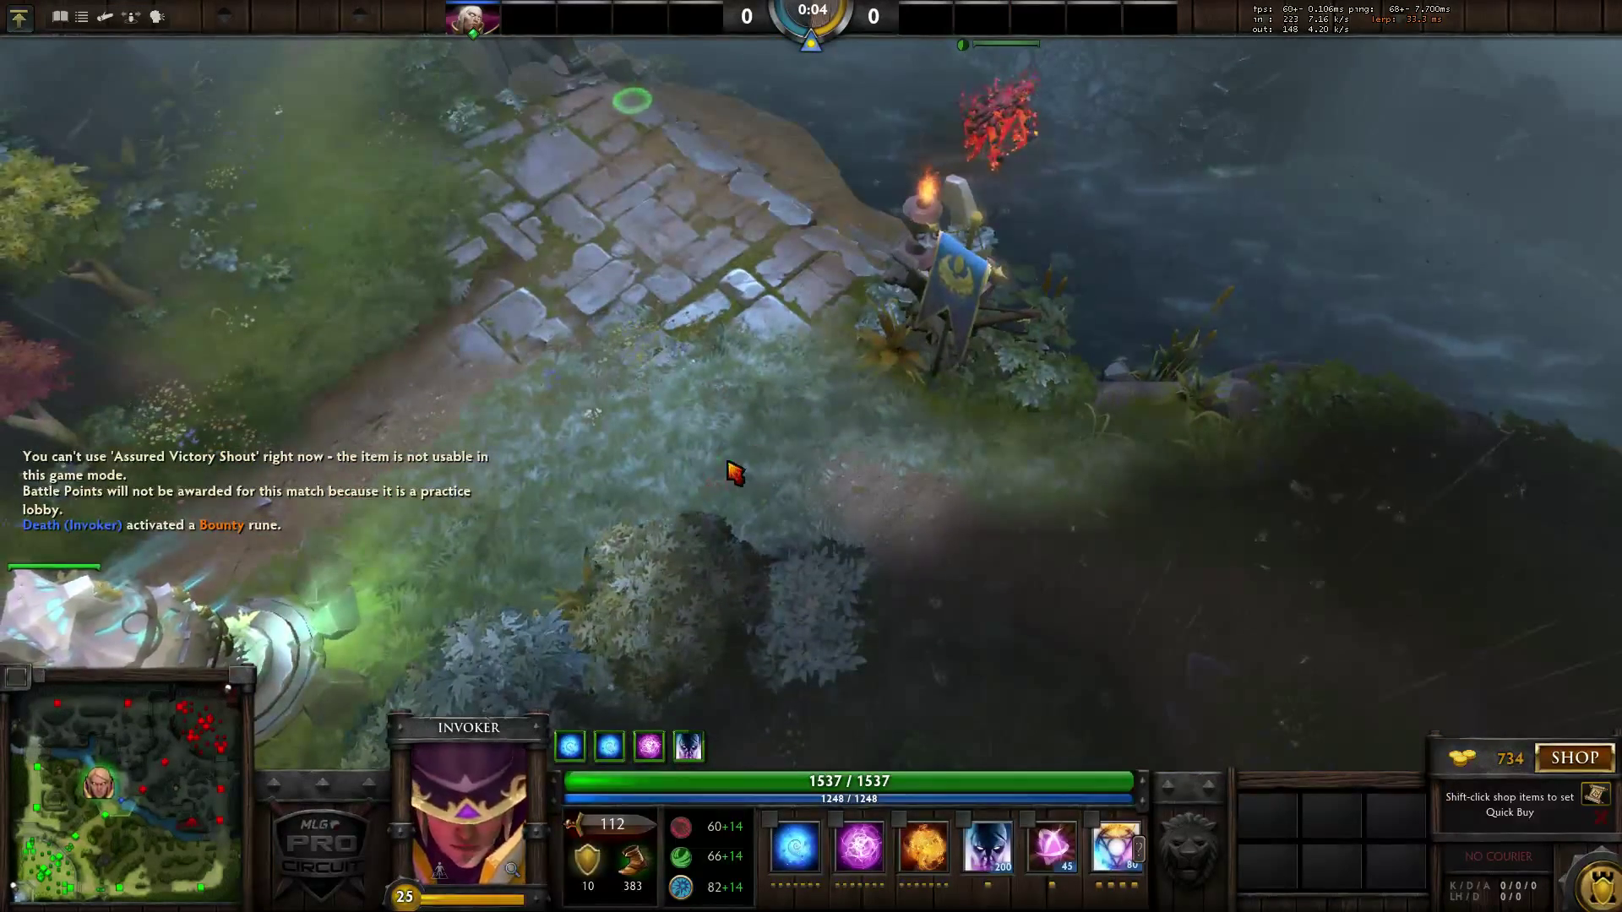
right_click(736, 458)
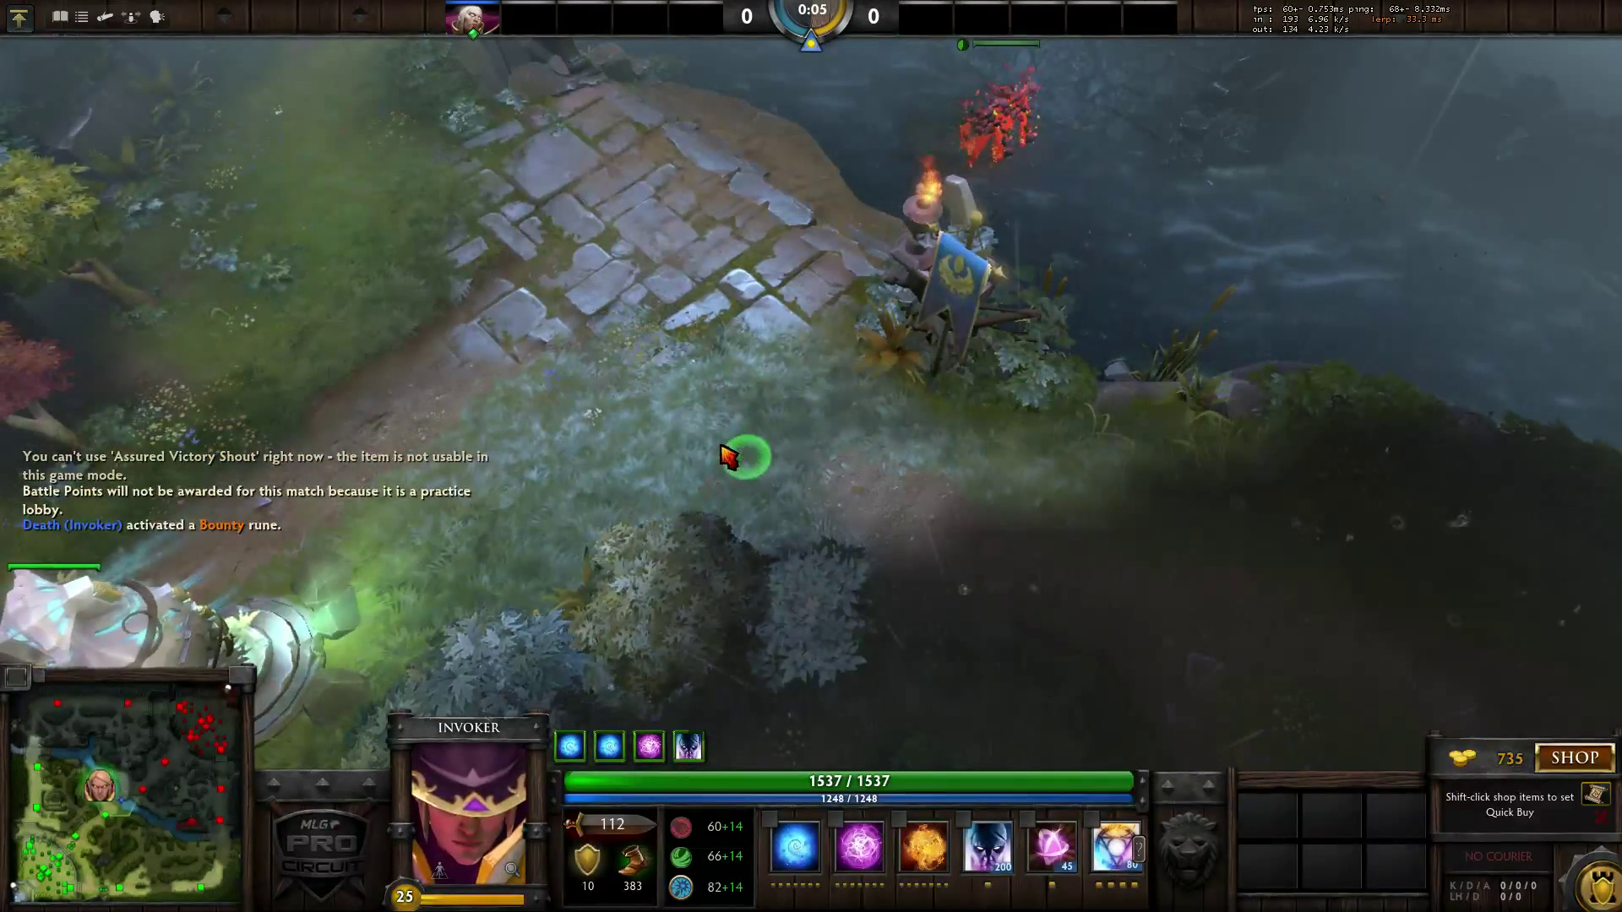
key(w)
key(w)
key(w)
right_click(721, 395)
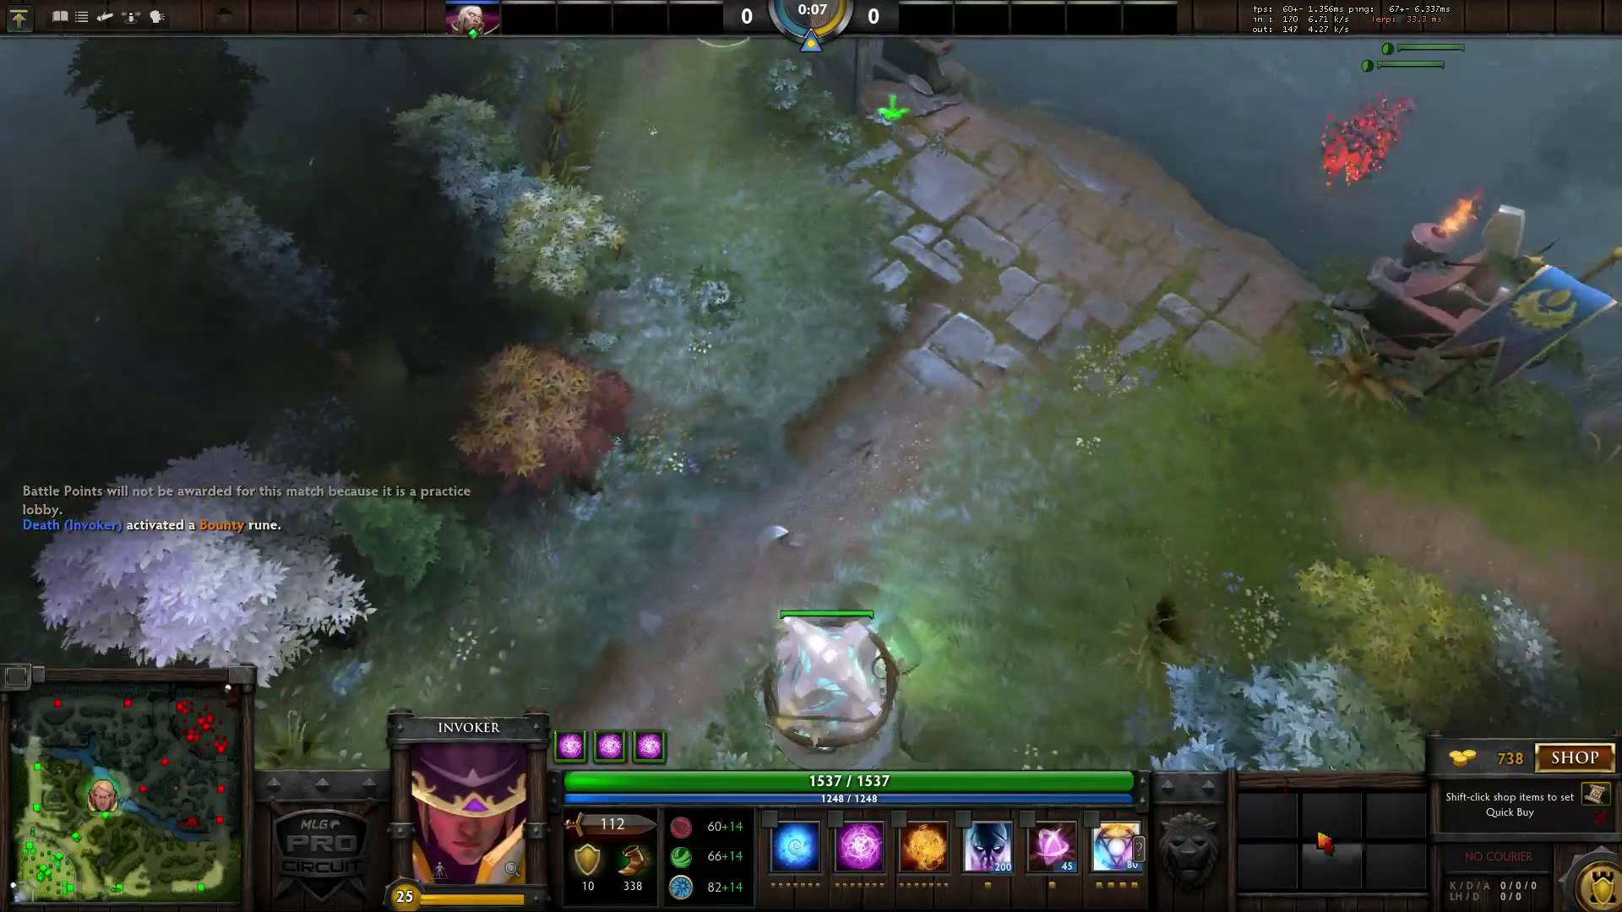
Step: Switch Invoker's orbs to three Quas and back to three Exort, and send him down the Radiant side of the river
key(q)
key(q)
key(q)
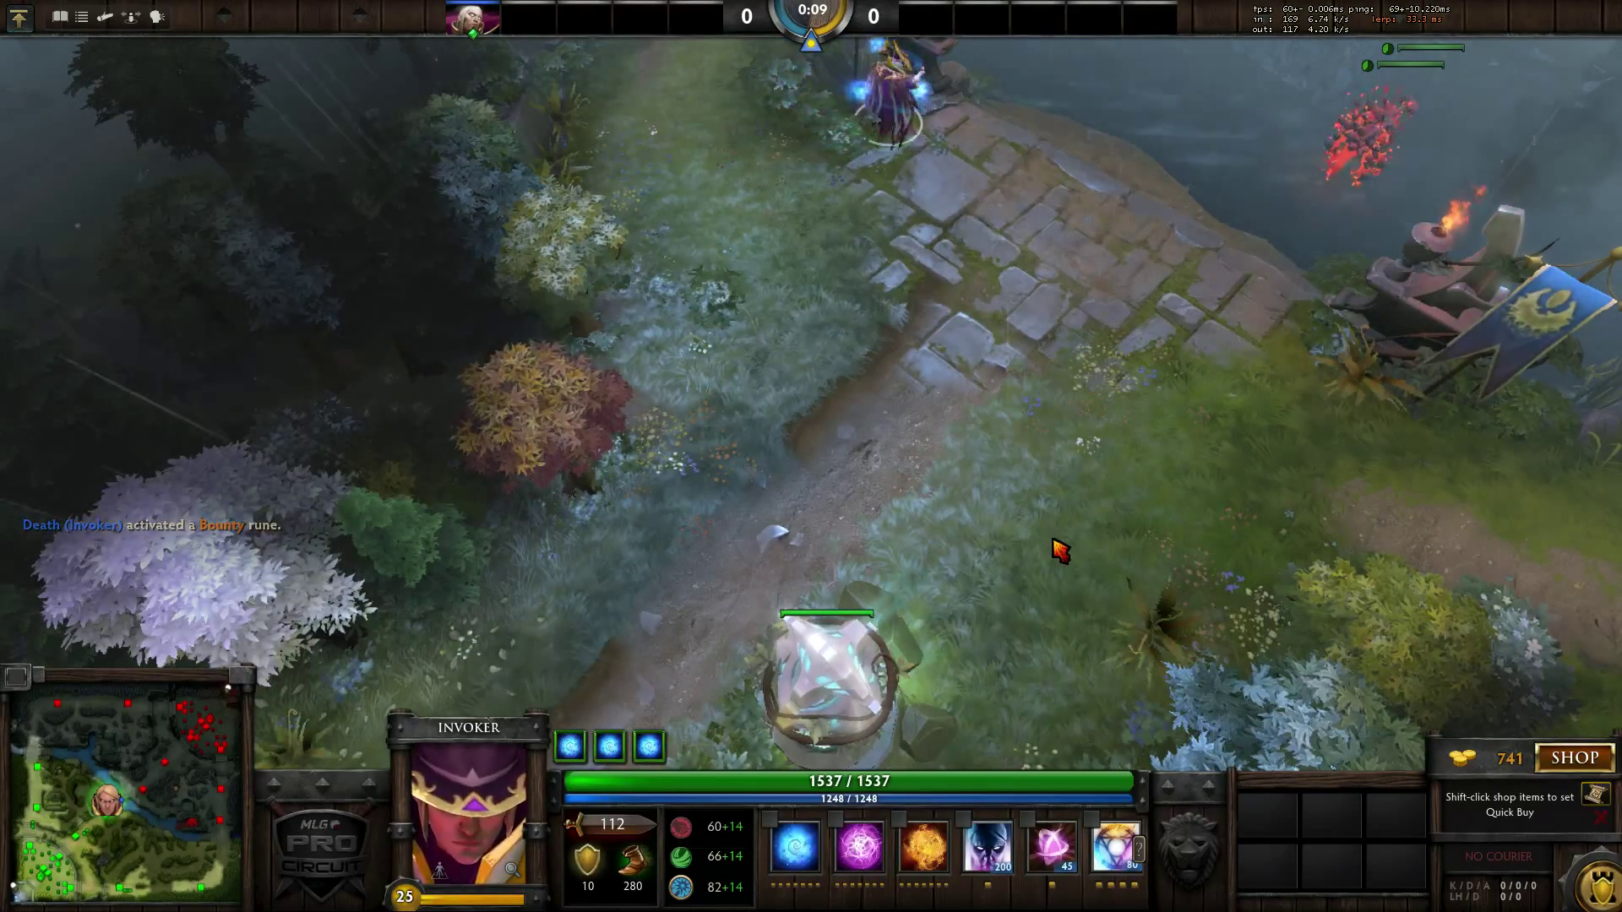
key(e)
key(e)
key(e)
right_click(1086, 539)
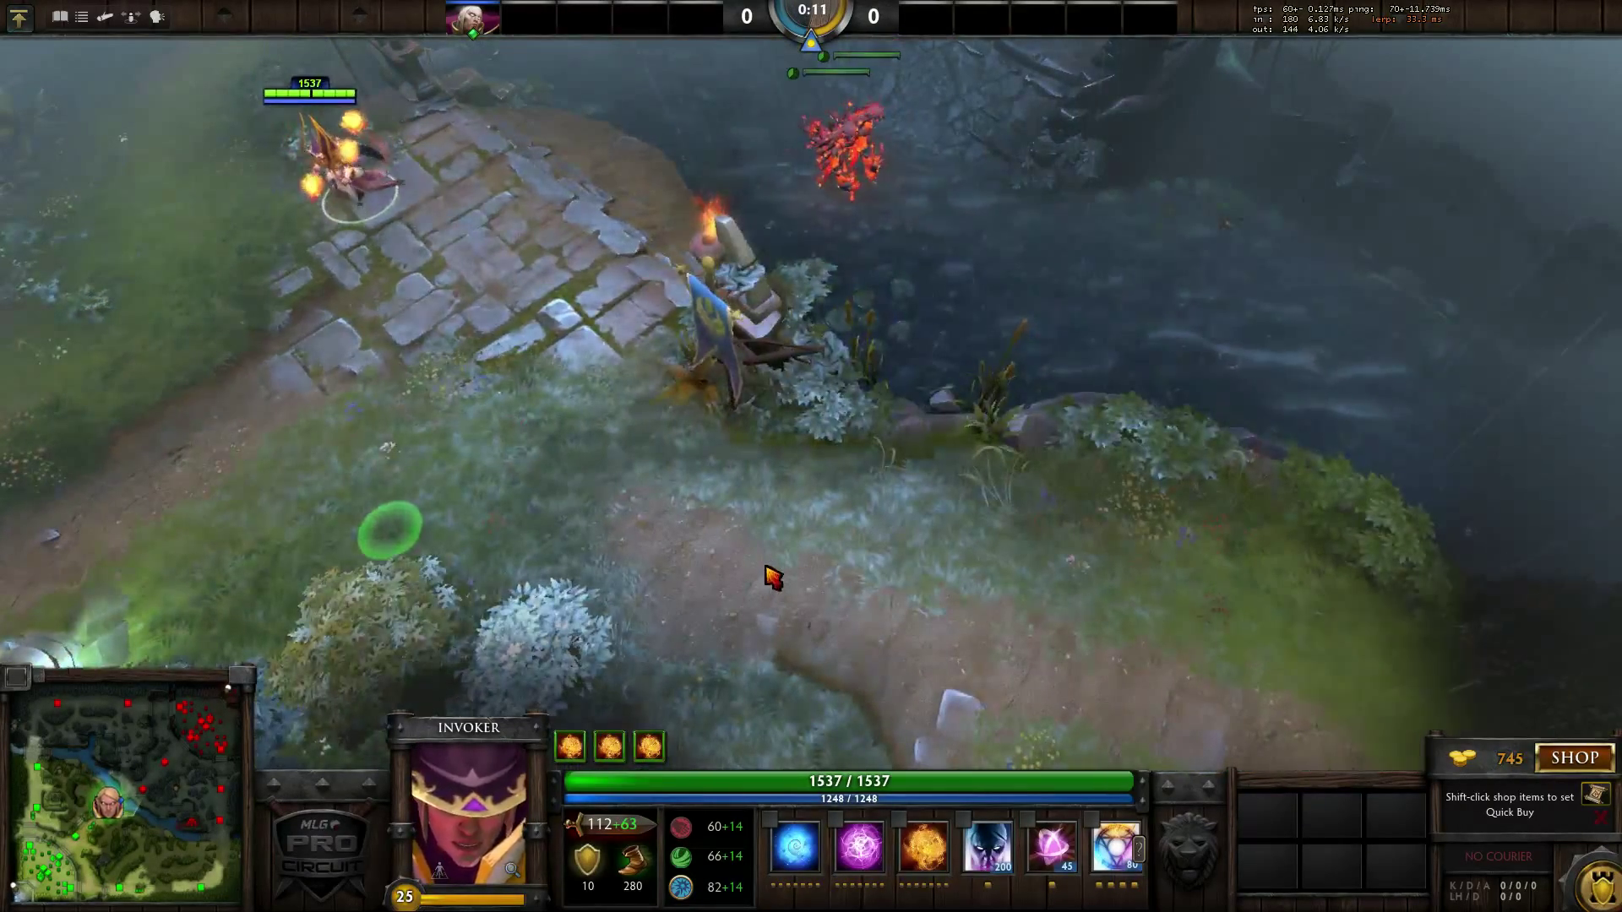
Step: Switch Invoker's orbs to three Wex and walk him southeast along the Radiant river bank
key(w)
key(w)
key(w)
right_click(828, 581)
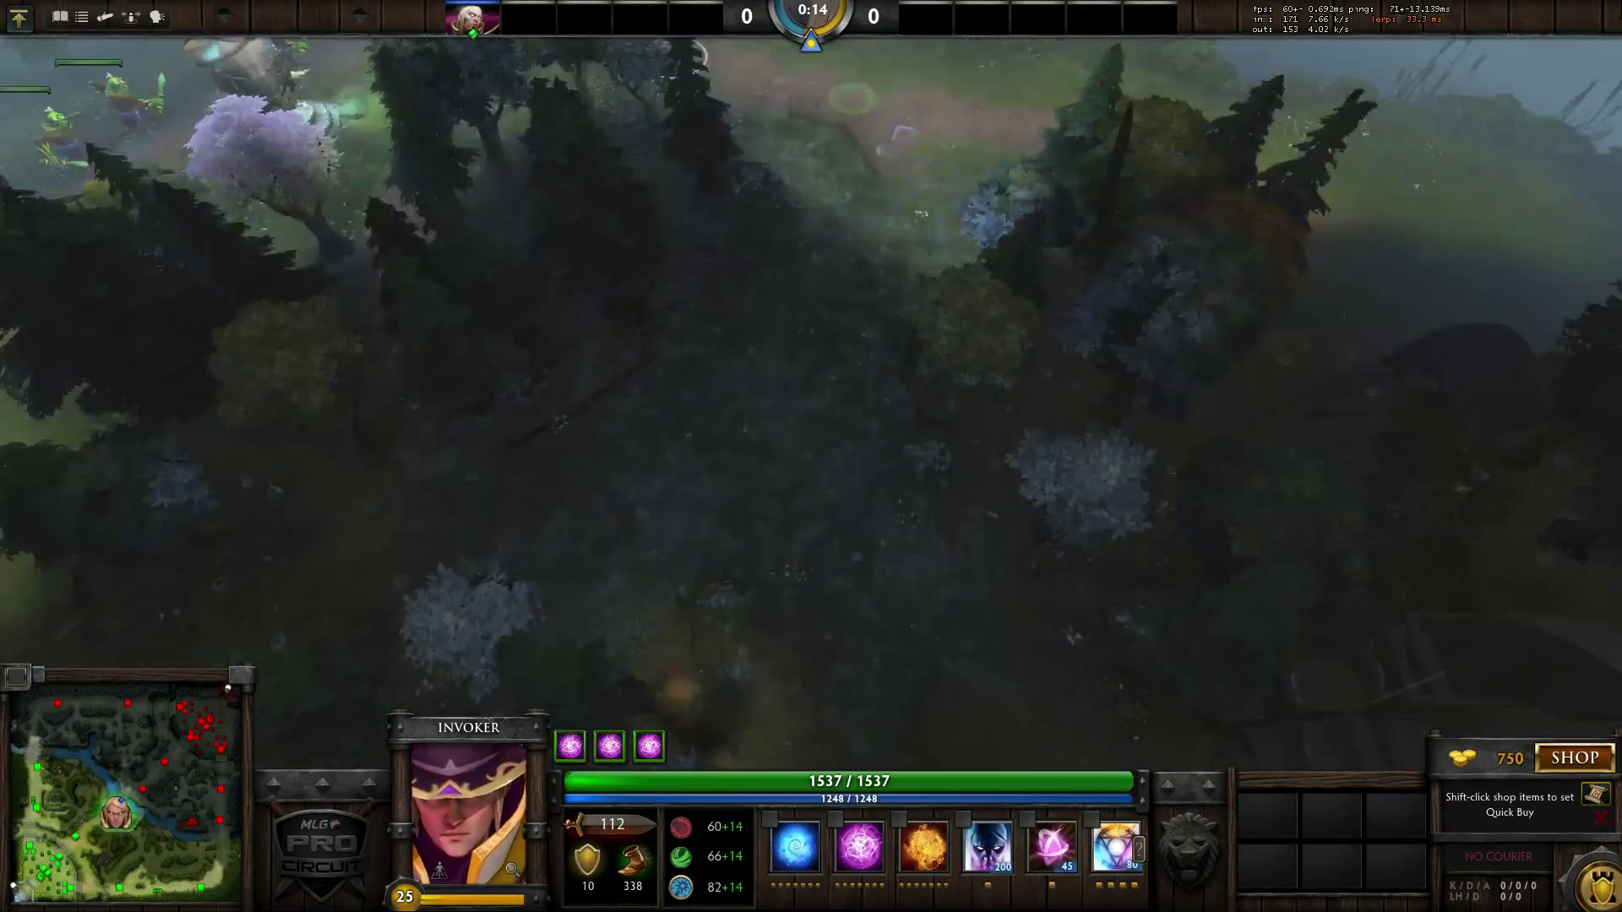
right_click(1130, 325)
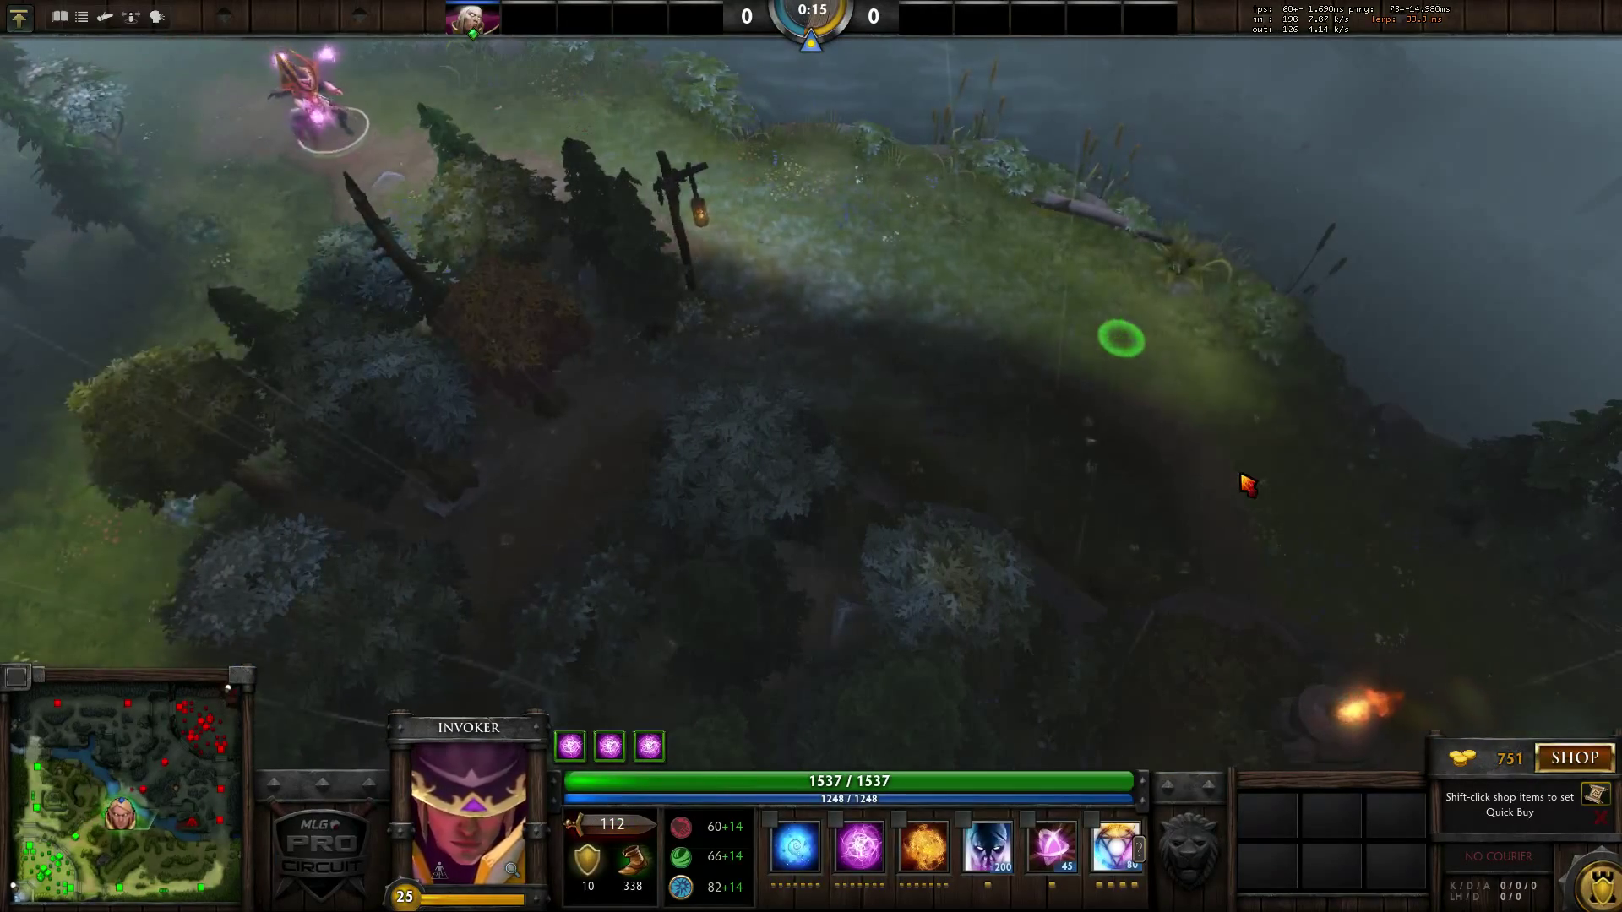
right_click(1250, 460)
Step: Switch Invoker's orbs to three Quas and walk him on along the bank into the lower river
key(q)
key(q)
key(q)
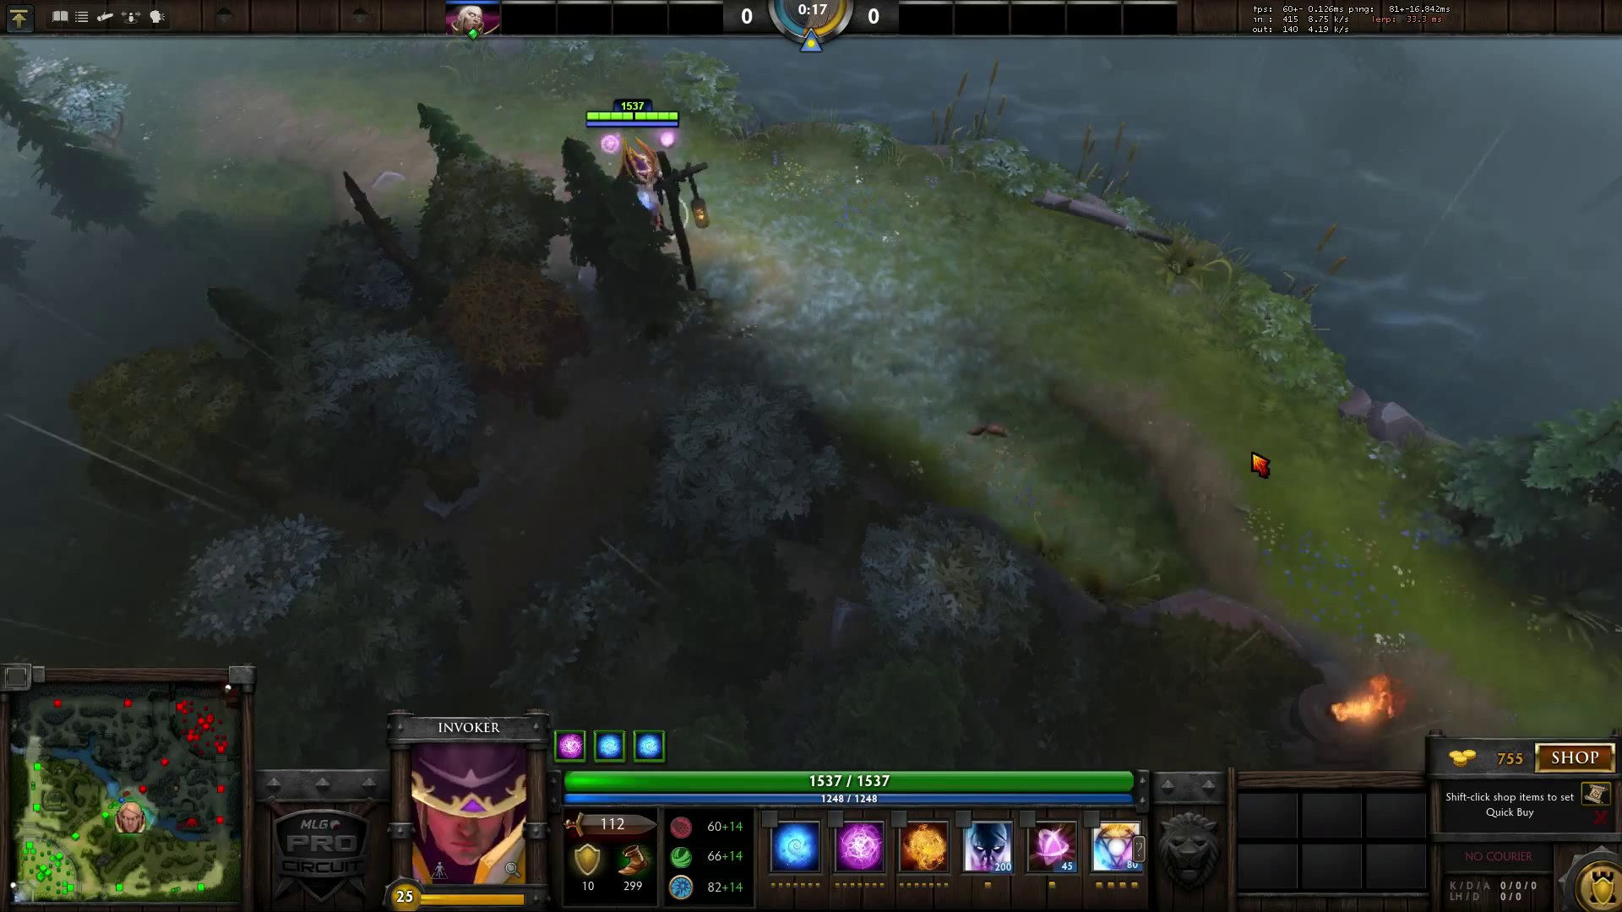
right_click(1254, 465)
right_click(782, 570)
right_click(970, 366)
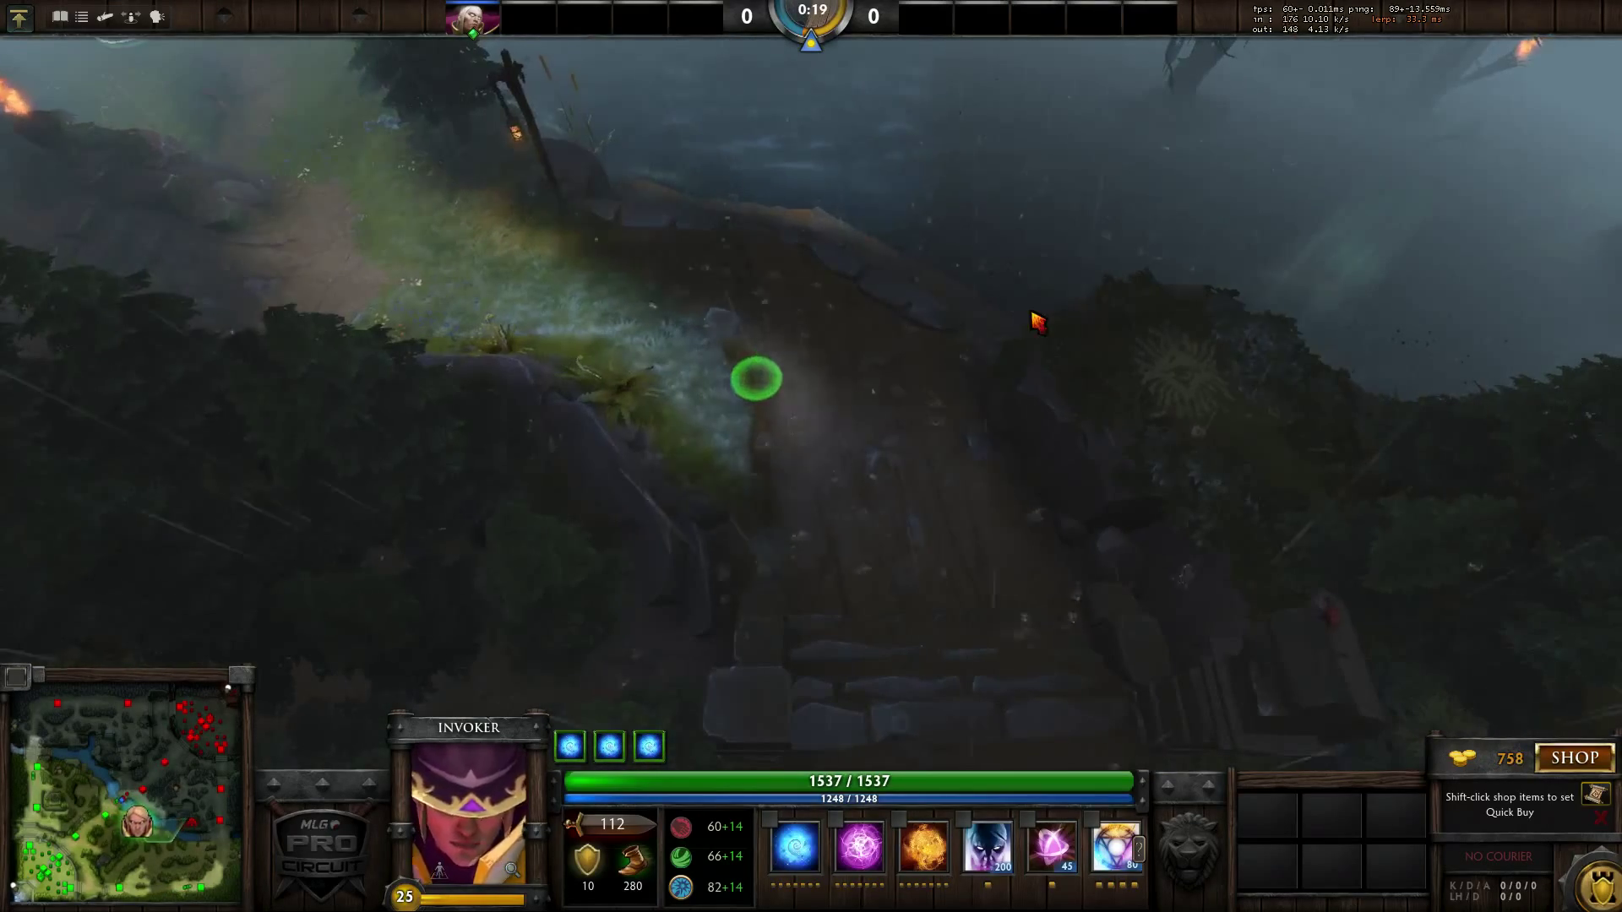
right_click(1030, 319)
right_click(1436, 300)
right_click(848, 394)
Step: Switch Invoker's orbs to three Exort and send him to collect the Bounty rune in the lower river
key(e)
key(e)
key(e)
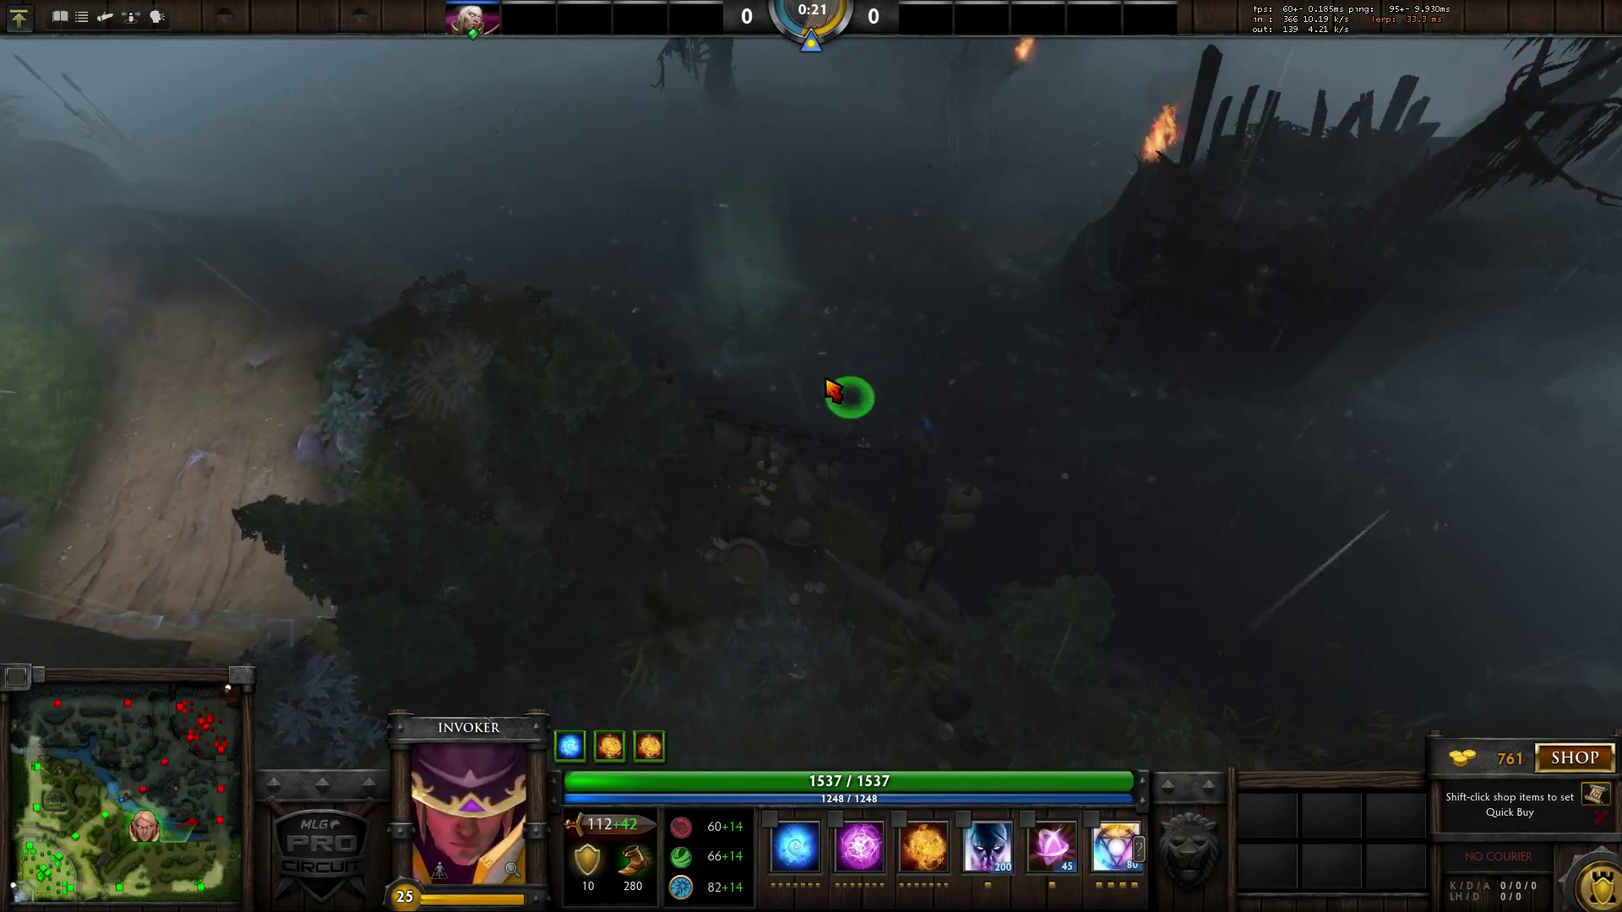
right_click(823, 353)
right_click(1377, 616)
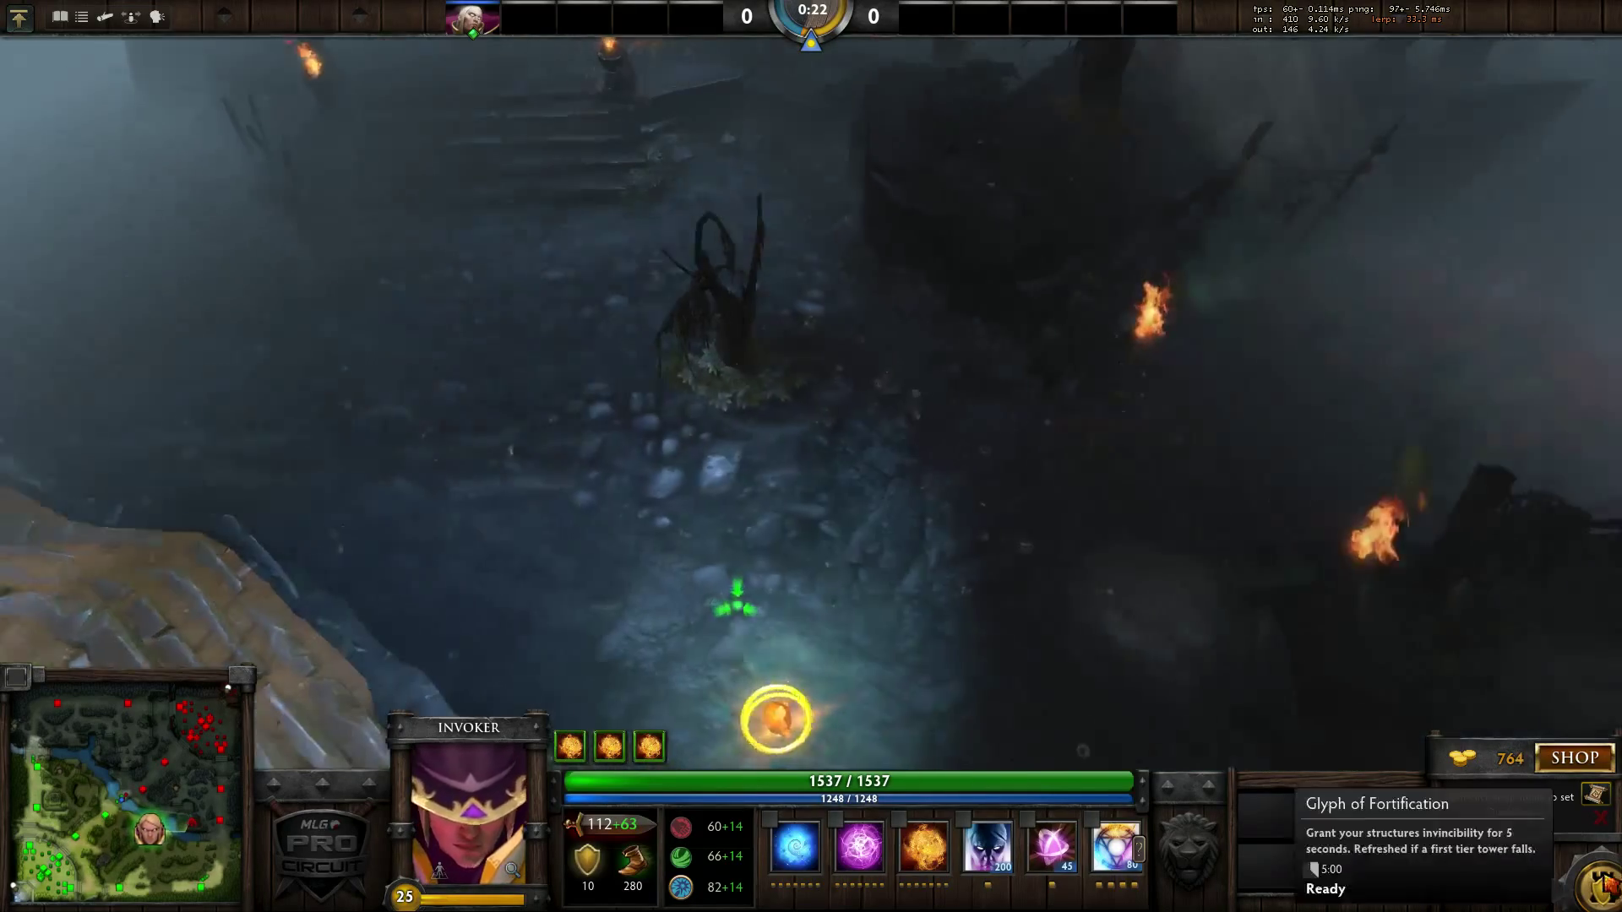
right_click(773, 717)
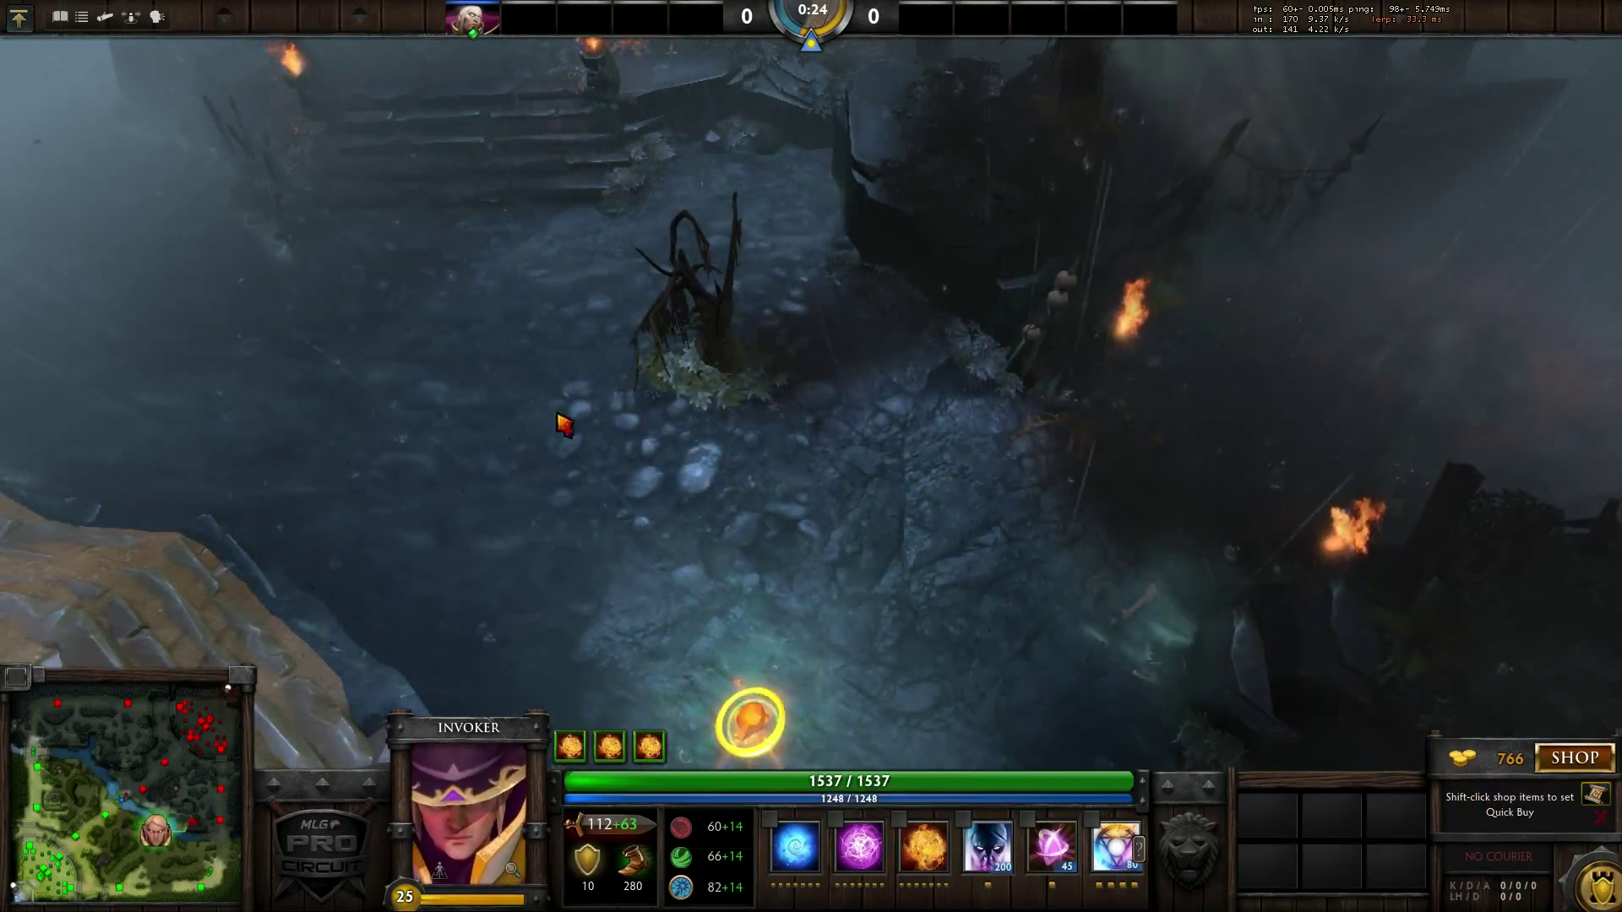
click(750, 721)
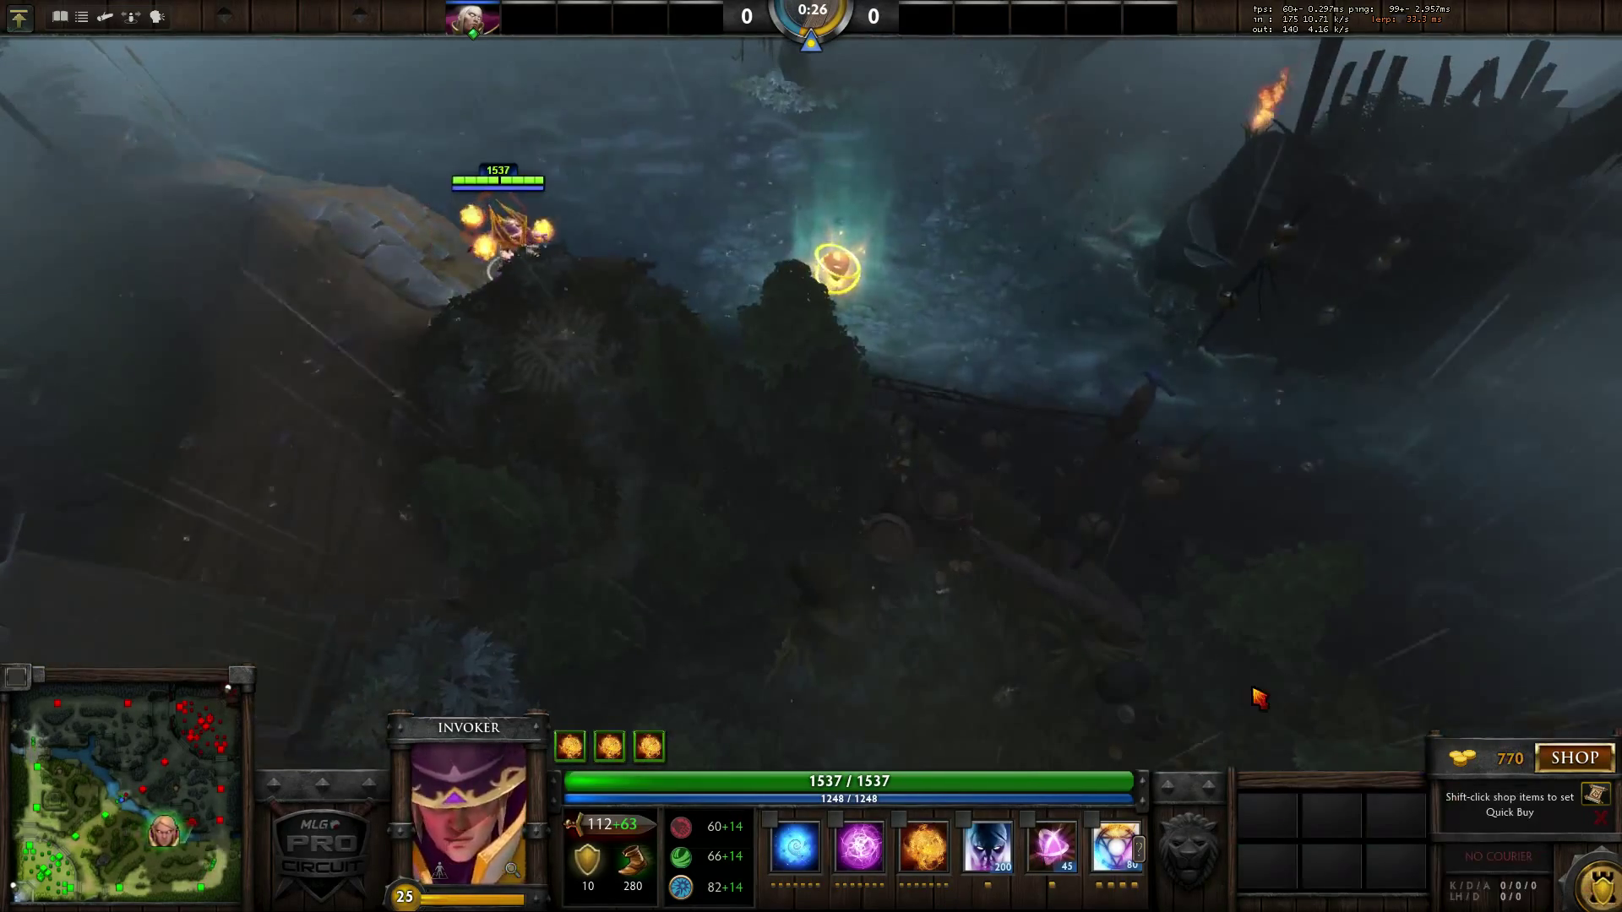
Step: Walk Invoker back from the rune northwest along the Radiant river bank
right_click(267, 293)
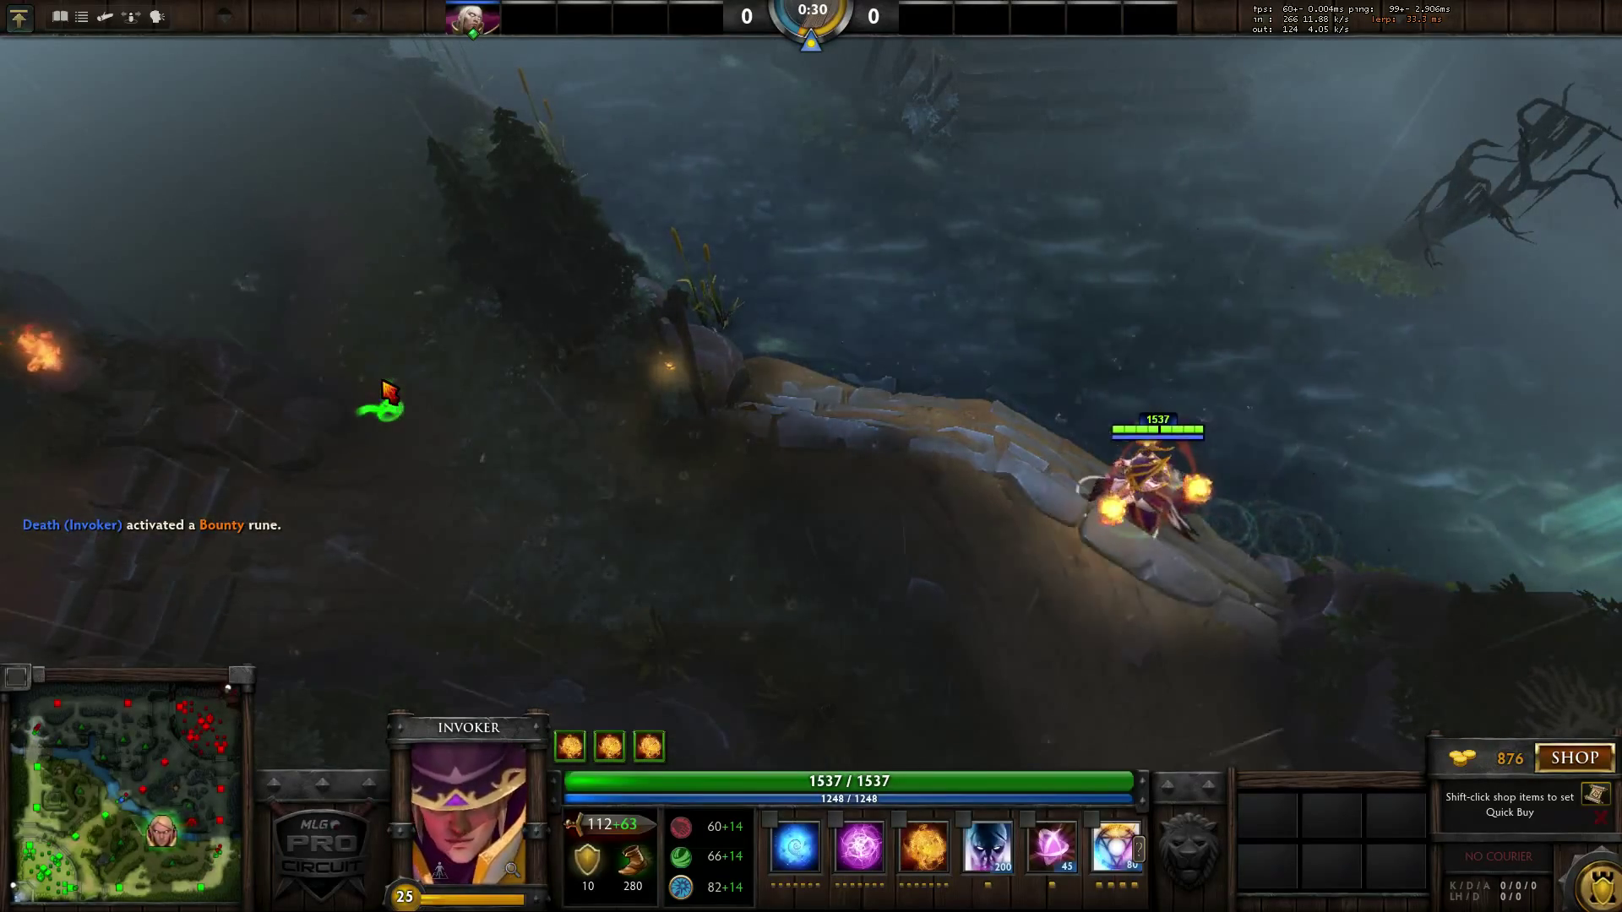
right_click(321, 342)
right_click(587, 443)
right_click(647, 248)
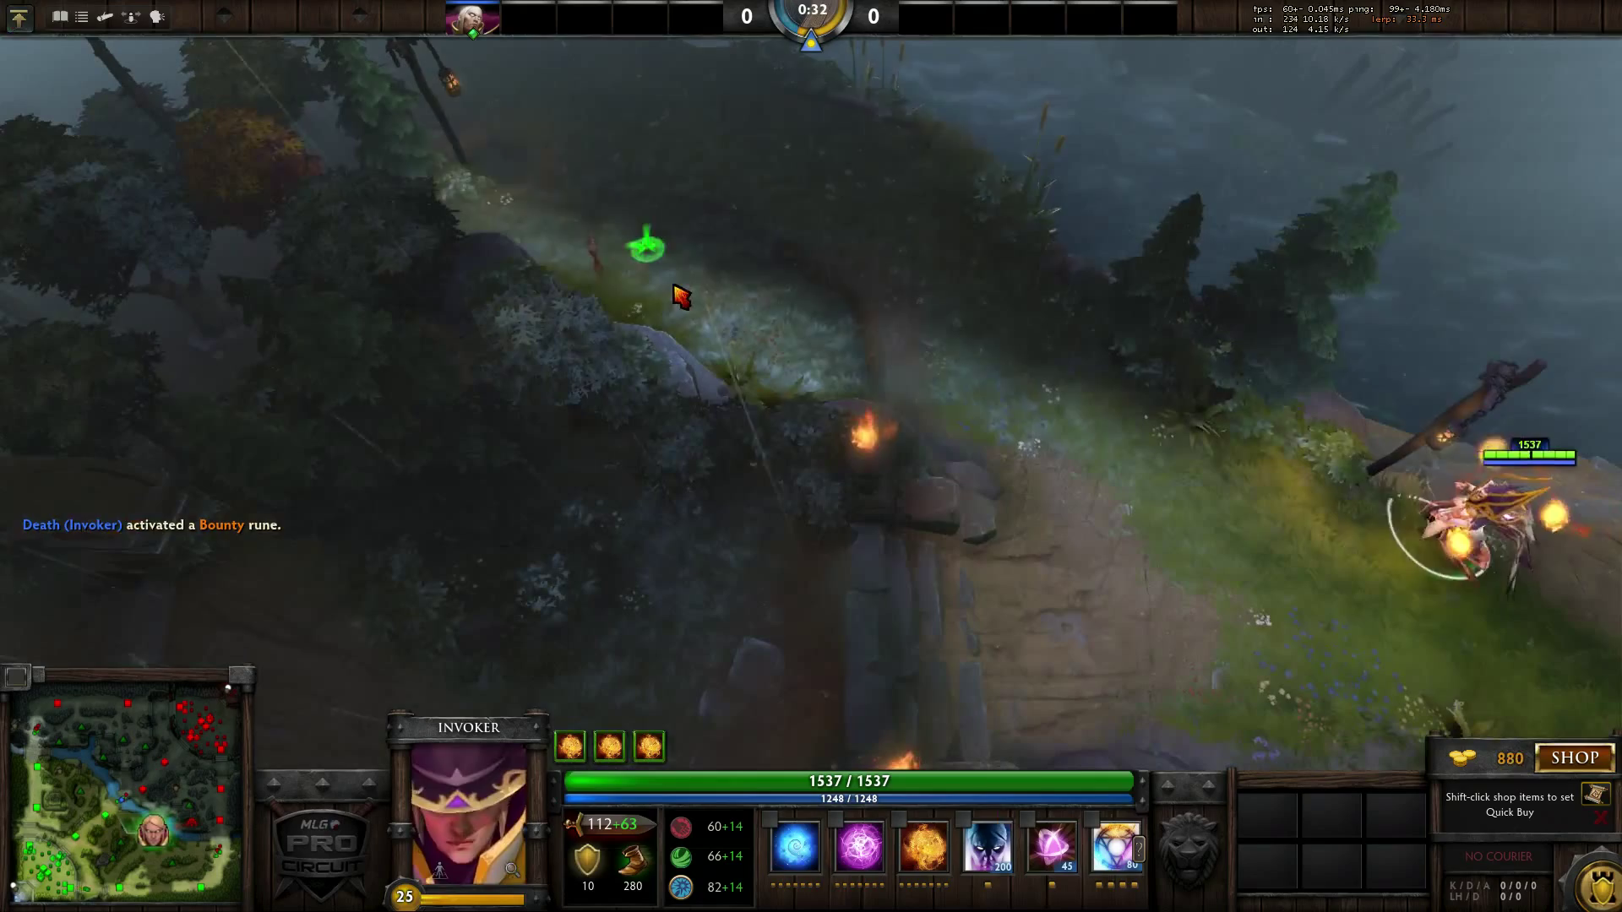
right_click(778, 351)
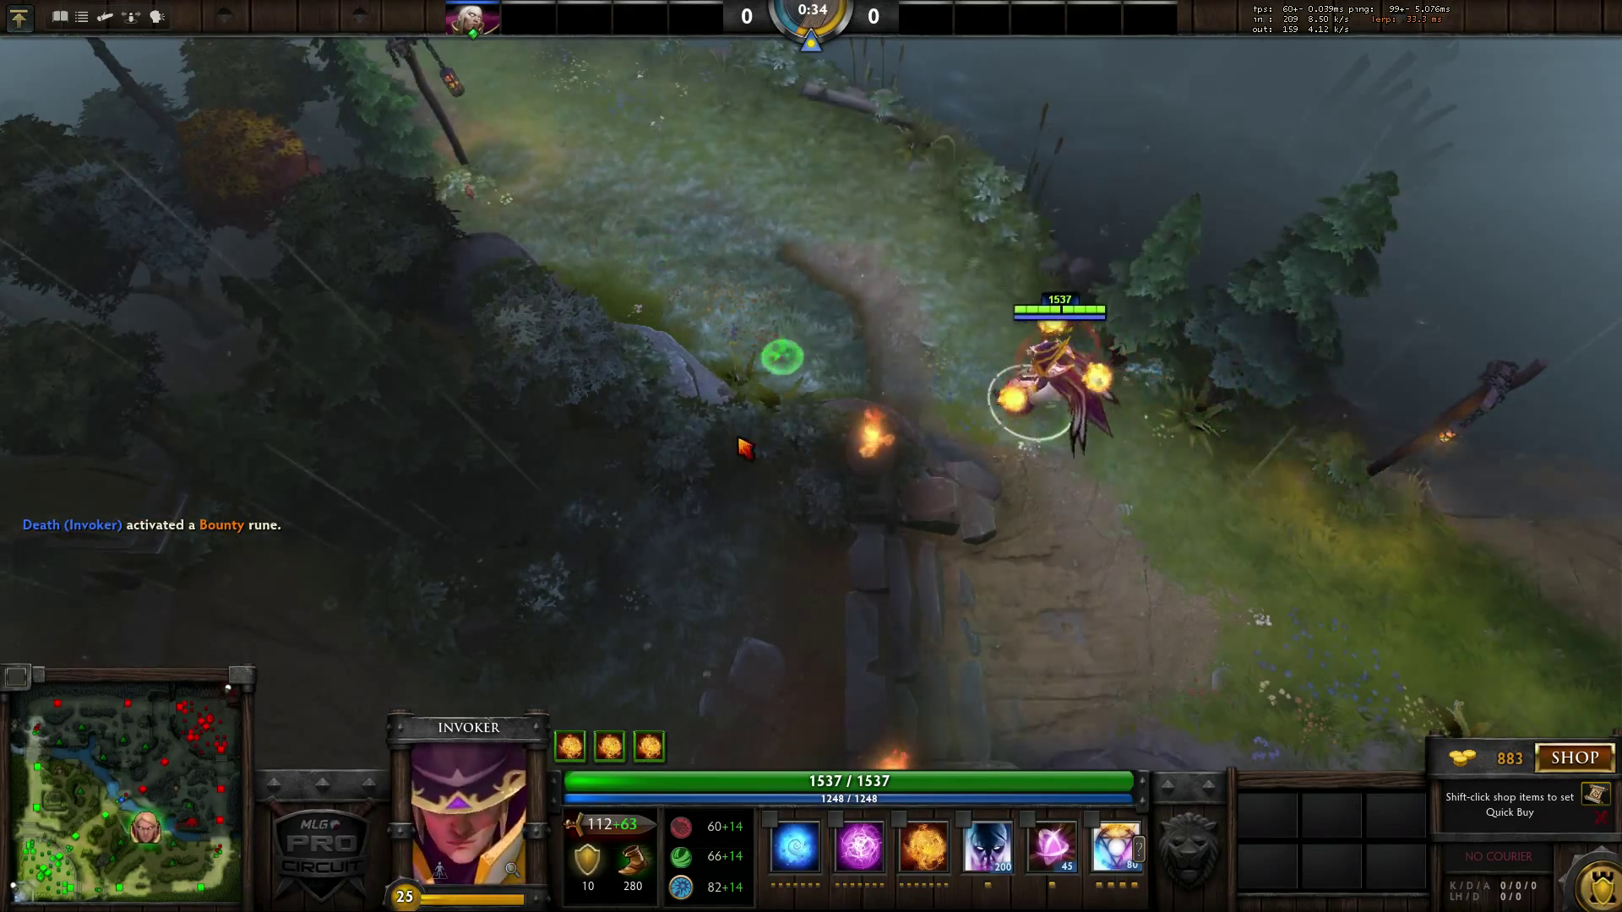
right_click(732, 456)
Step: Bring Invoker back to the paved mid-lane river crossing beside the Radiant creeps
key(F1)
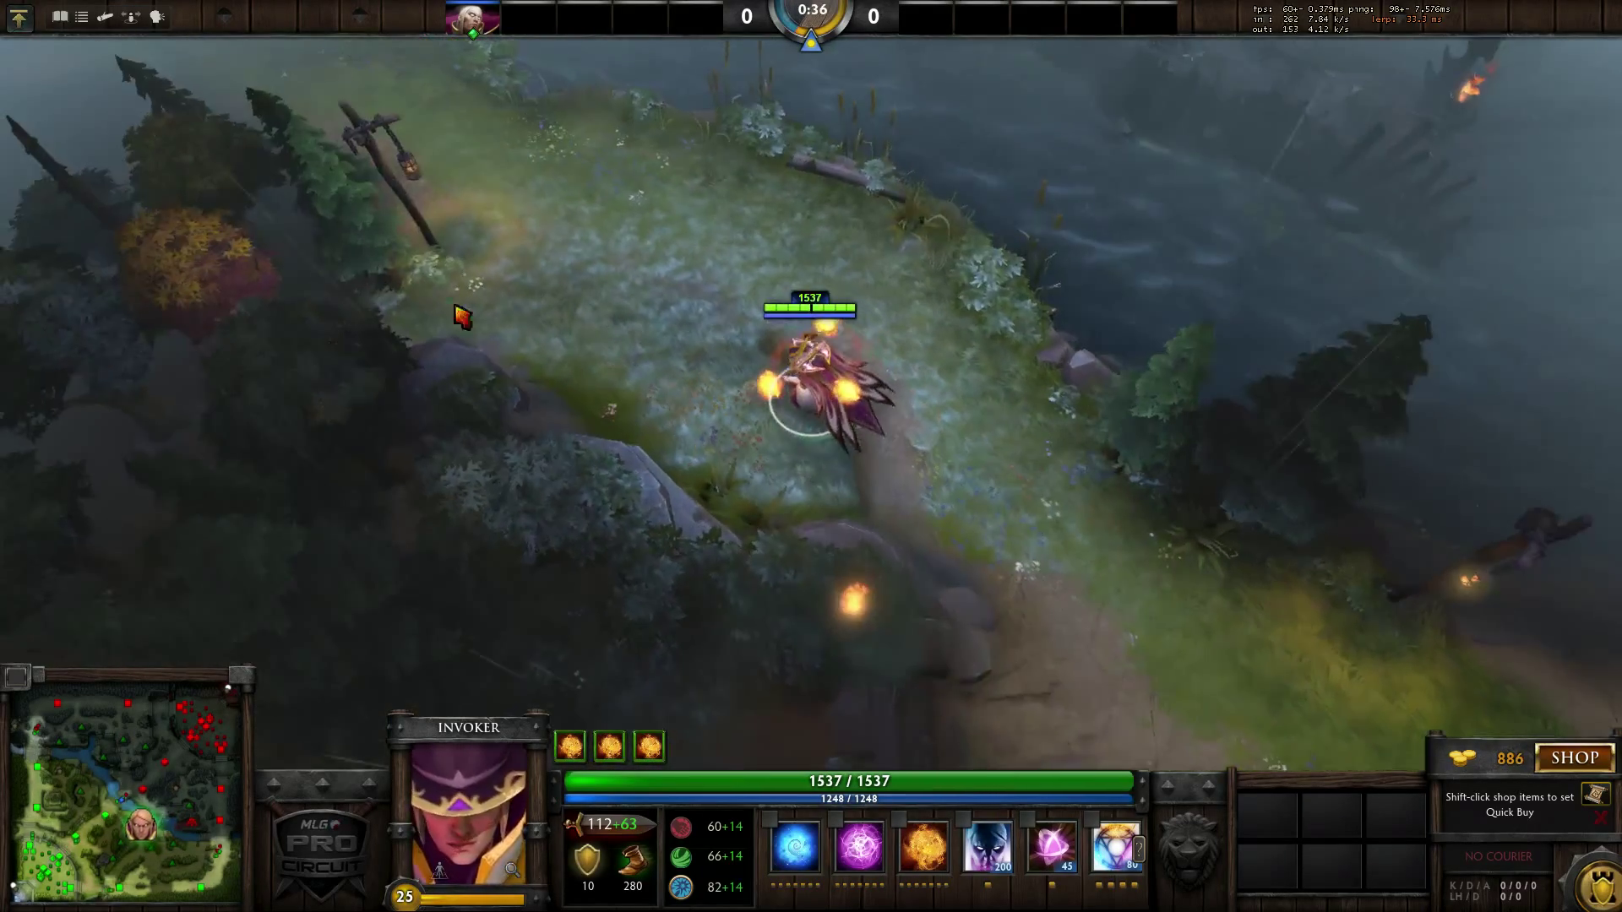
drag(243, 126, 659, 464)
key(F1)
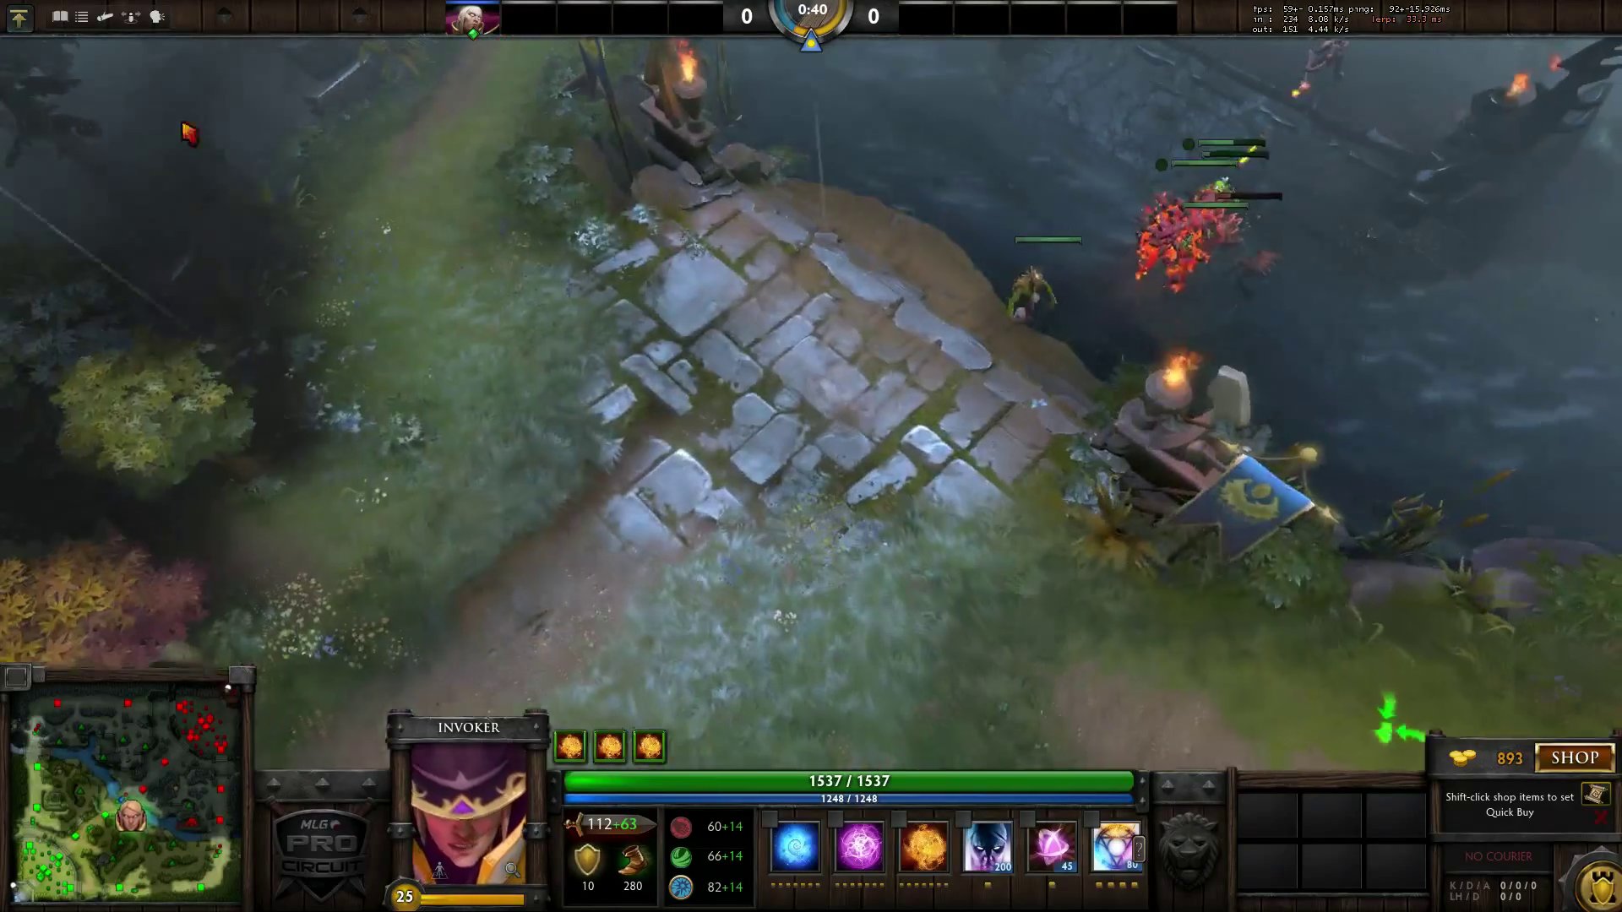
right_click(577, 397)
key(F1)
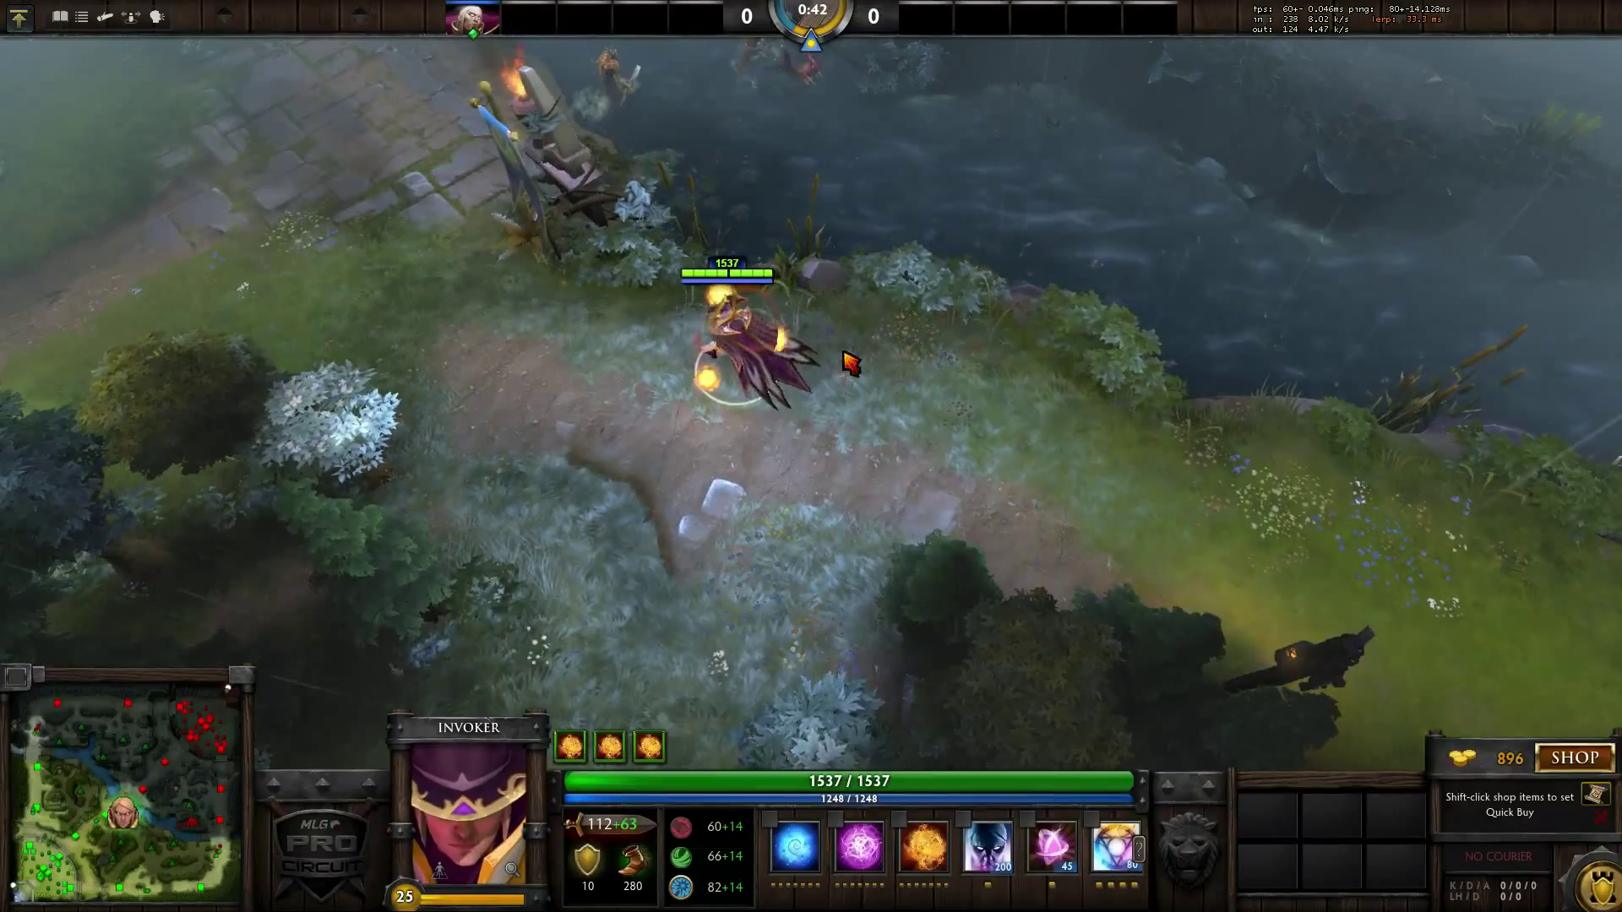
key(F1)
key(F1)
key(F1)
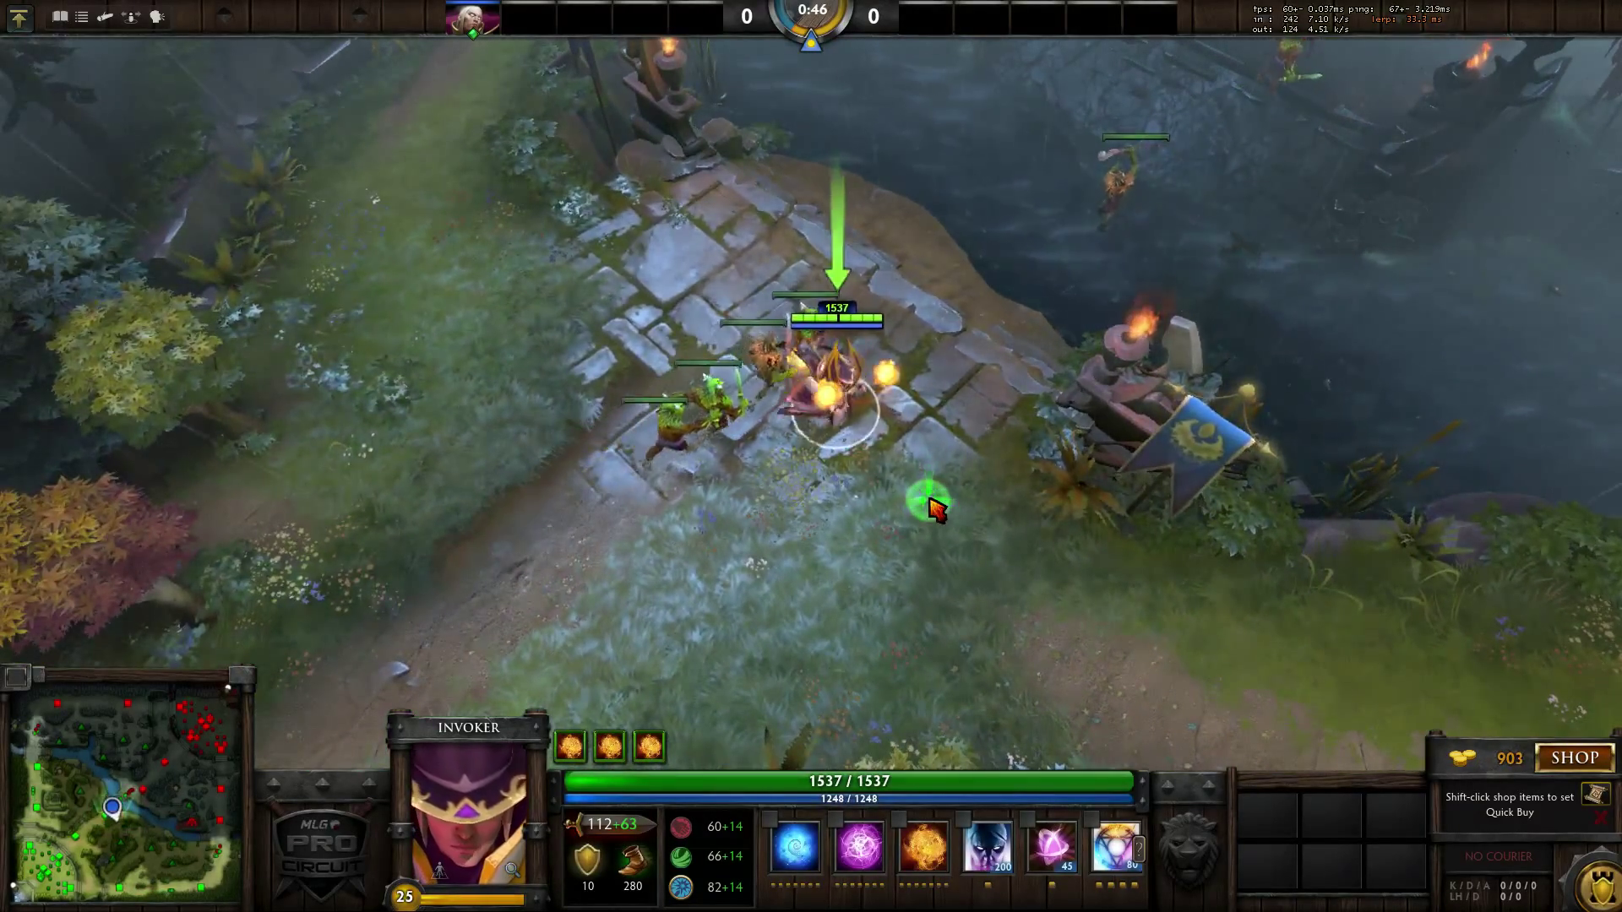
Step: Execute invo.cfg from the console with "exec invo.cfg" and return to the match
key(backslash)
text(exc)
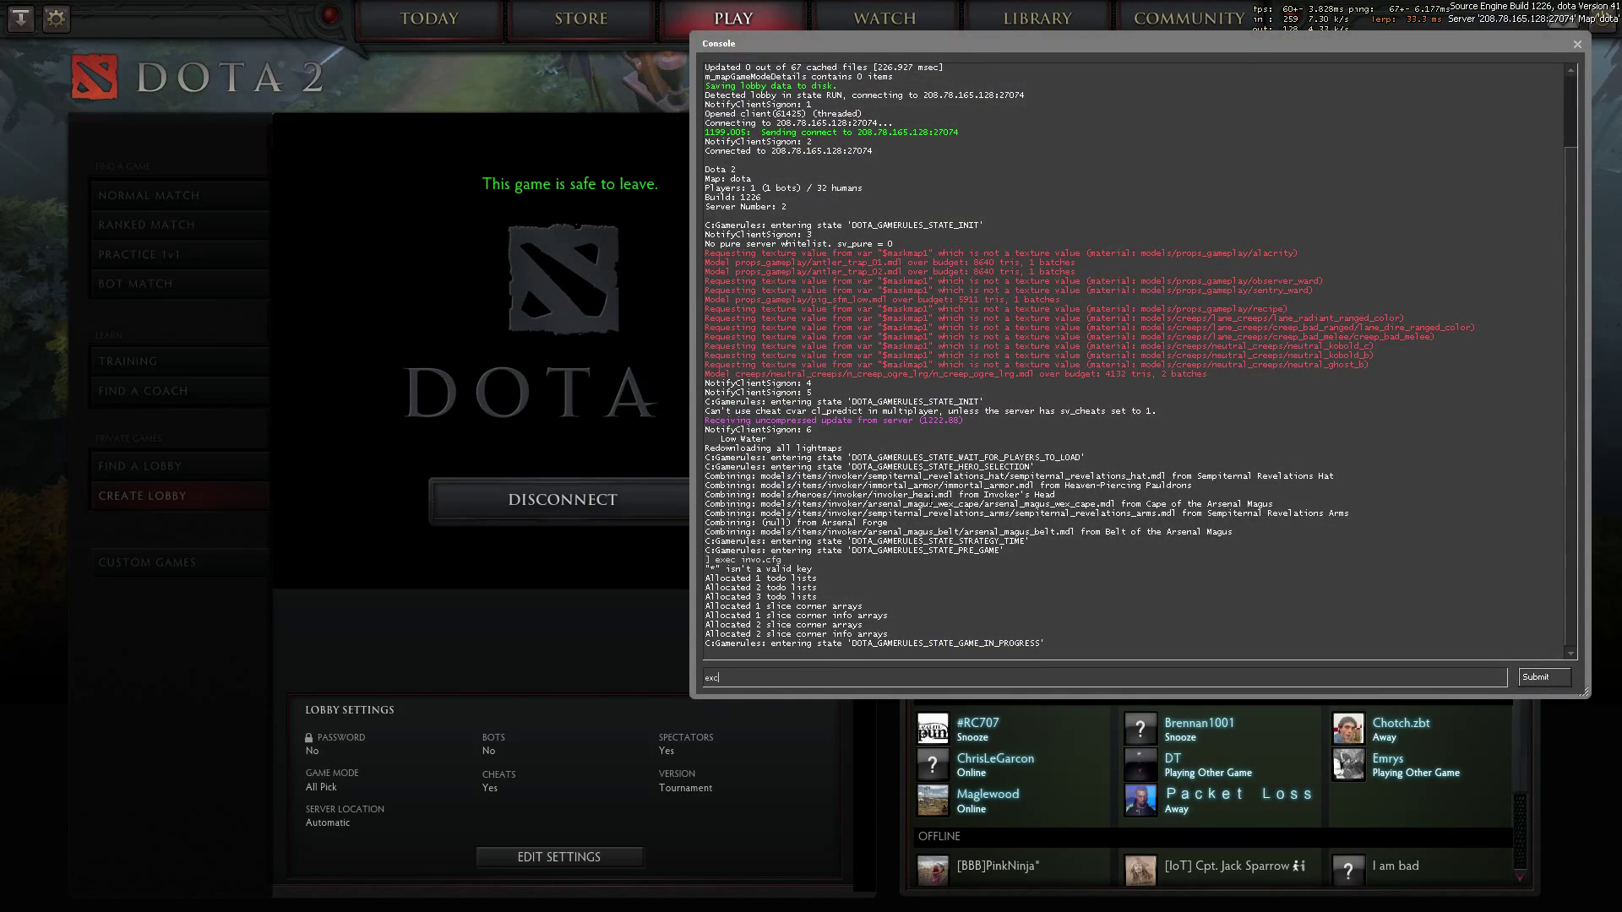
text(c invo.cfg)
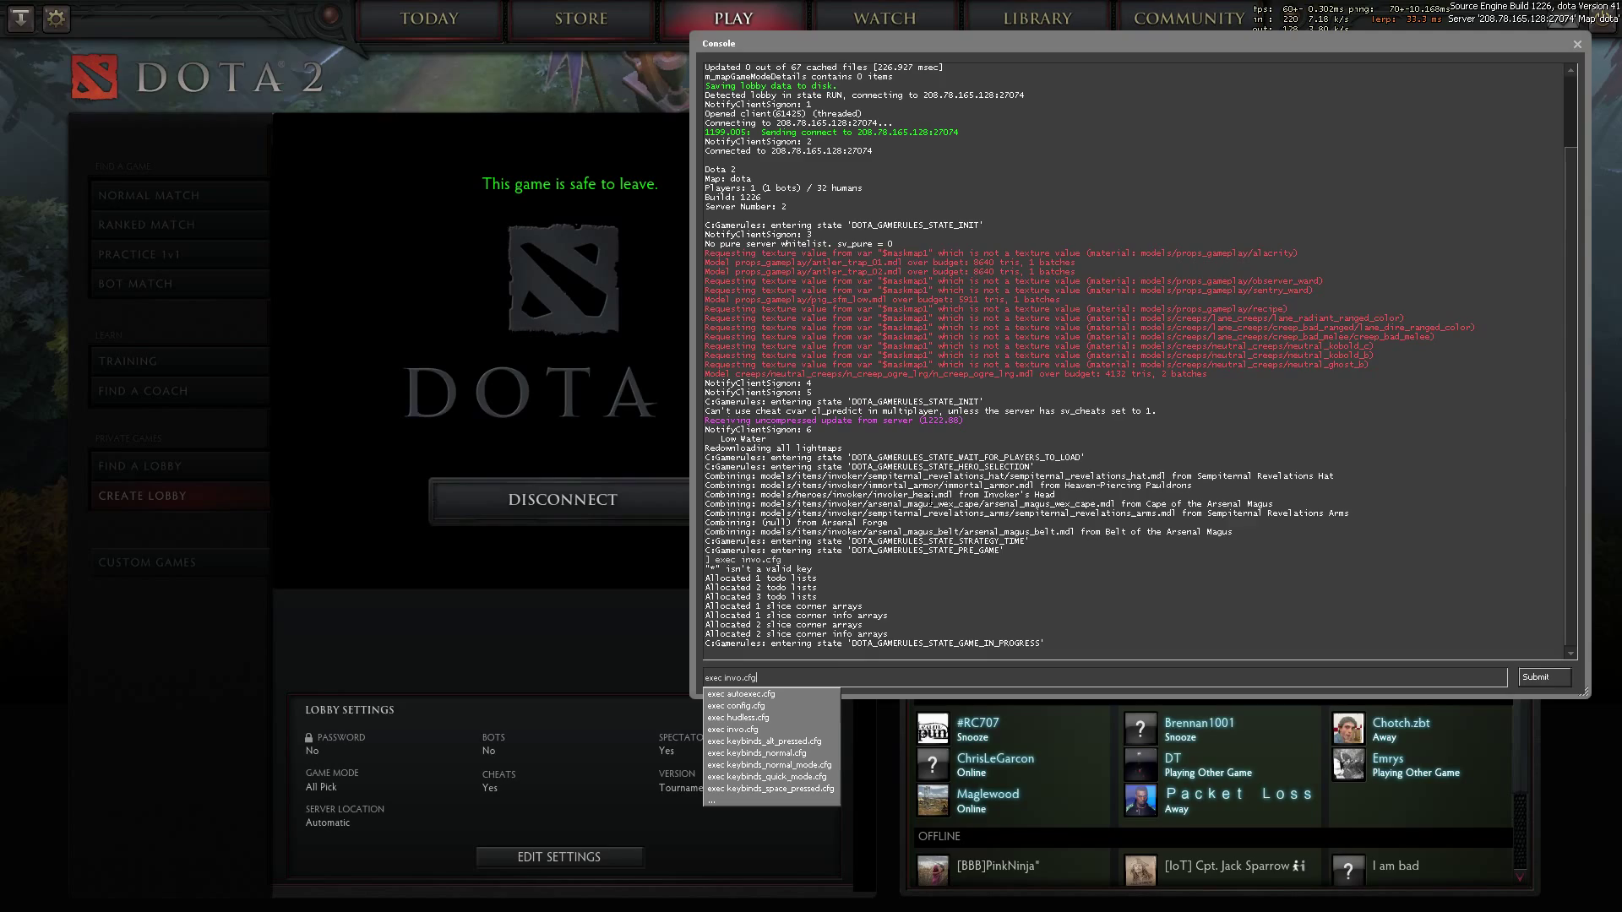
key(Return)
key(backslash)
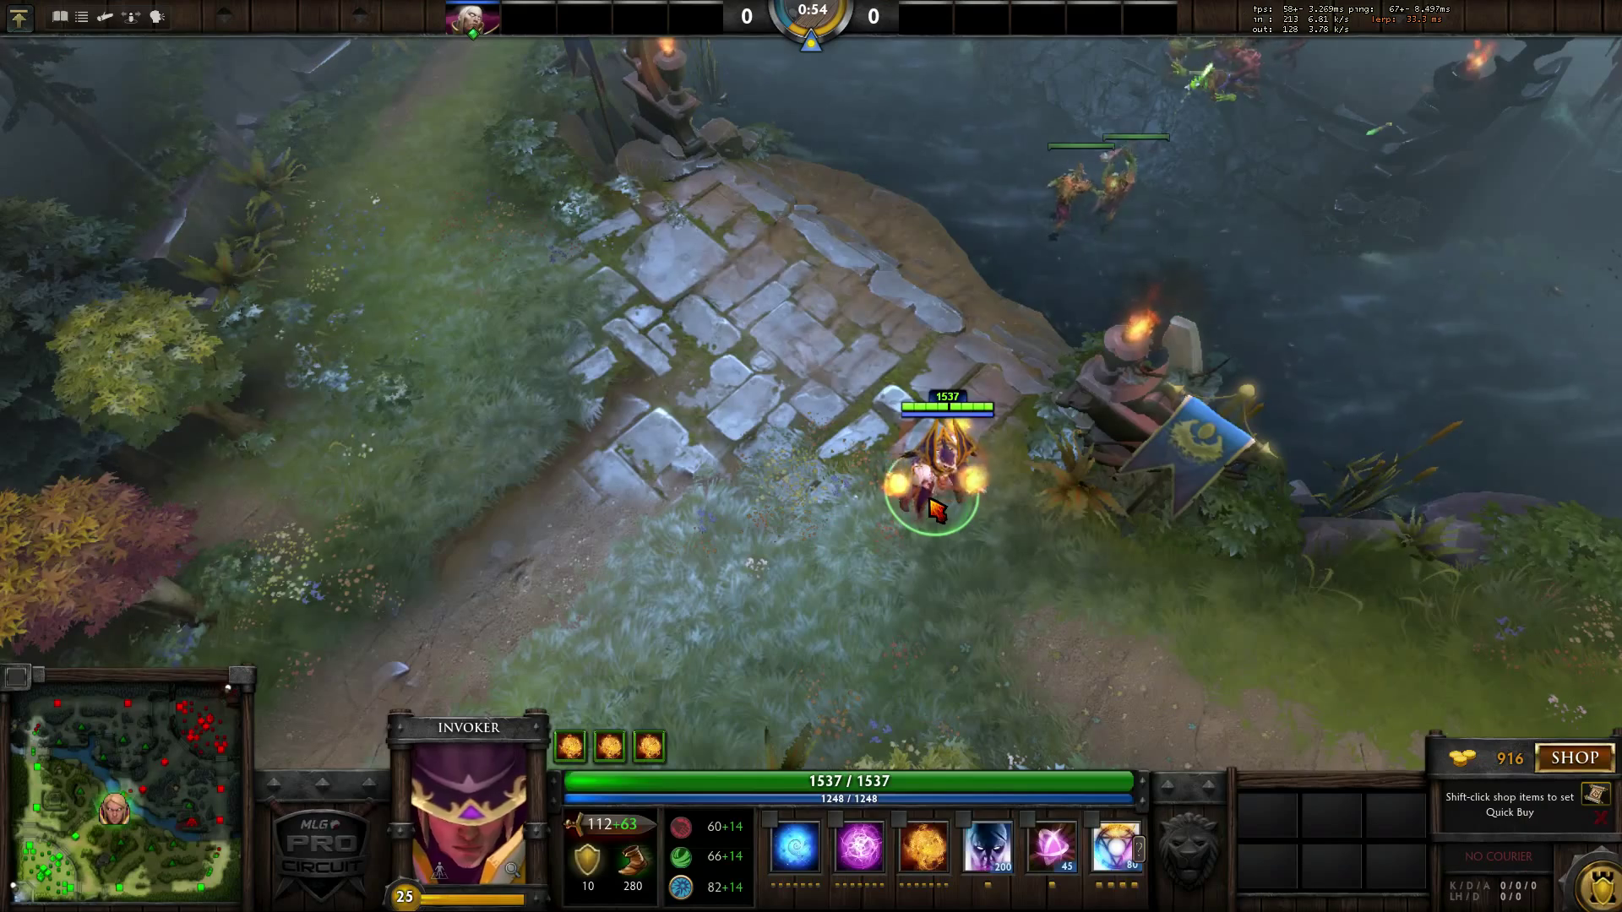
Step: Invoke Cold Snap from three Quas, and Forge Spirit from one Quas and two Exort
key(q)
key(q)
key(q)
key(r)
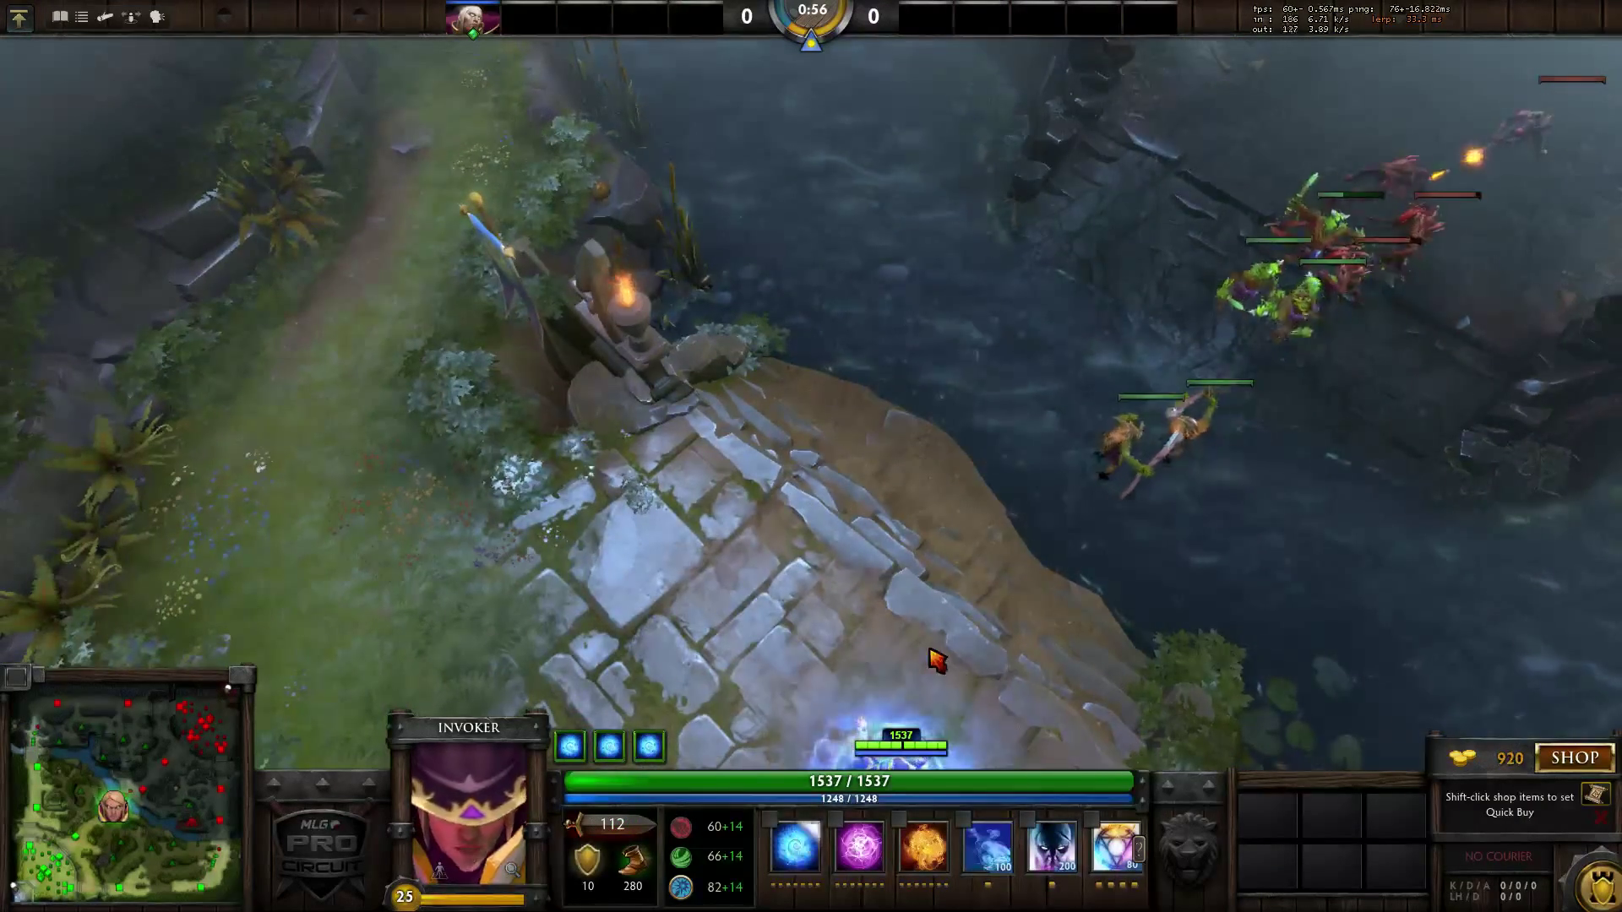
key(e)
key(e)
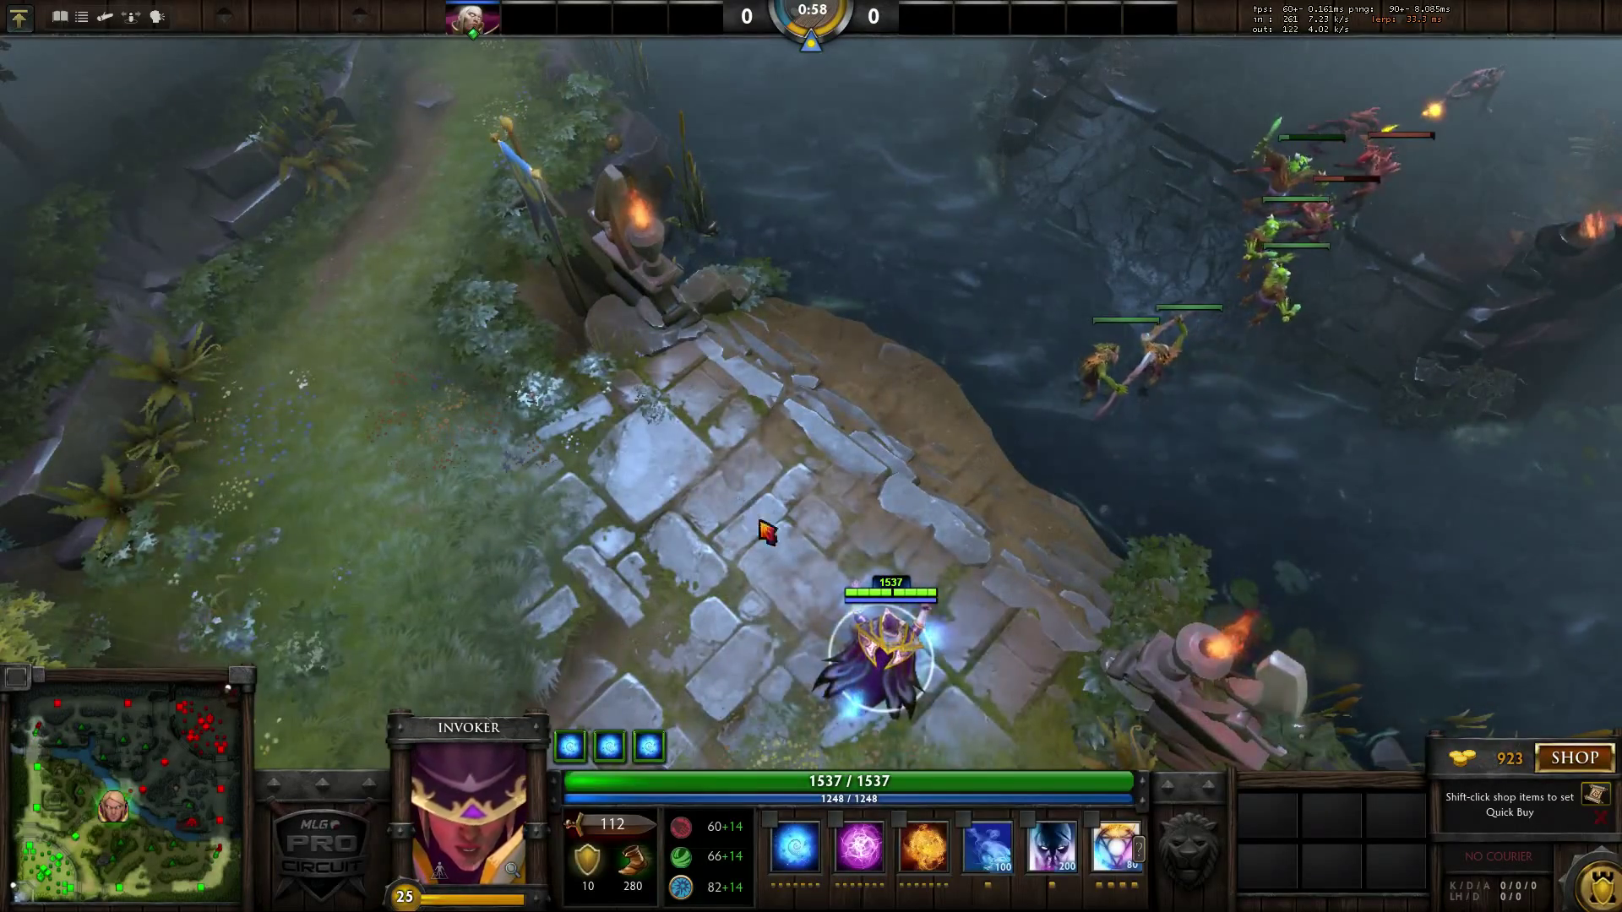
key(r)
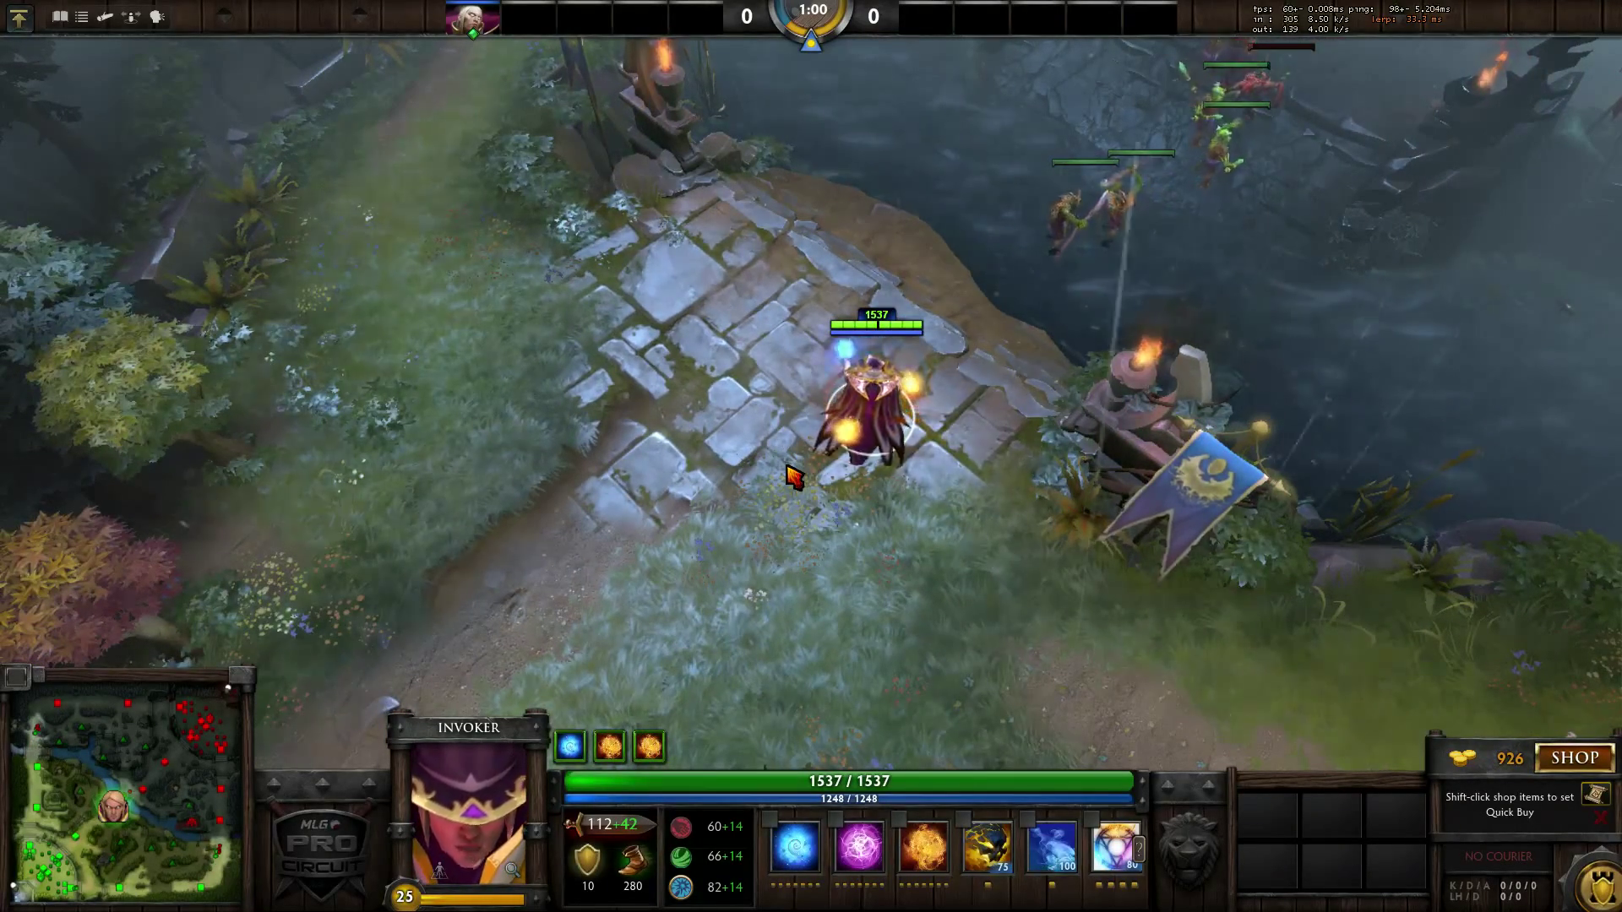
Step: Invoke Deafening Blast from Quas, Wex and Exort, and EMP from three Wex
key(w)
key(r)
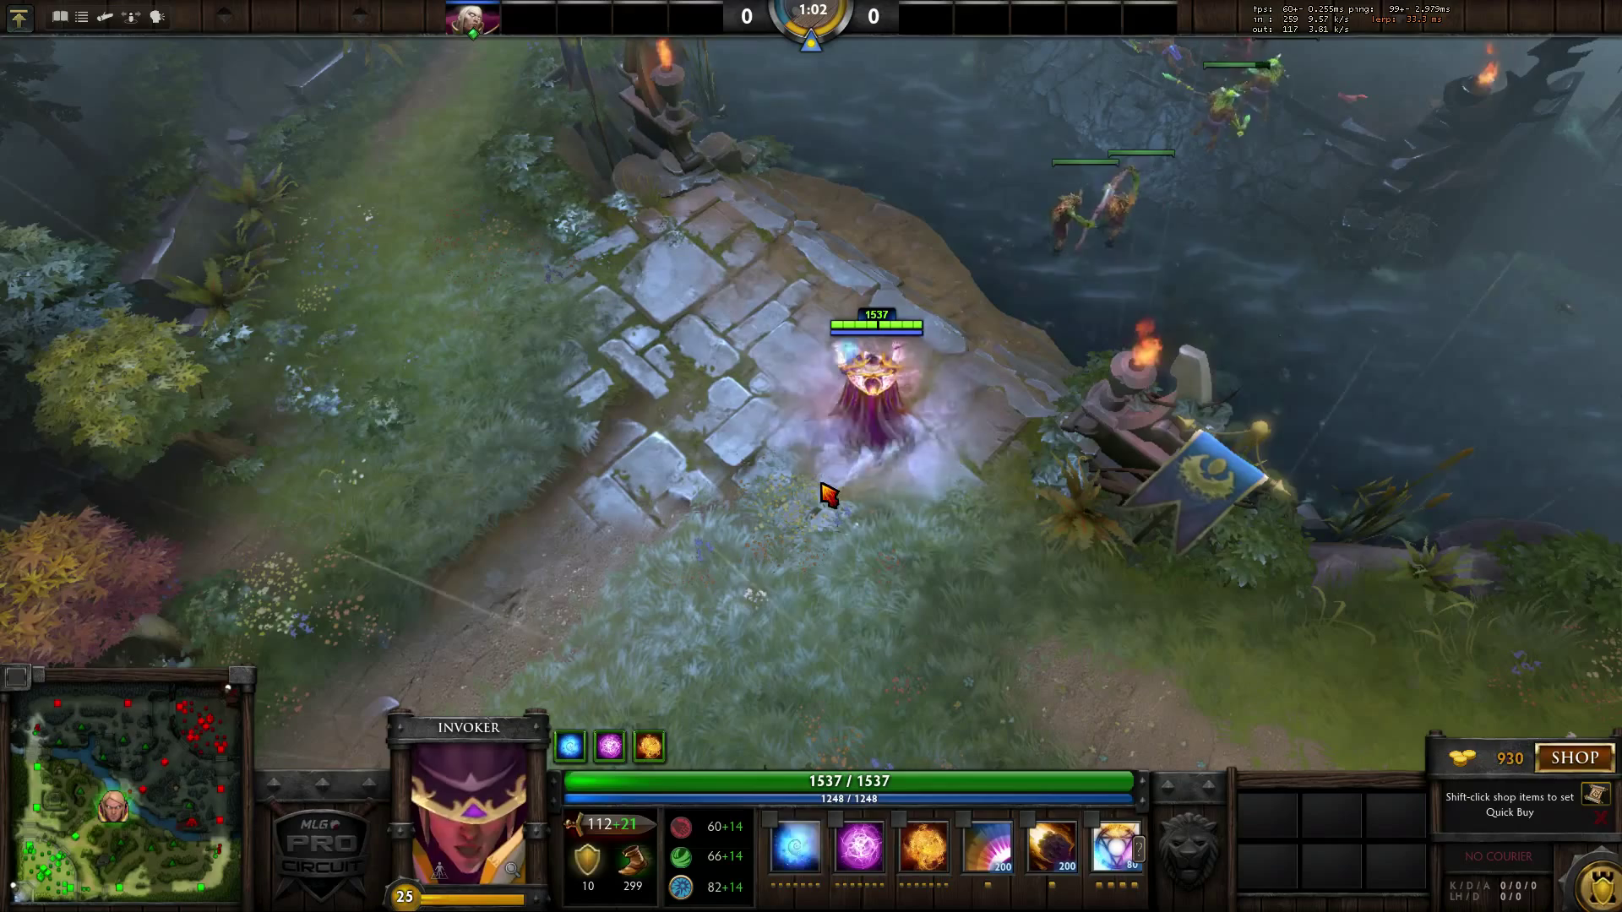
key(w)
key(w)
key(w)
key(r)
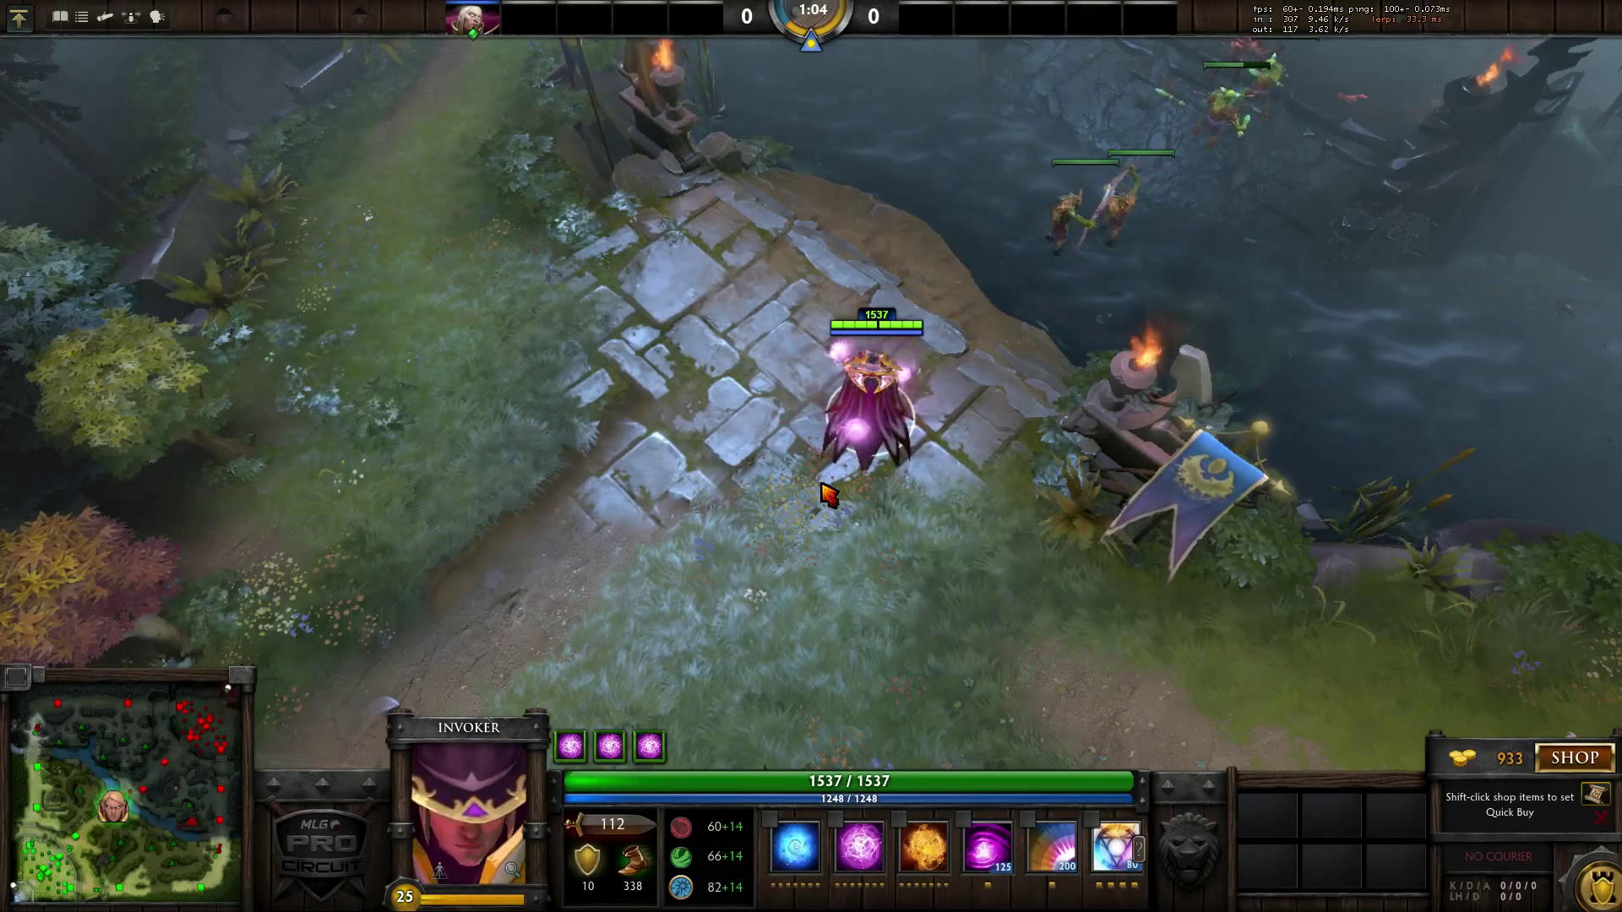
Step: Invoke Ice Wall from two Quas and one Exort, and Alacrity from two Wex and one Exort
key(q)
key(r)
key(q)
key(q)
key(e)
key(r)
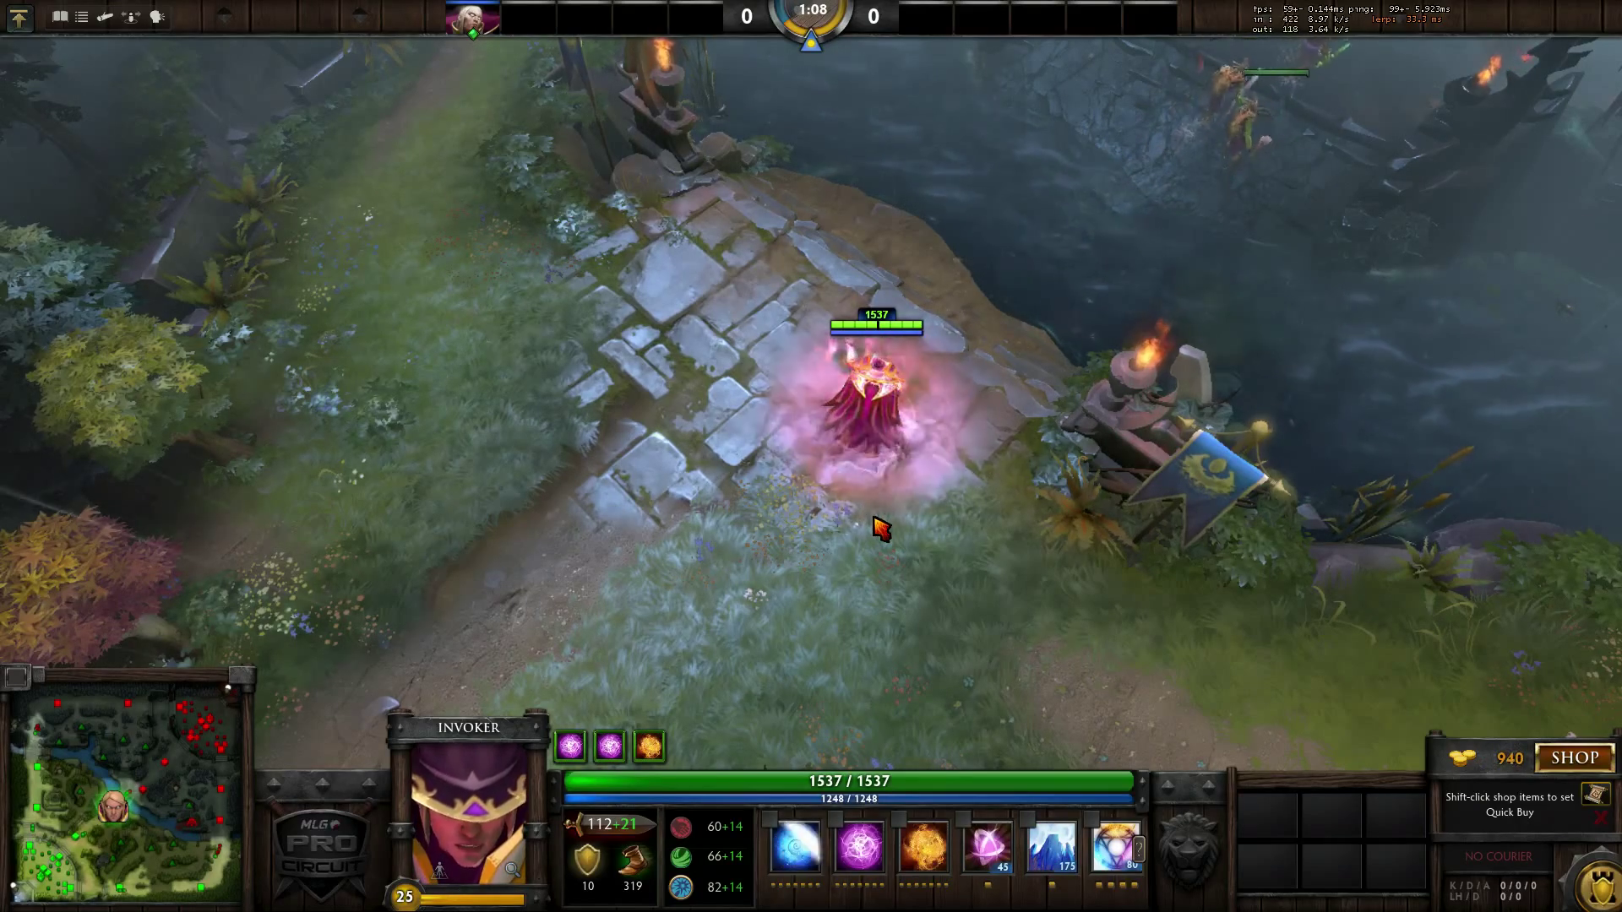
Step: Invoke Ghost Walk from two Quas and one Wex, and move Invoker around the river crossing
key(q)
key(q)
key(w)
key(r)
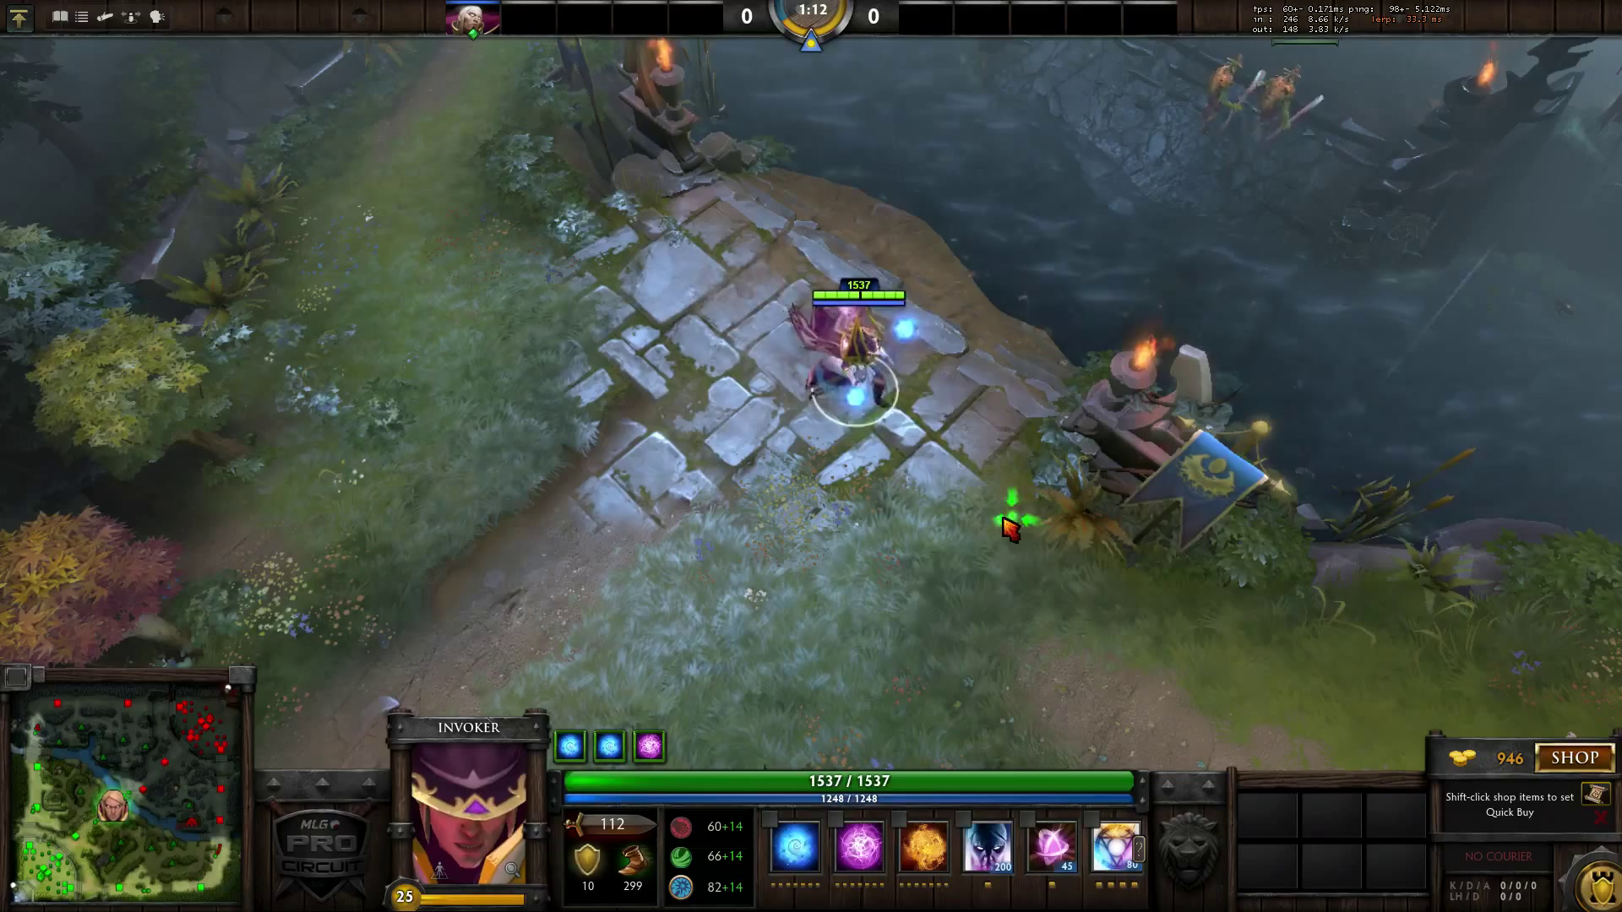
right_click(857, 485)
right_click(875, 265)
Step: Invoke Sun Strike from three Exort and cast it on the enemy creeps near the Dire mid tower
key(e)
key(e)
key(e)
right_click(1254, 431)
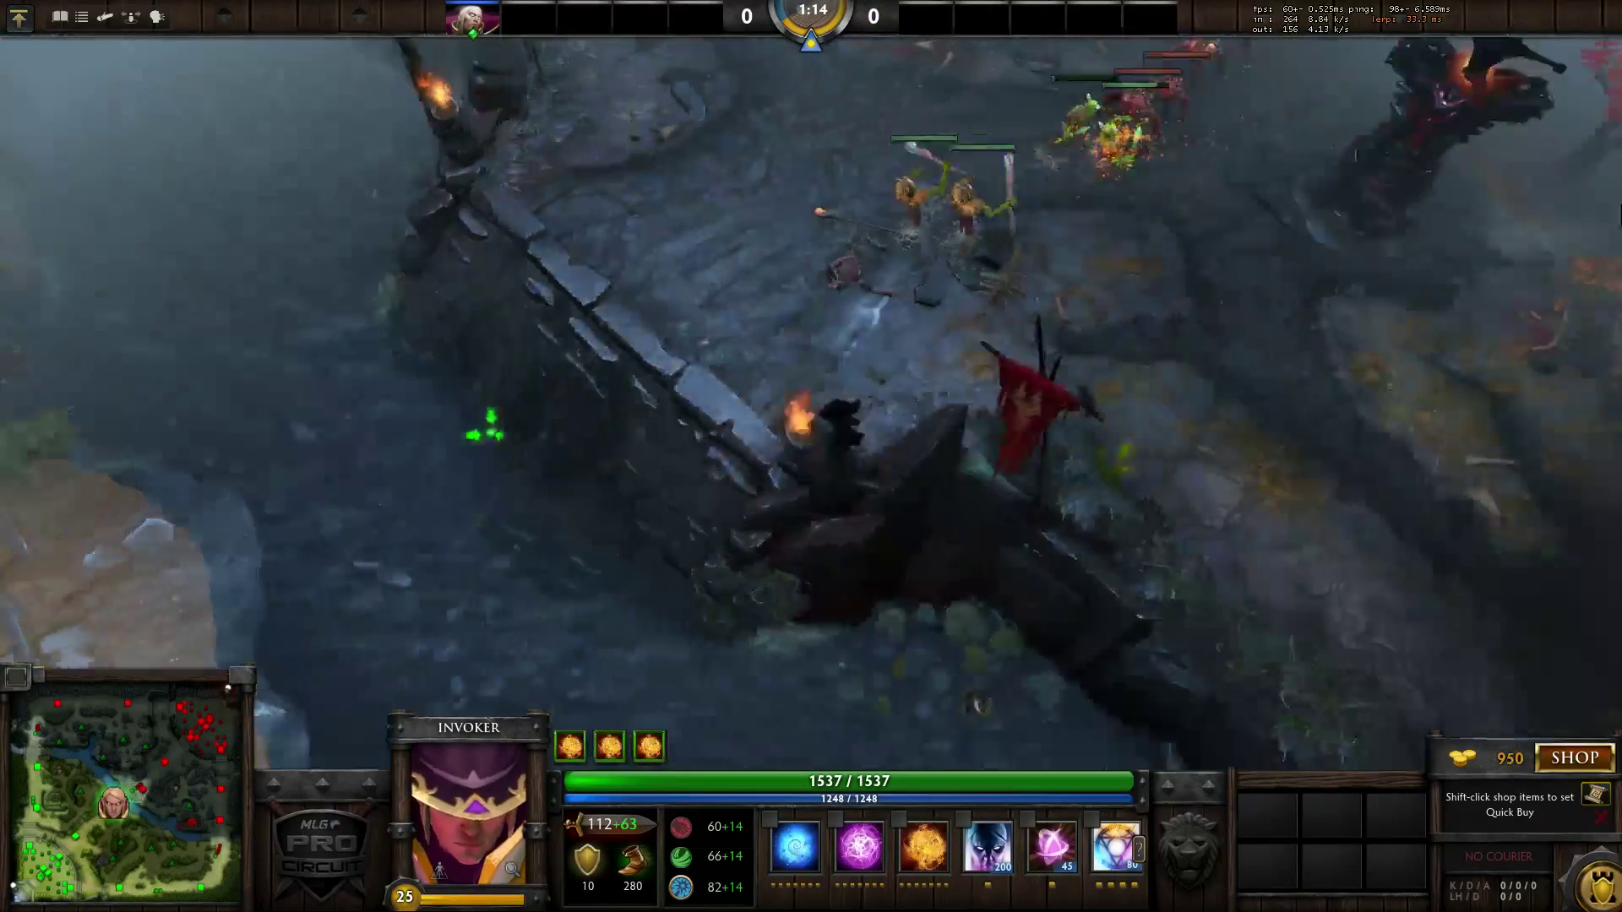
key(r)
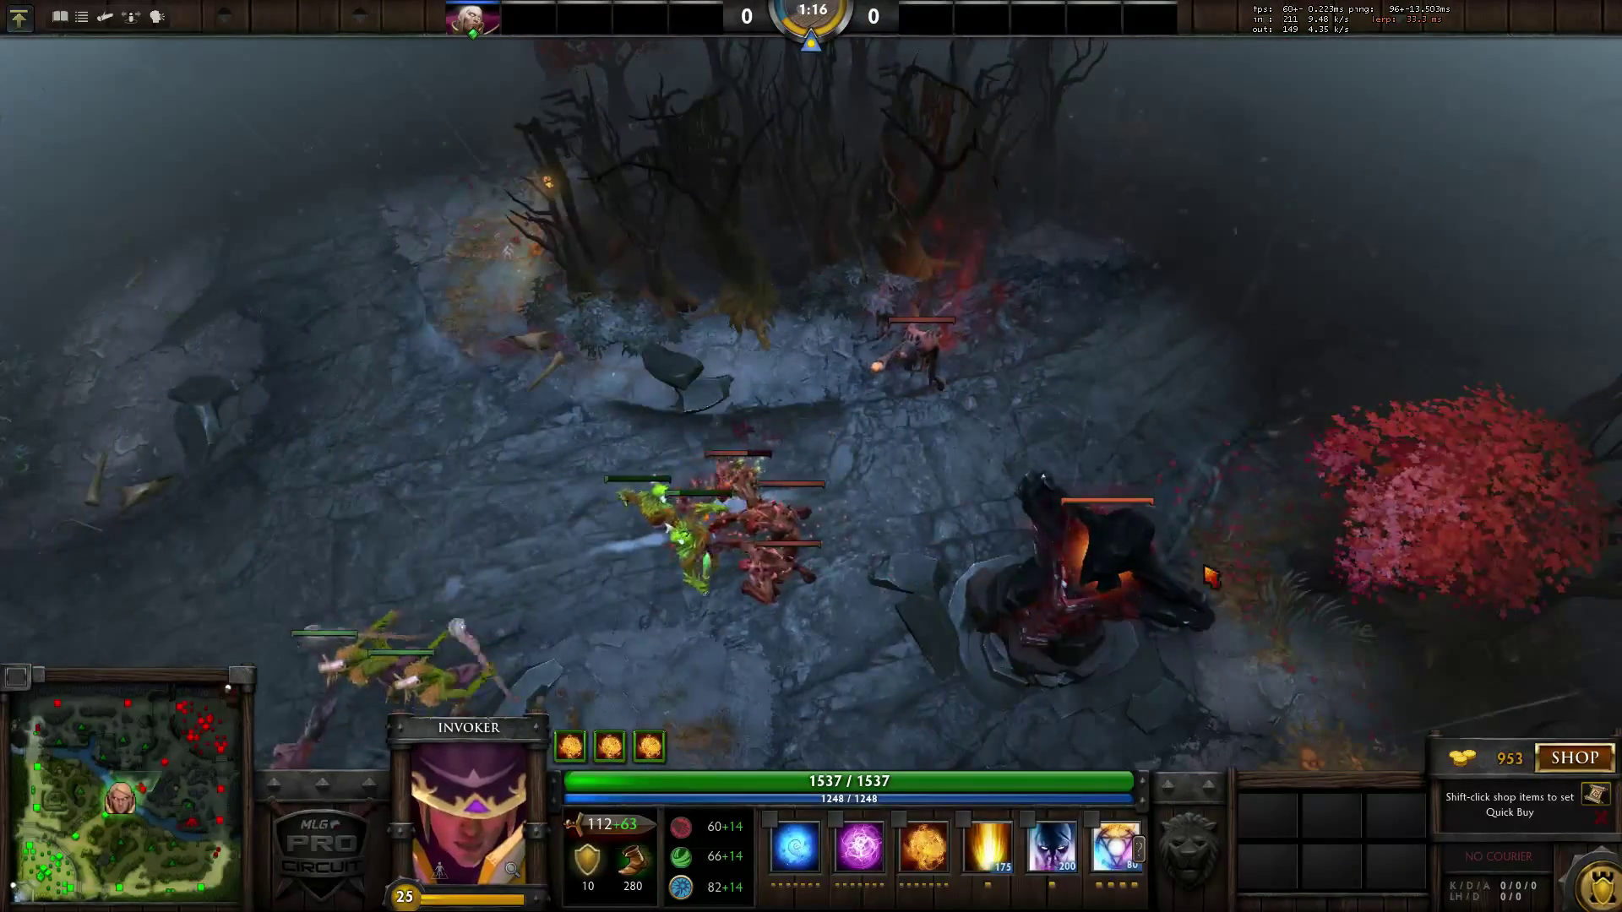
key(d)
click(802, 515)
Step: Walk Invoker across the river onto the Dire side and cast Sun Strike again on the enemy creeps
right_click(61, 475)
right_click(518, 448)
right_click(740, 358)
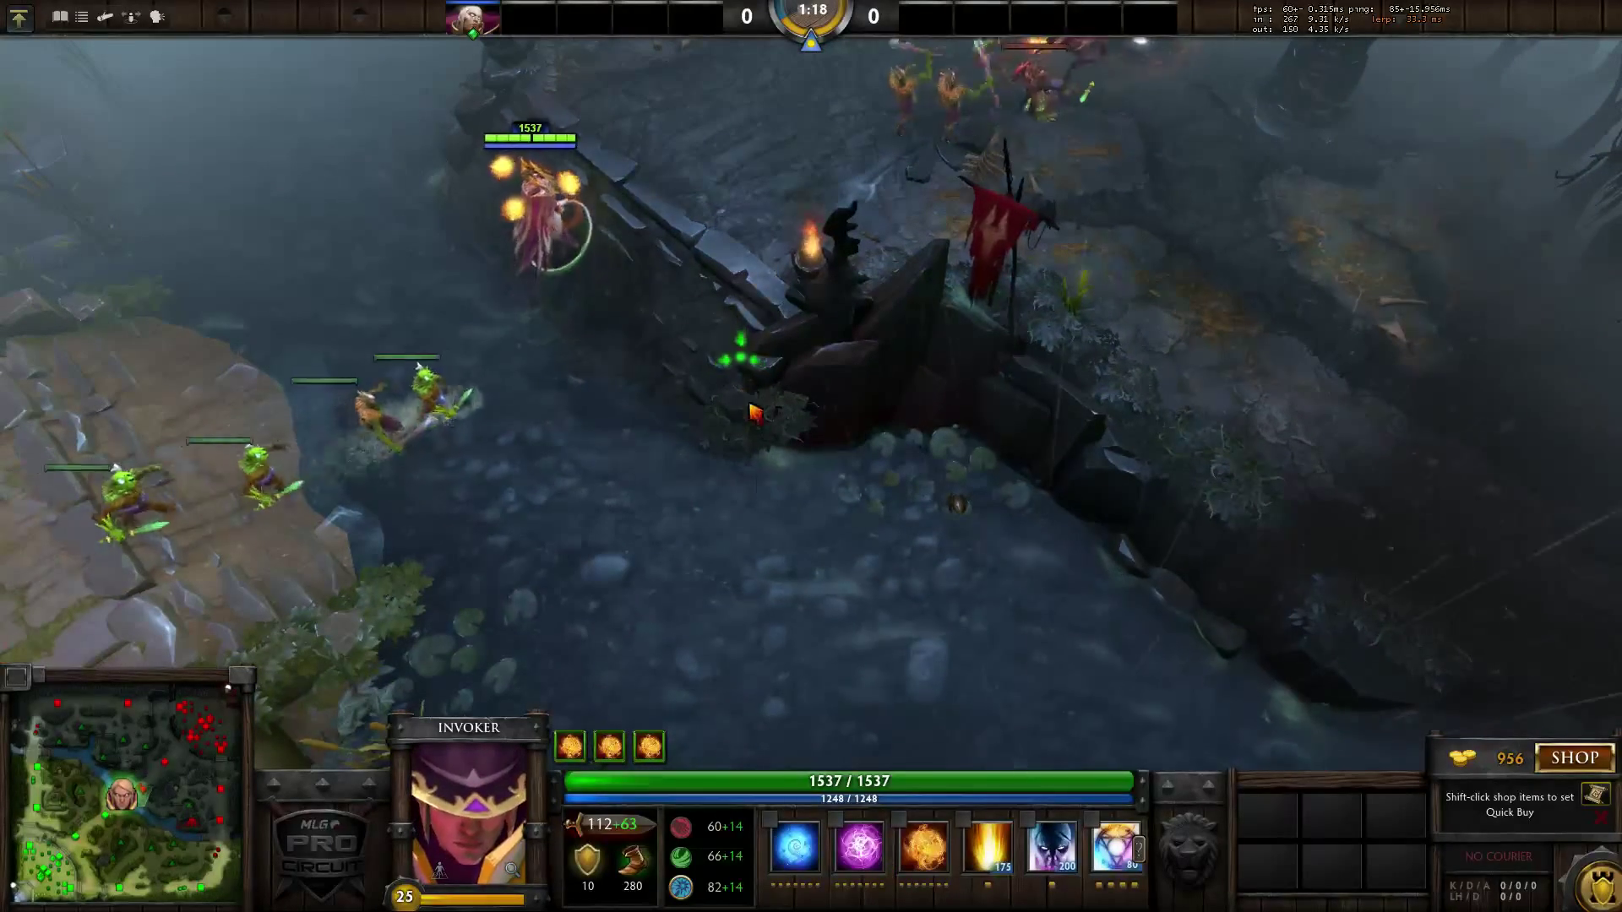
right_click(756, 467)
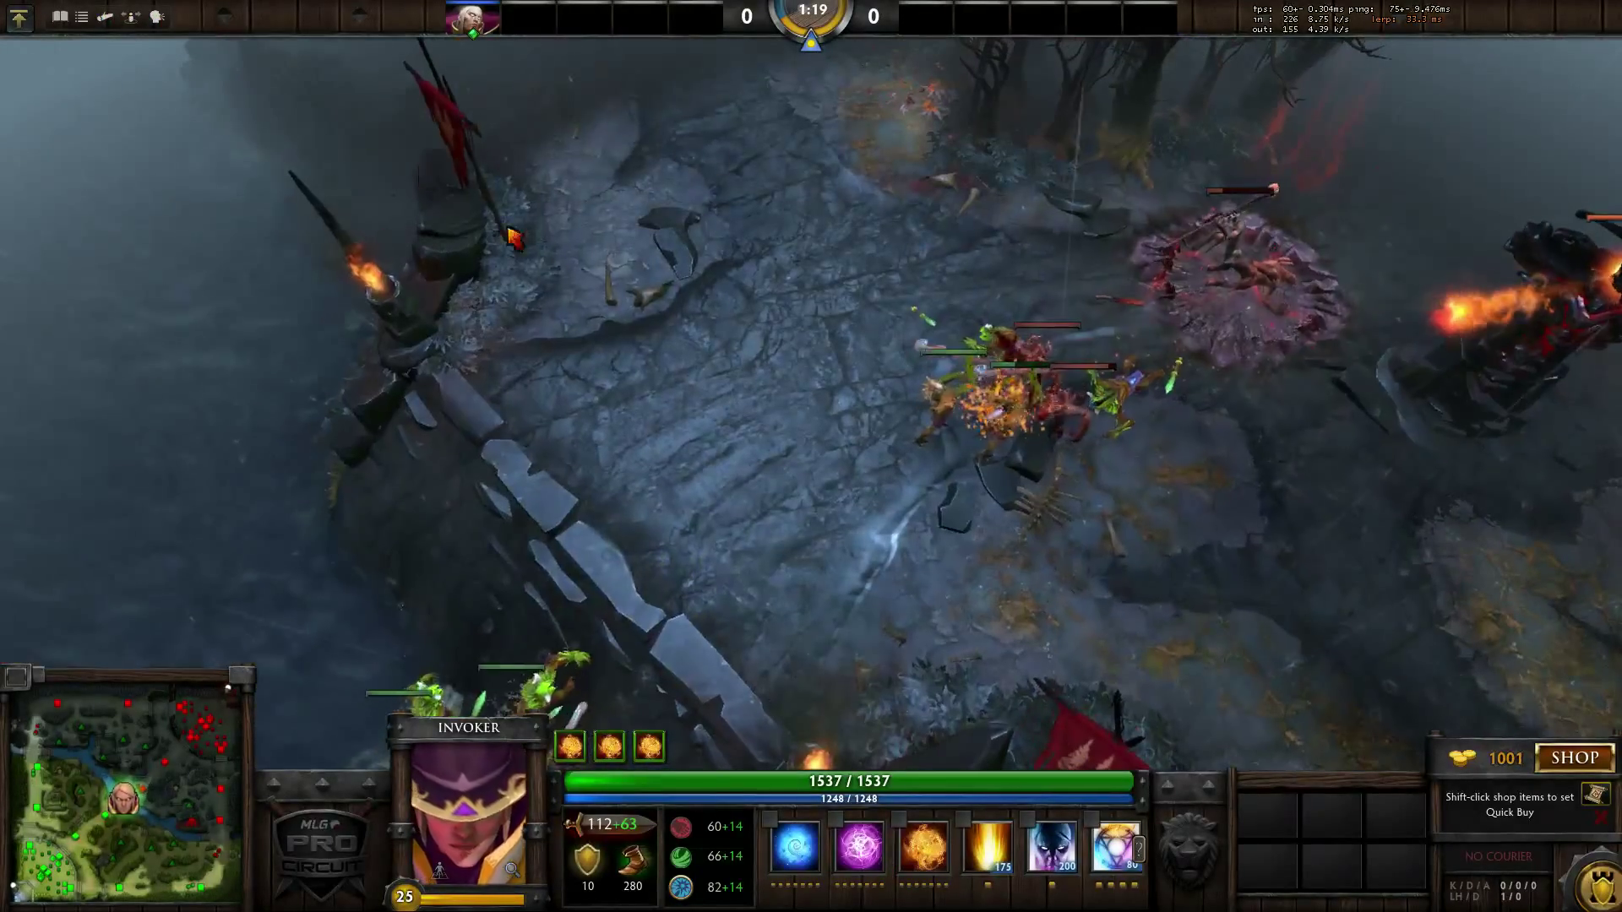
right_click(624, 306)
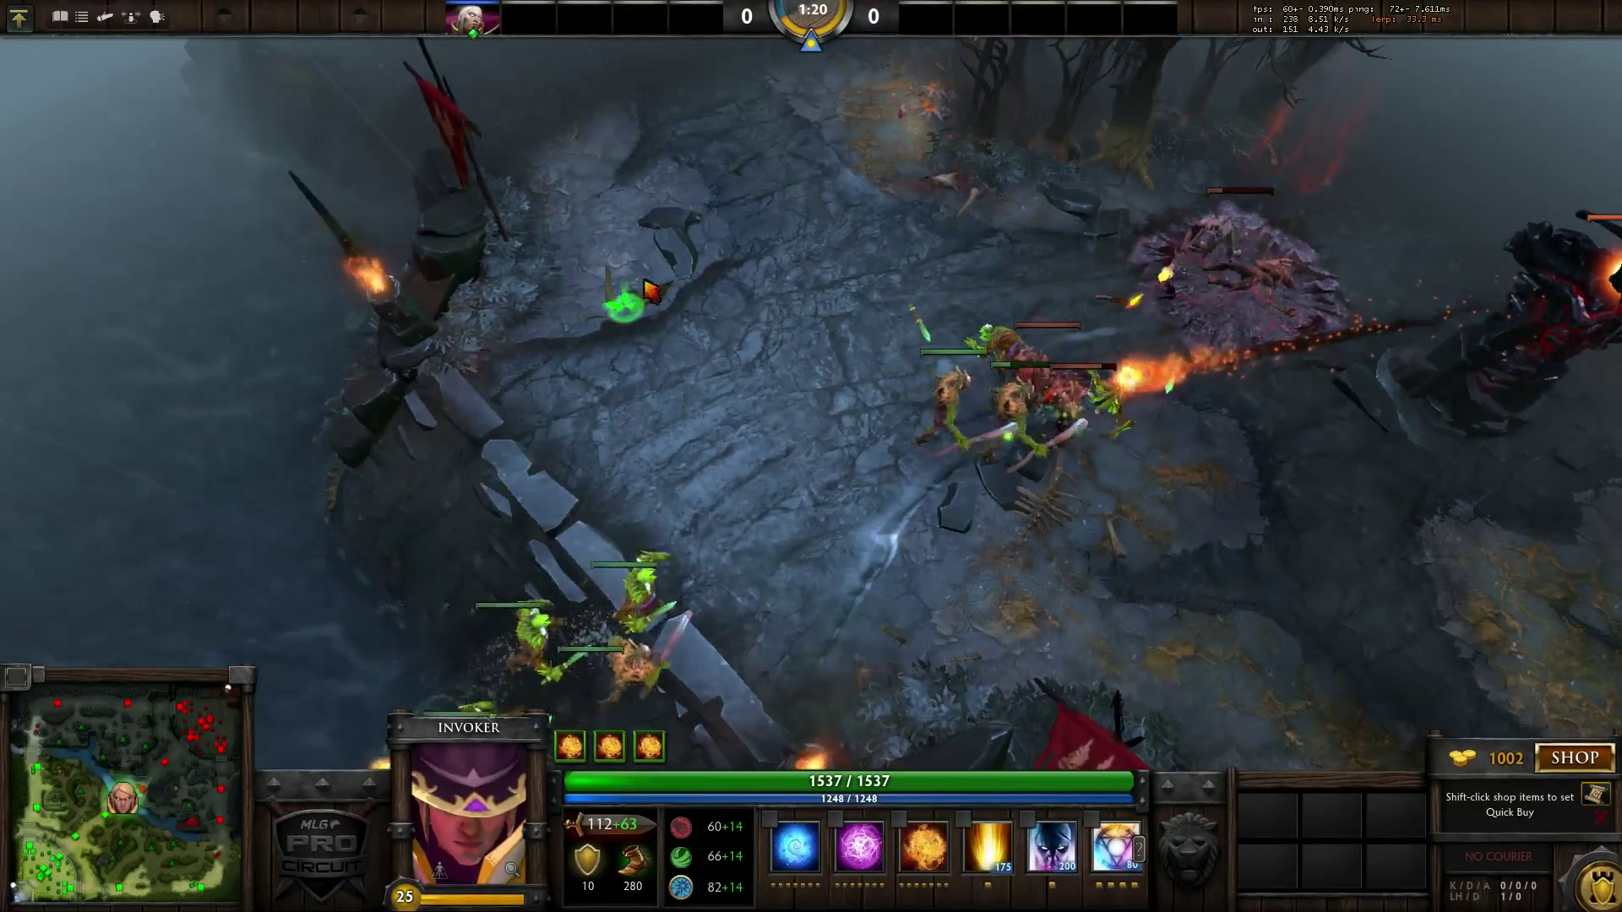
key(d)
click(1097, 380)
drag(1328, 387, 1126, 430)
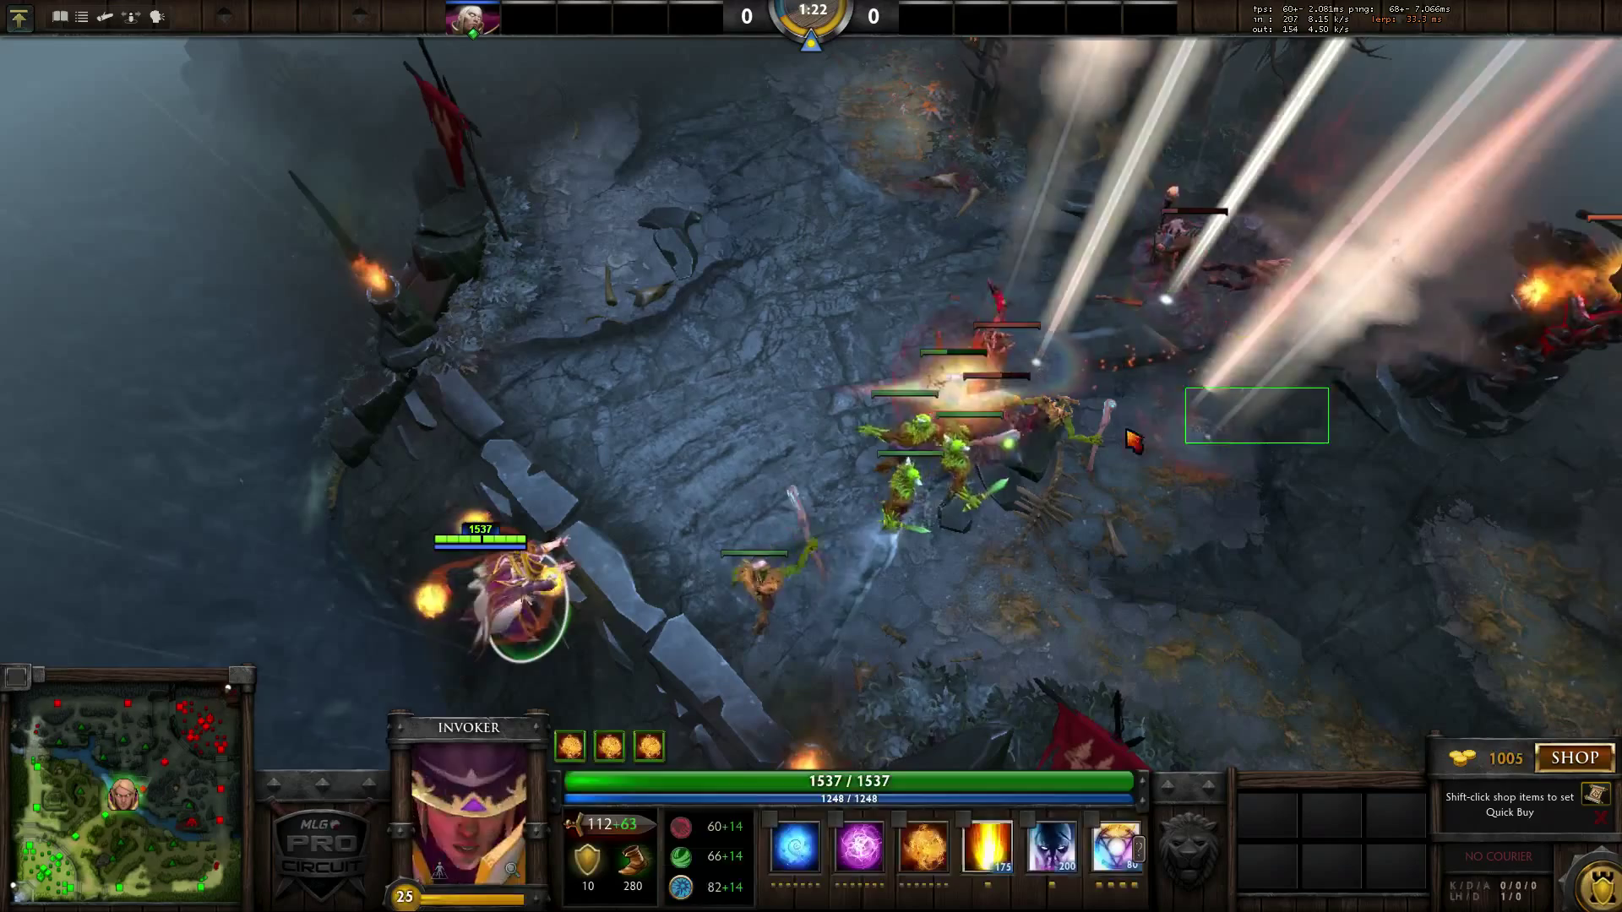
Step: Move Invoker up behind the Radiant creeps toward the Dire mid tower
right_click(710, 347)
right_click(934, 667)
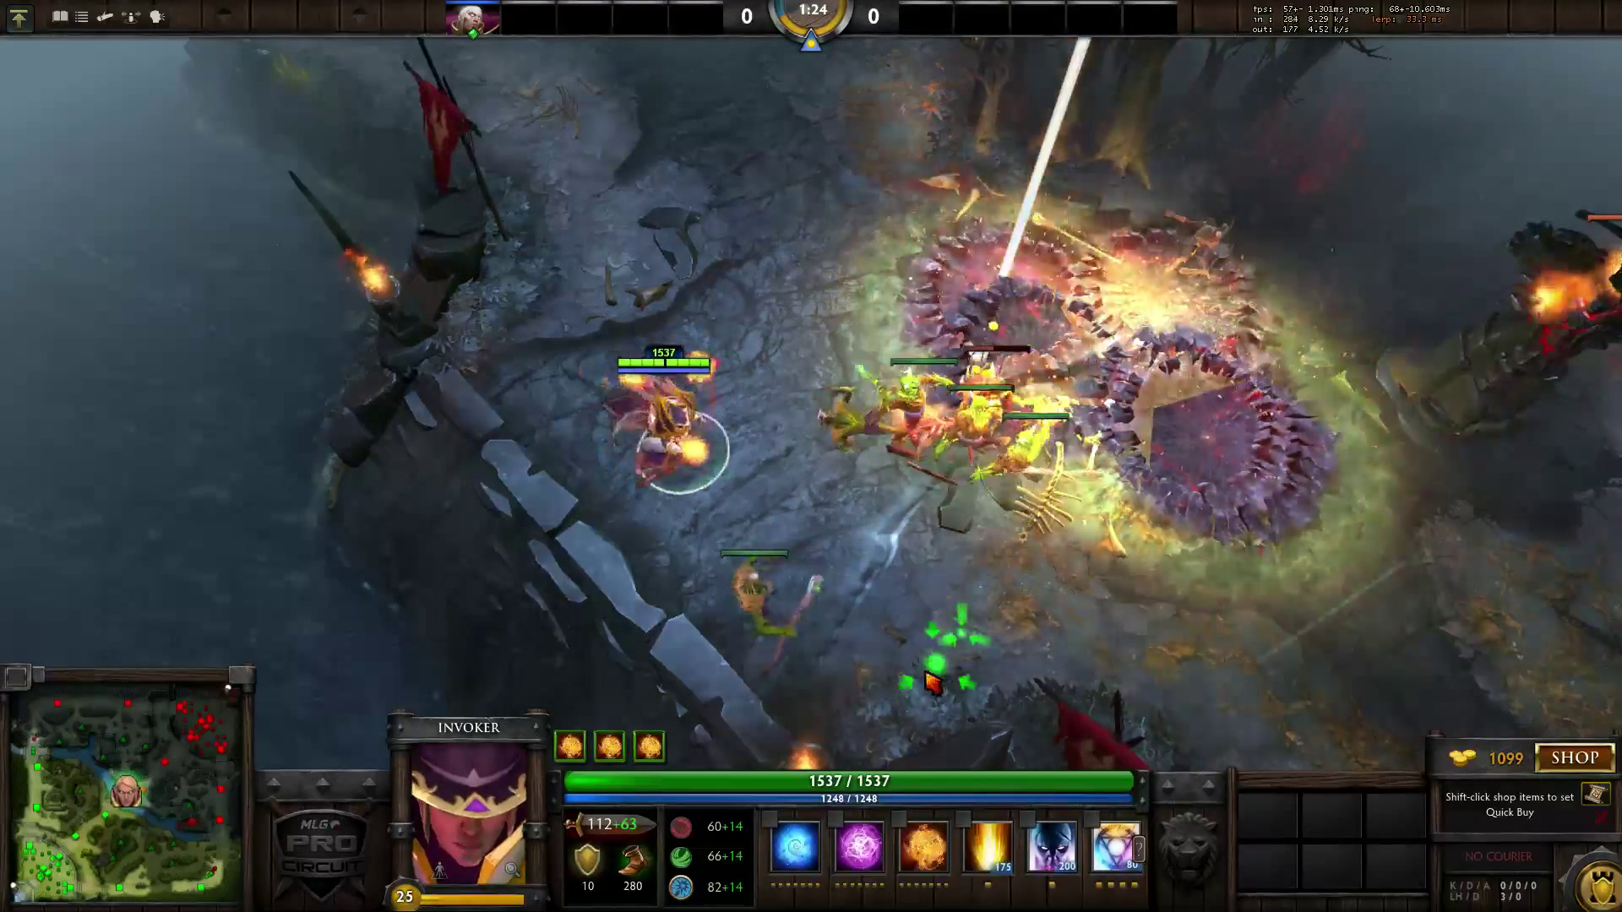
right_click(654, 638)
right_click(673, 257)
right_click(948, 583)
right_click(873, 618)
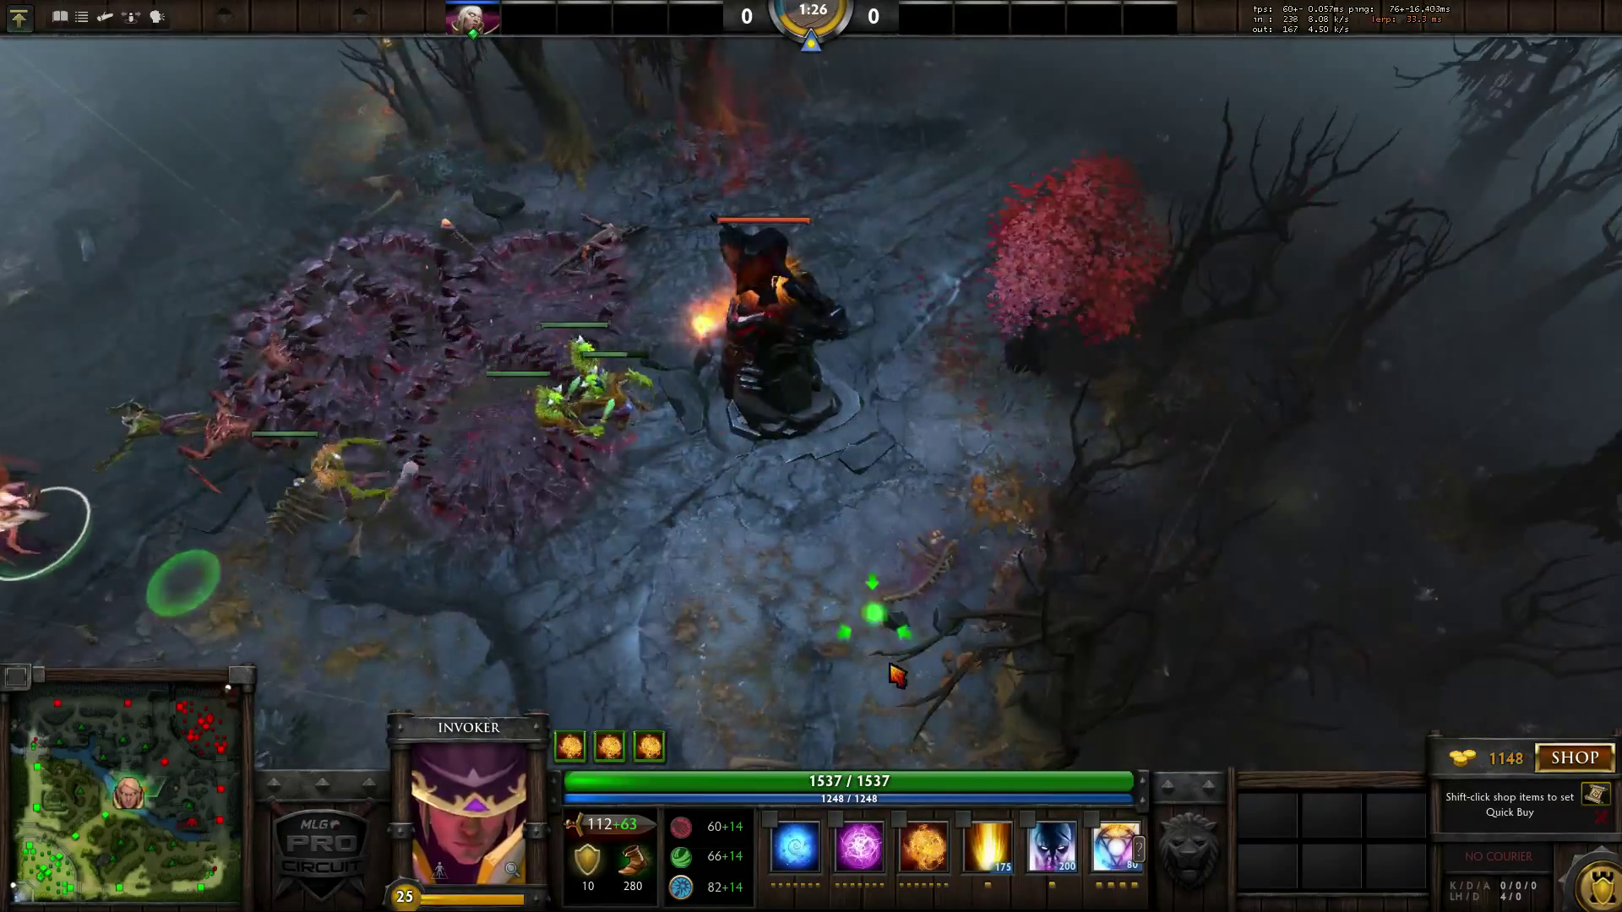
Step: Attack the Dire mid tower with Invoker, and retreat down the mid lane into the river toward the Radiant ramp
right_click(752, 347)
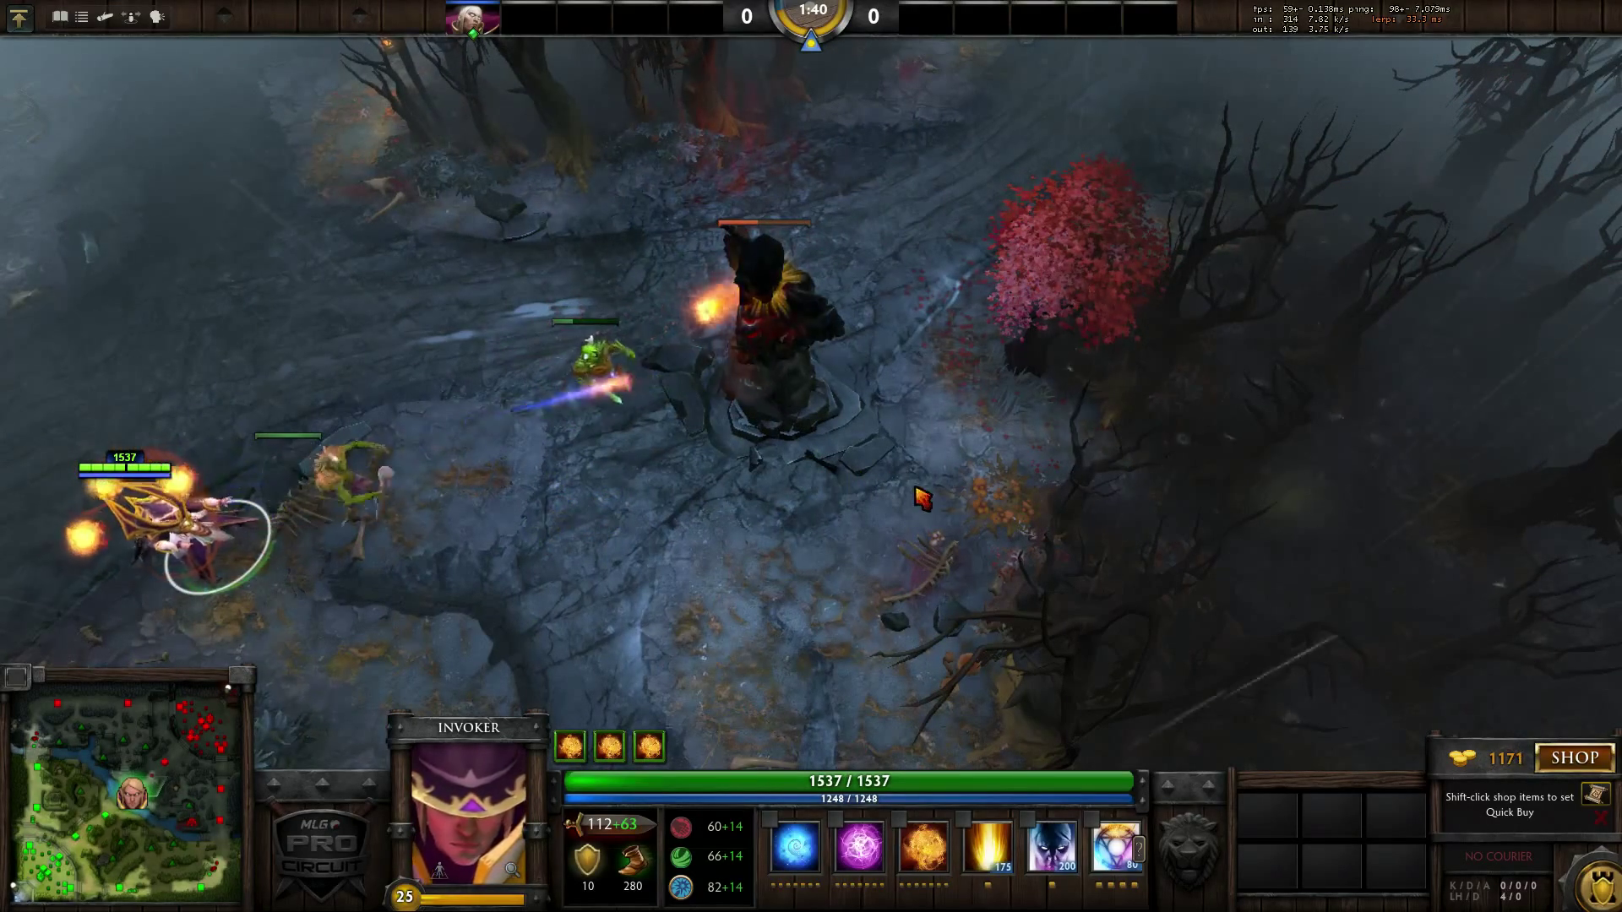
key(F1)
key(F1)
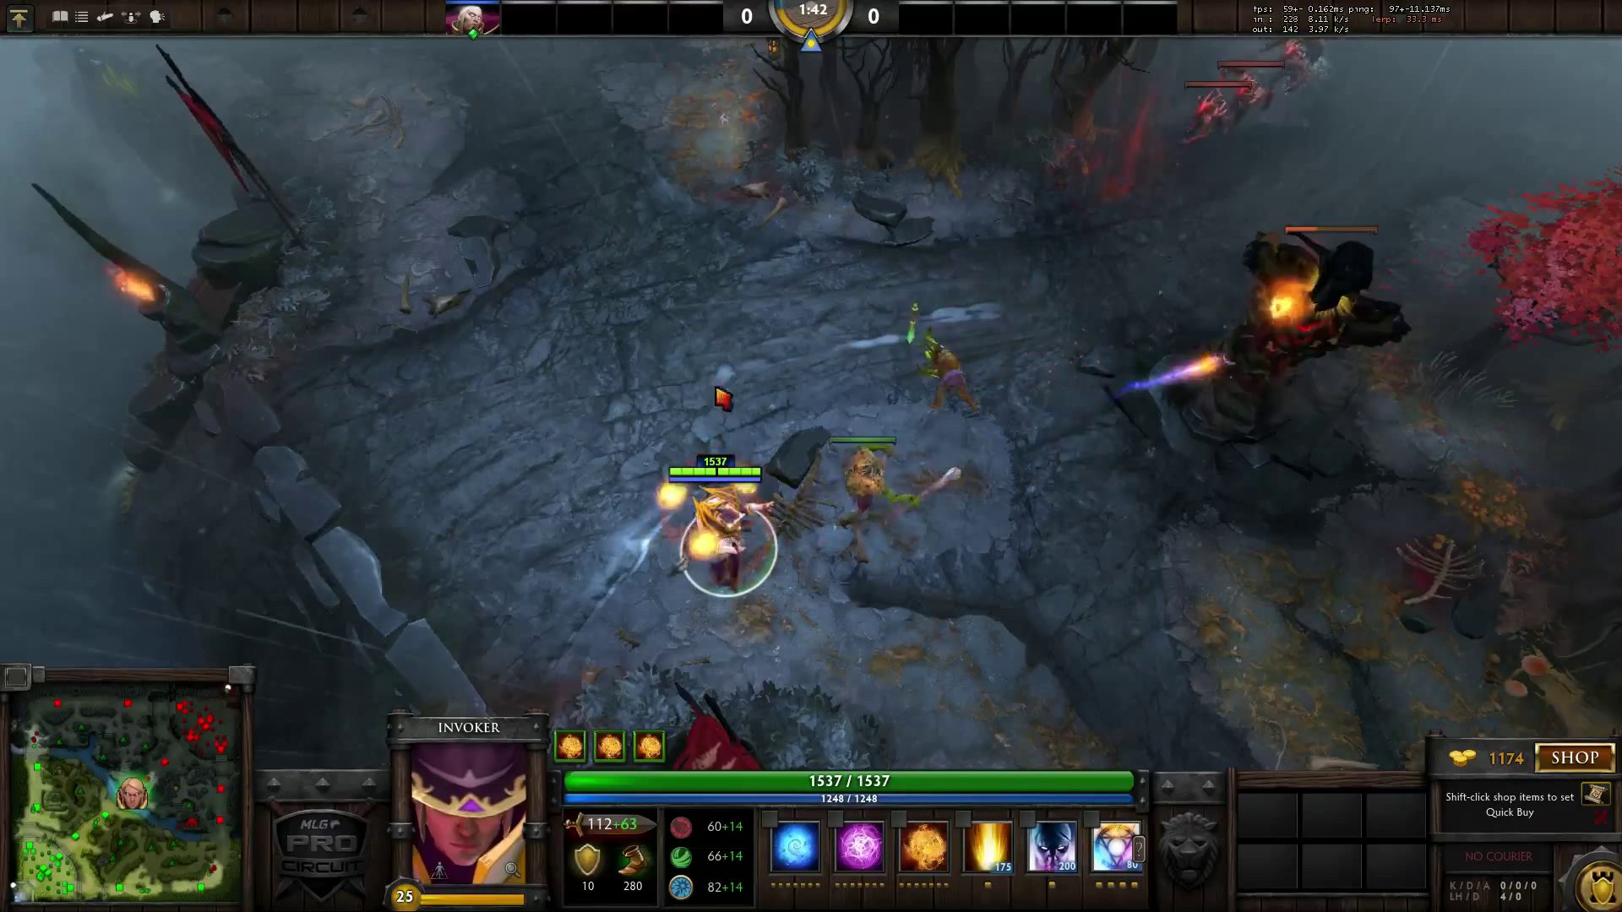
right_click(551, 418)
right_click(434, 453)
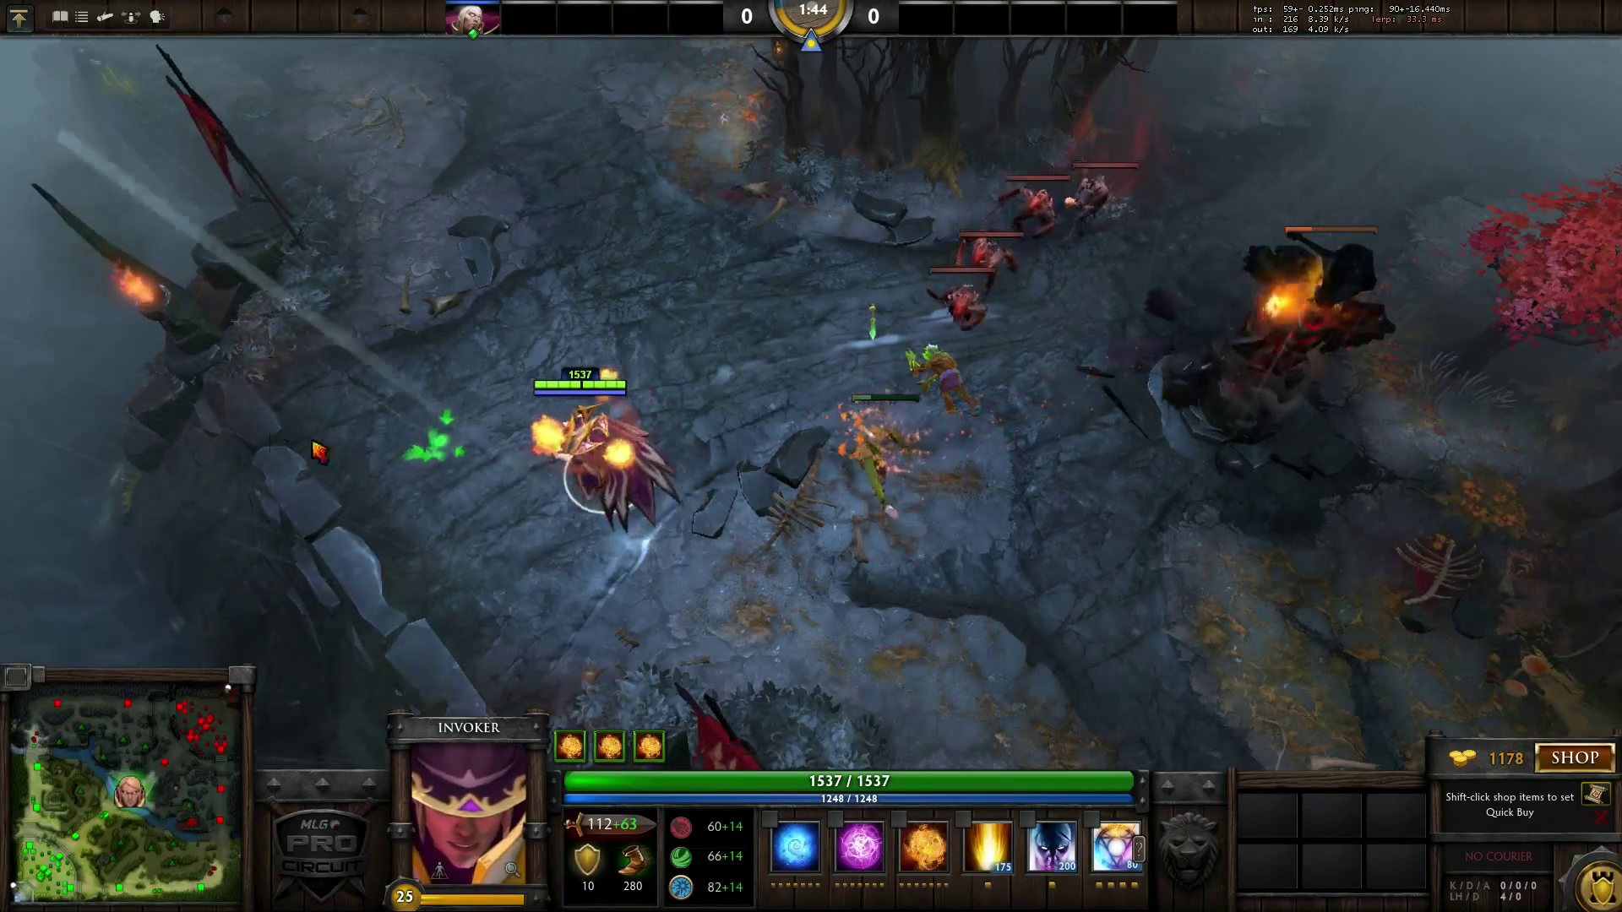
right_click(585, 471)
right_click(636, 495)
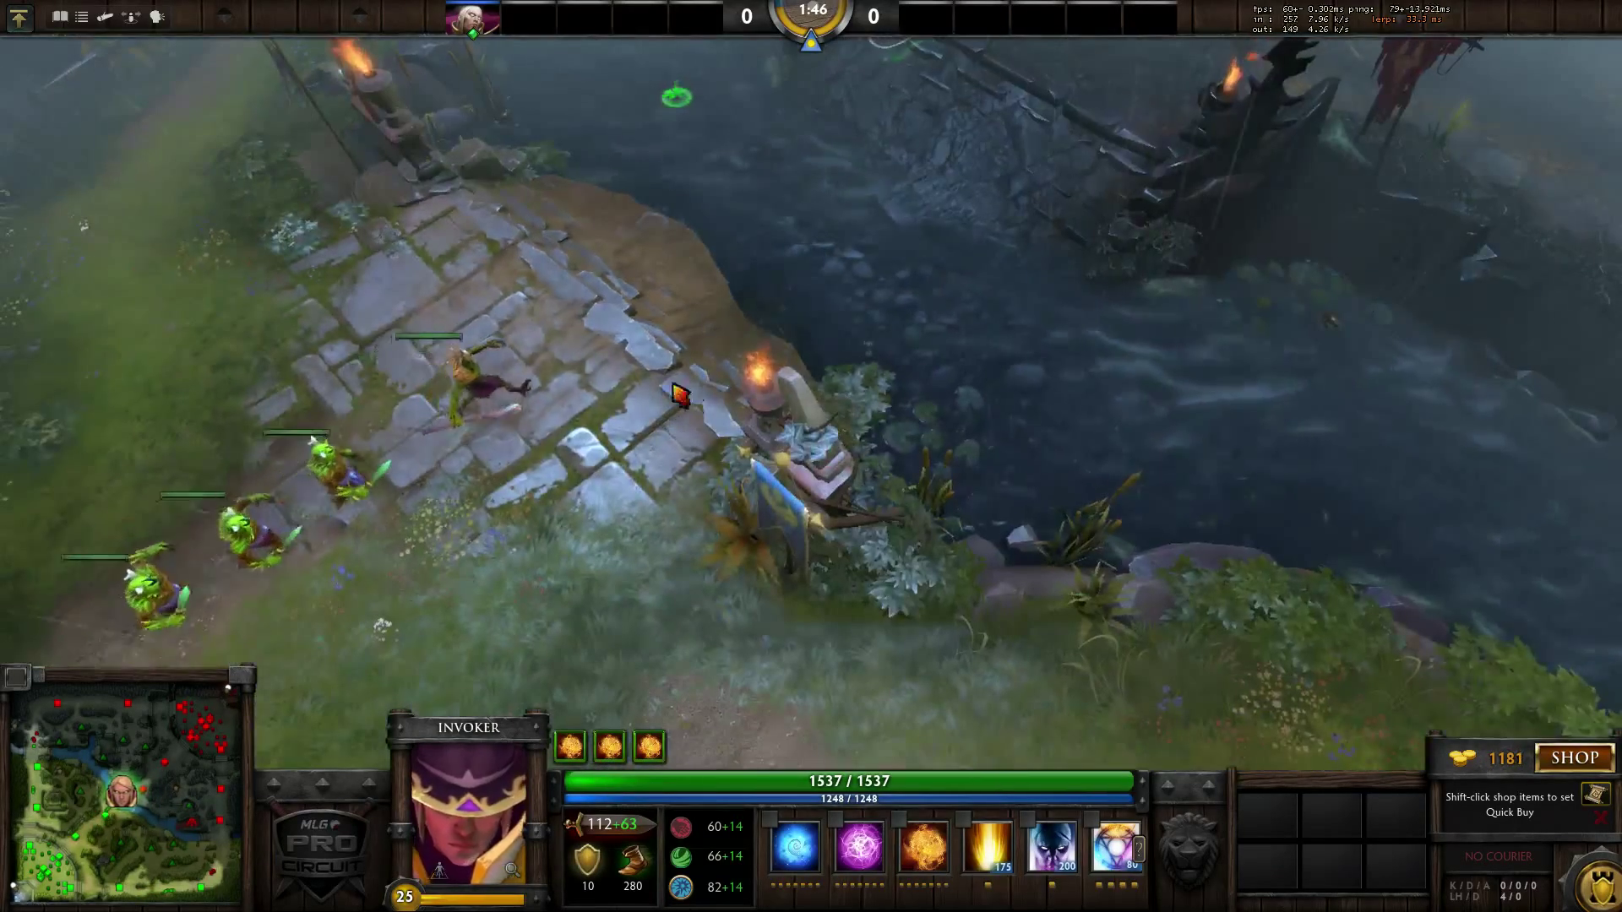
right_click(429, 285)
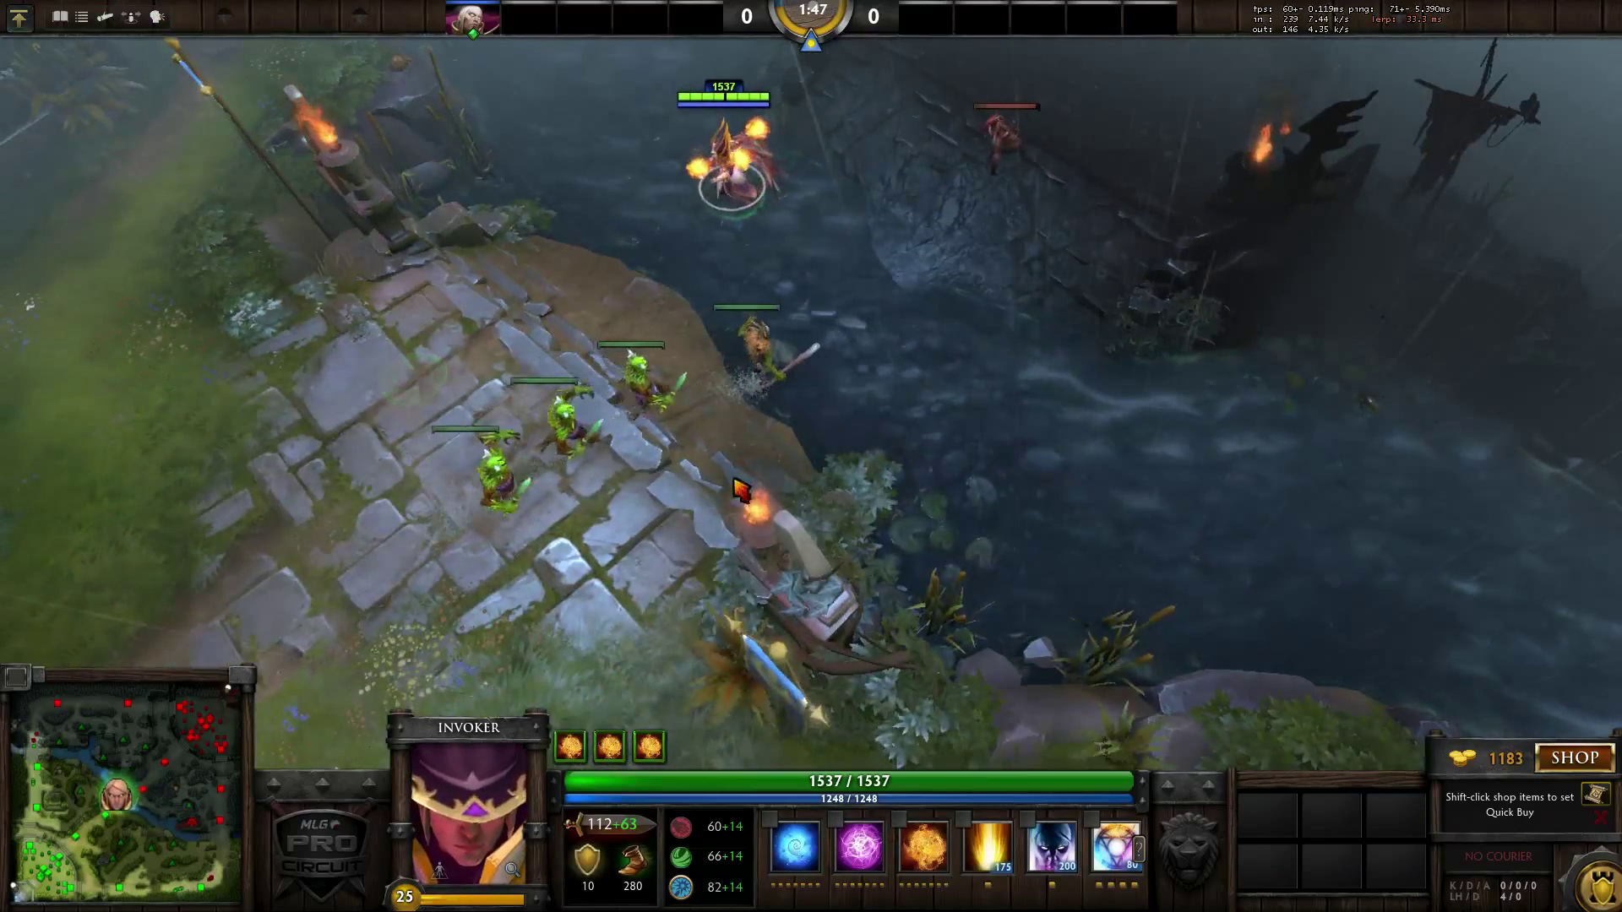
right_click(687, 532)
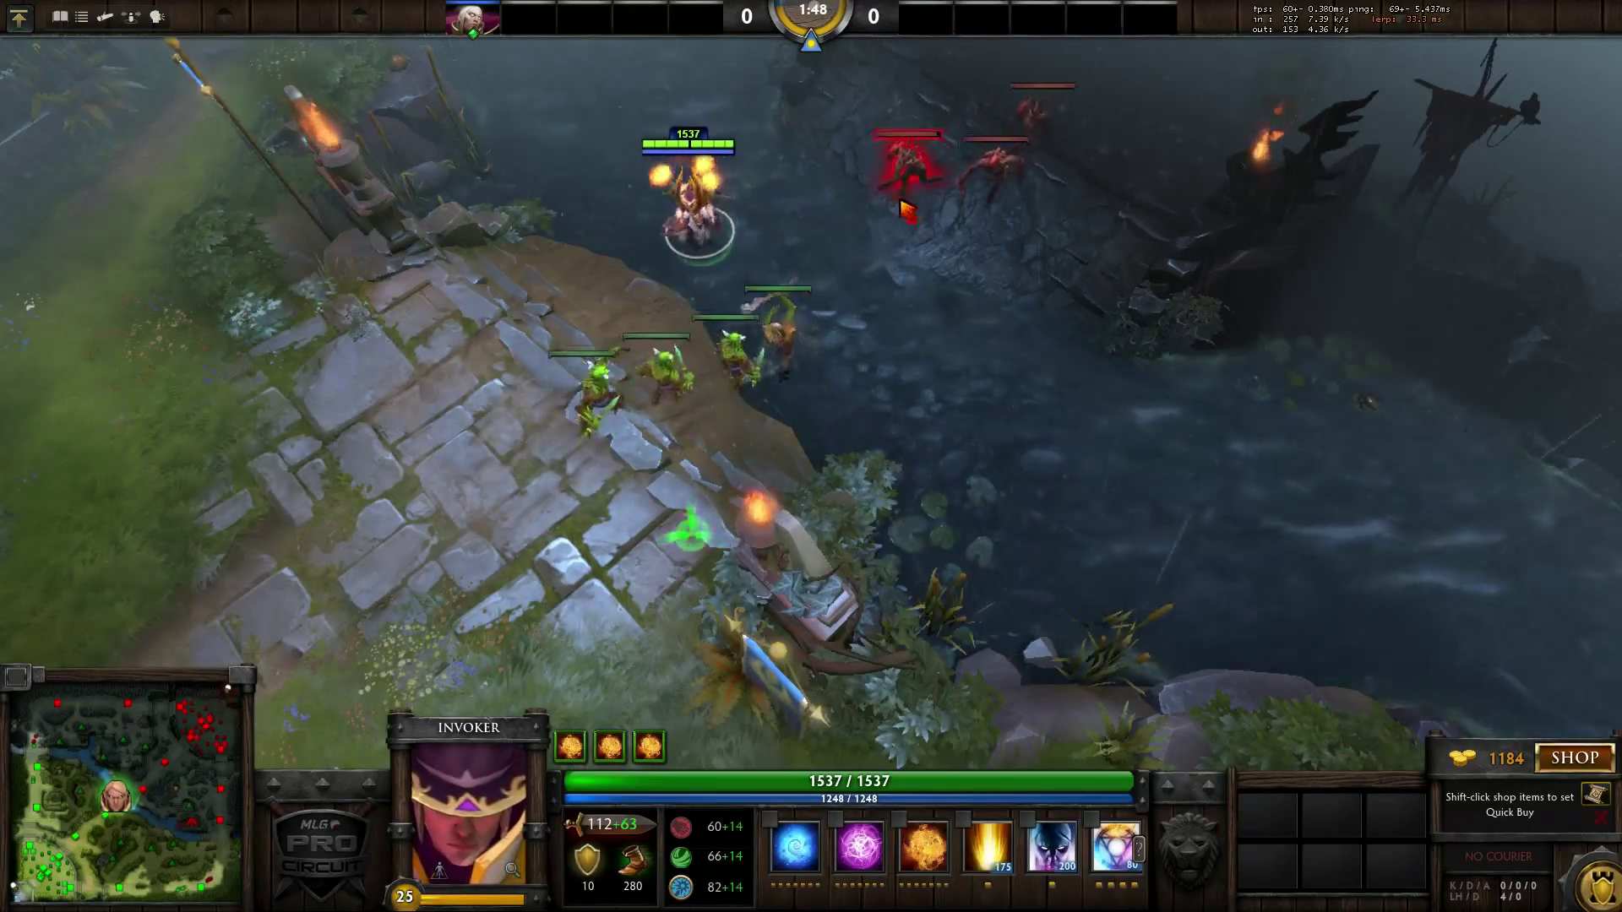
Step: Move Invoker toward the enemy creeps in the river, and pull back onto the Radiant stone ramp behind the friendly creeps
right_click(823, 232)
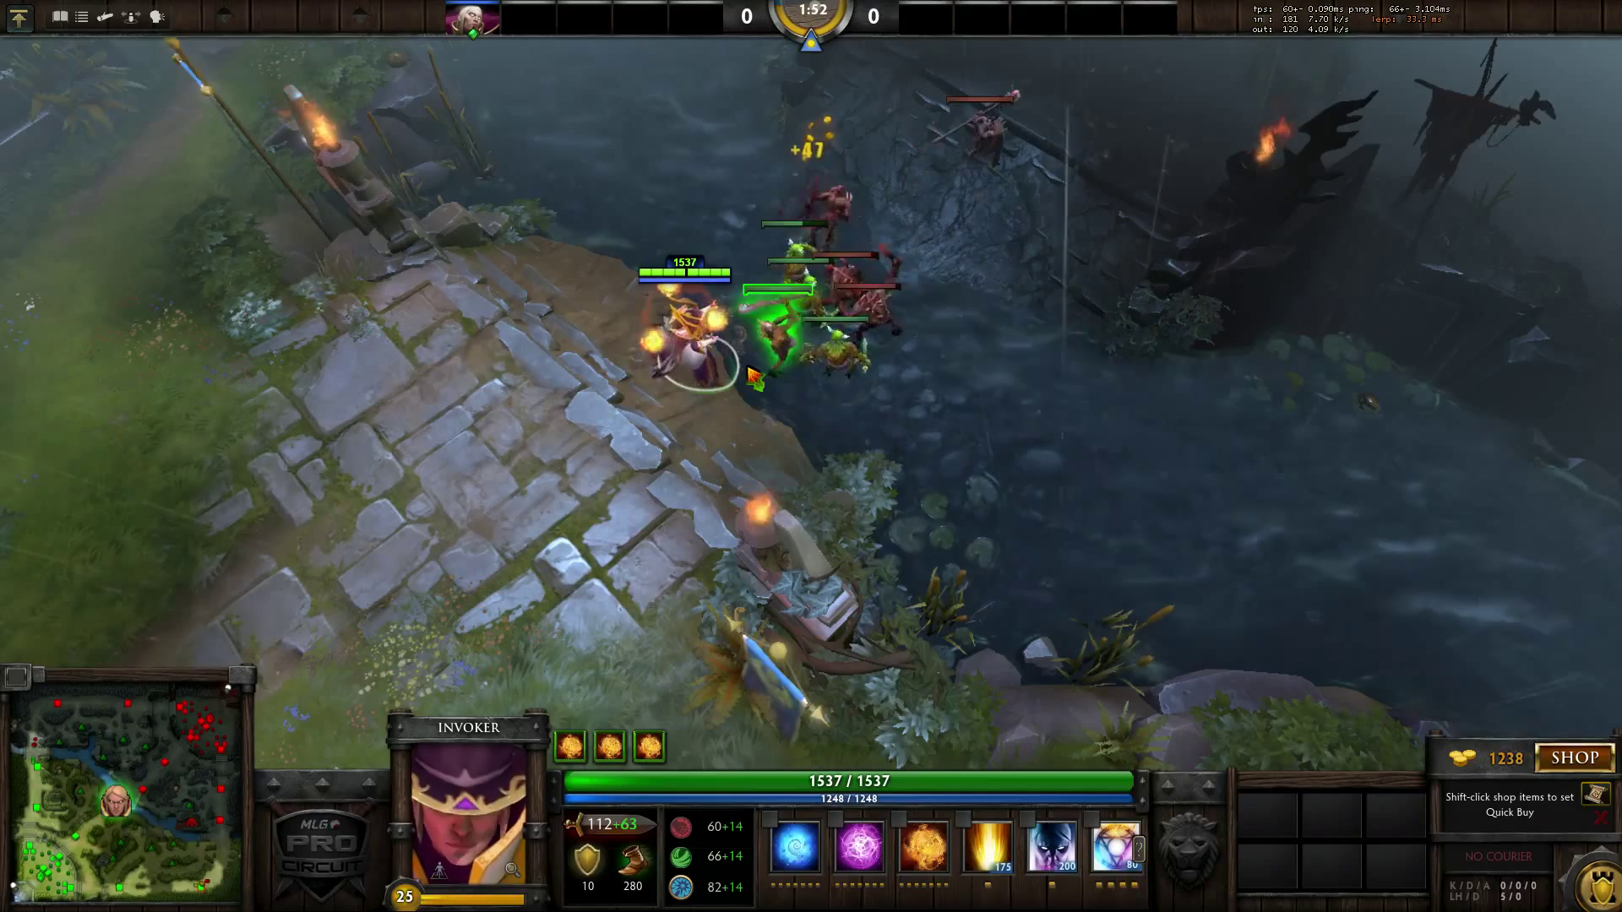
right_click(625, 547)
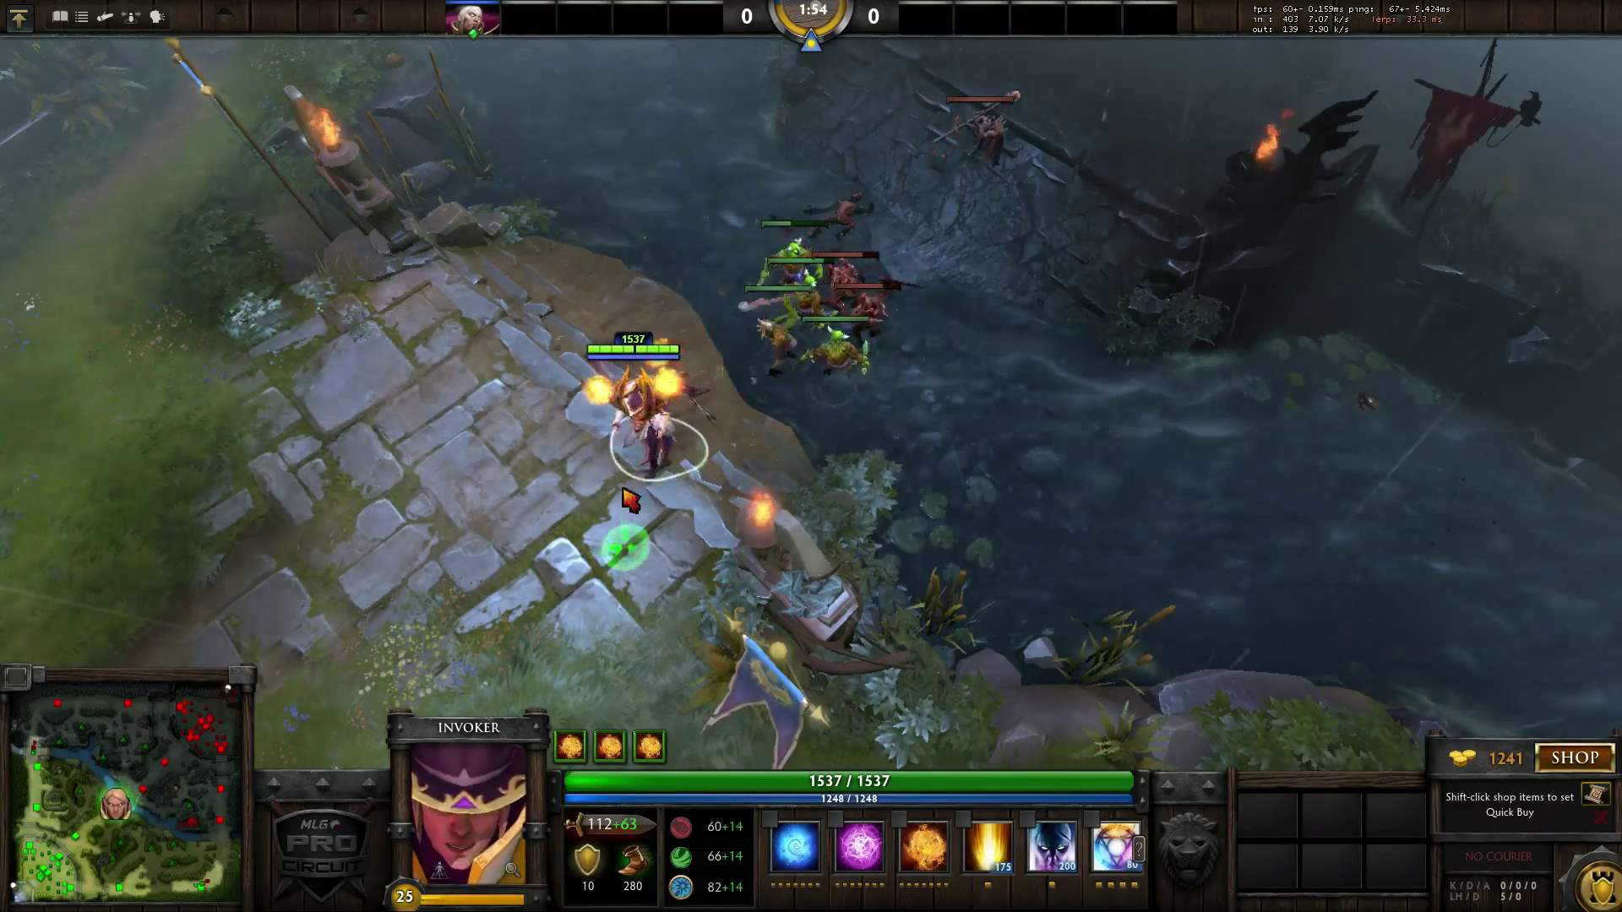
right_click(445, 409)
right_click(448, 409)
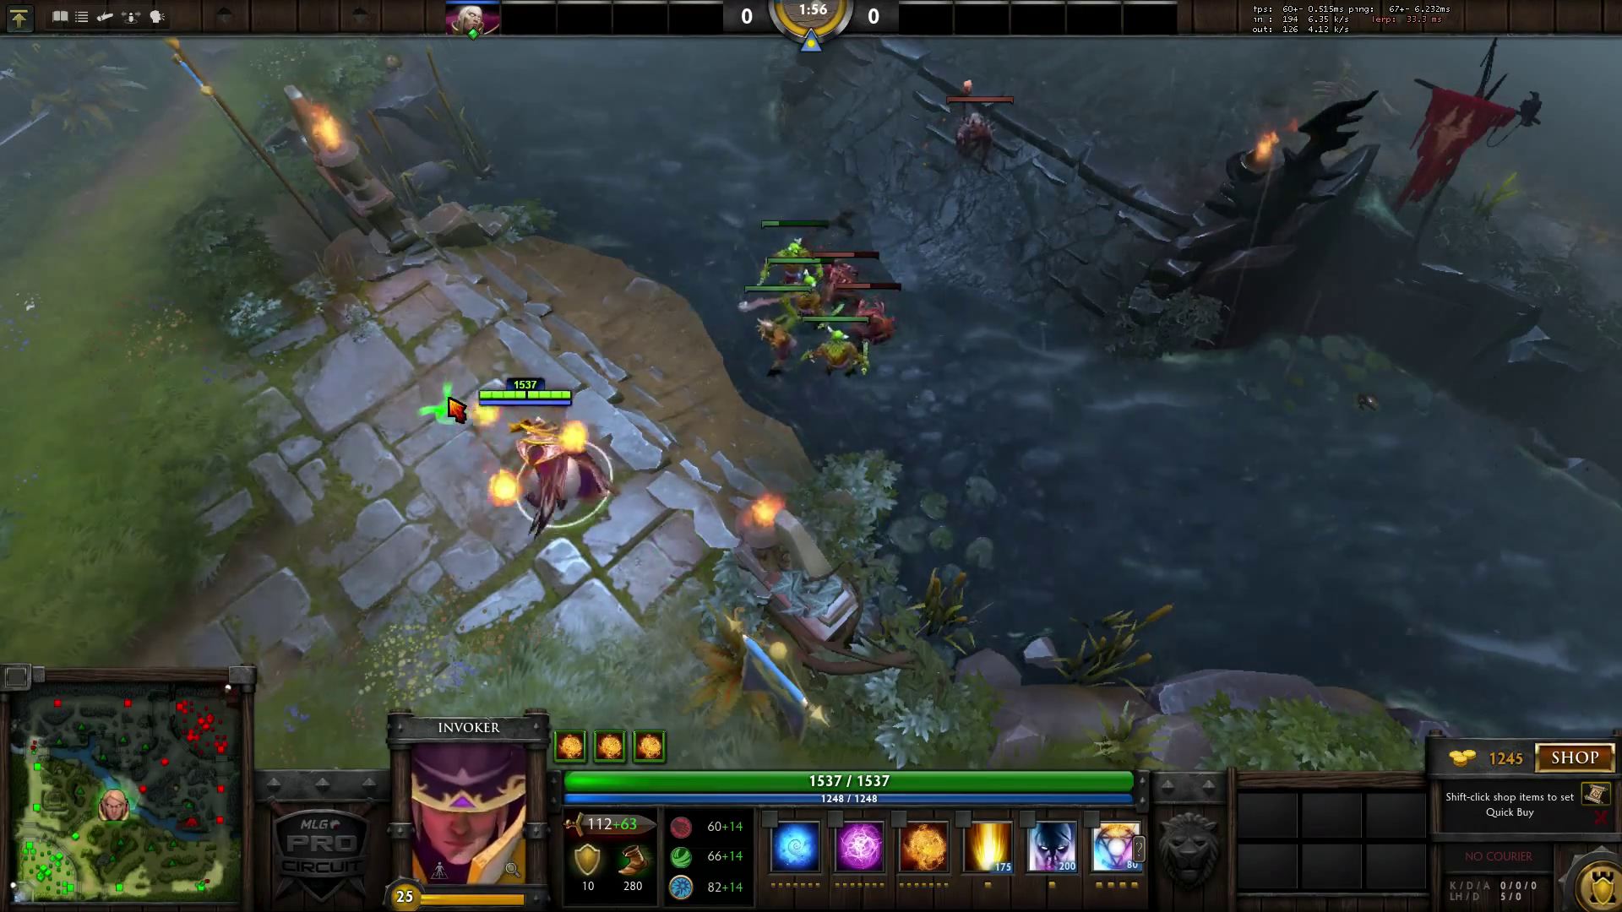